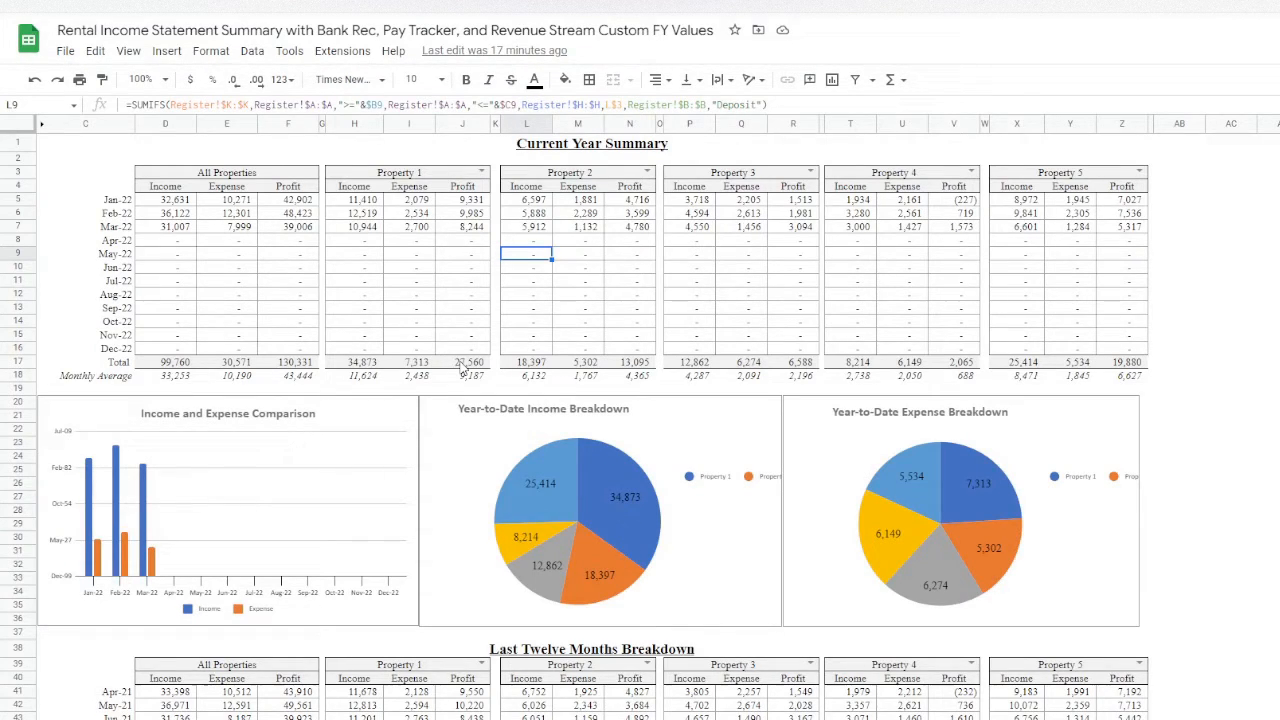
# - Review the summary sheet from the current-year tables and charts down to the Last Twelve Months Breakdown
pyautogui.scroll(-5, 443, 382)
pyautogui.scroll(-2, 443, 382)
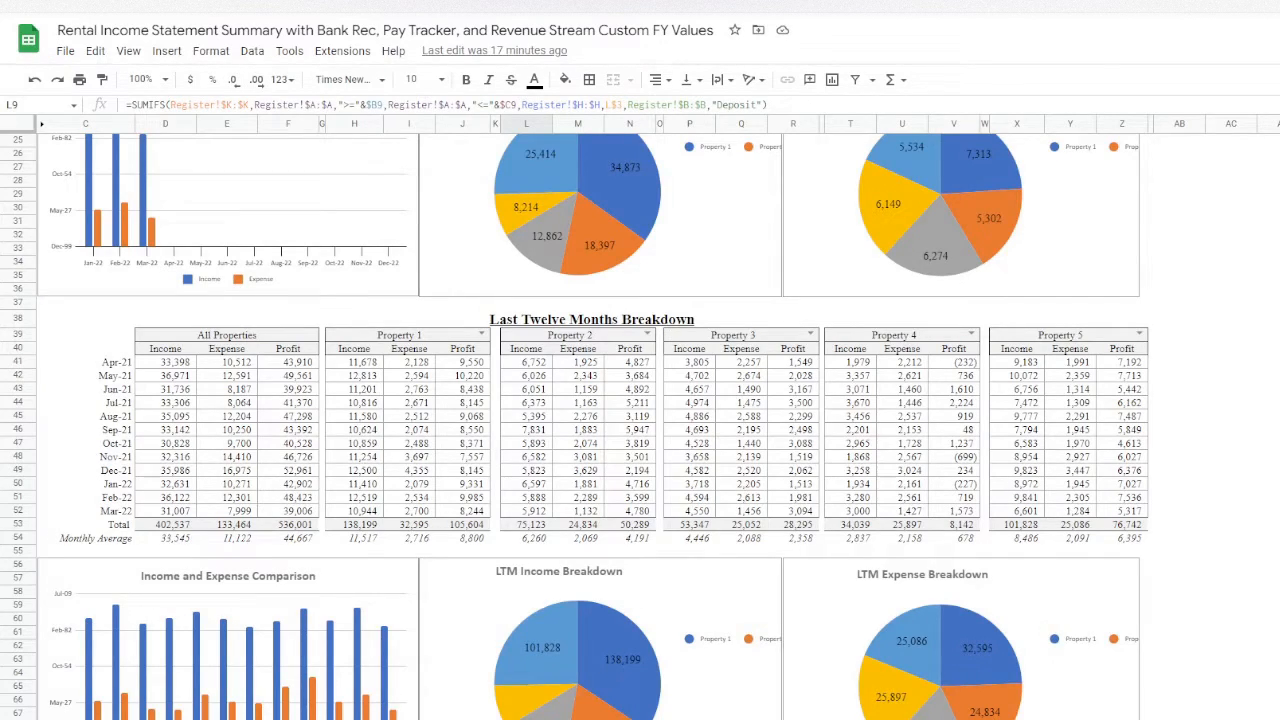
# - Examine the property income statement sheet across its monthly, year-to-date, prior-year comparison and fiscal-year statements, including the Month End and Year End Date inputs
pyautogui.click(278, 718)
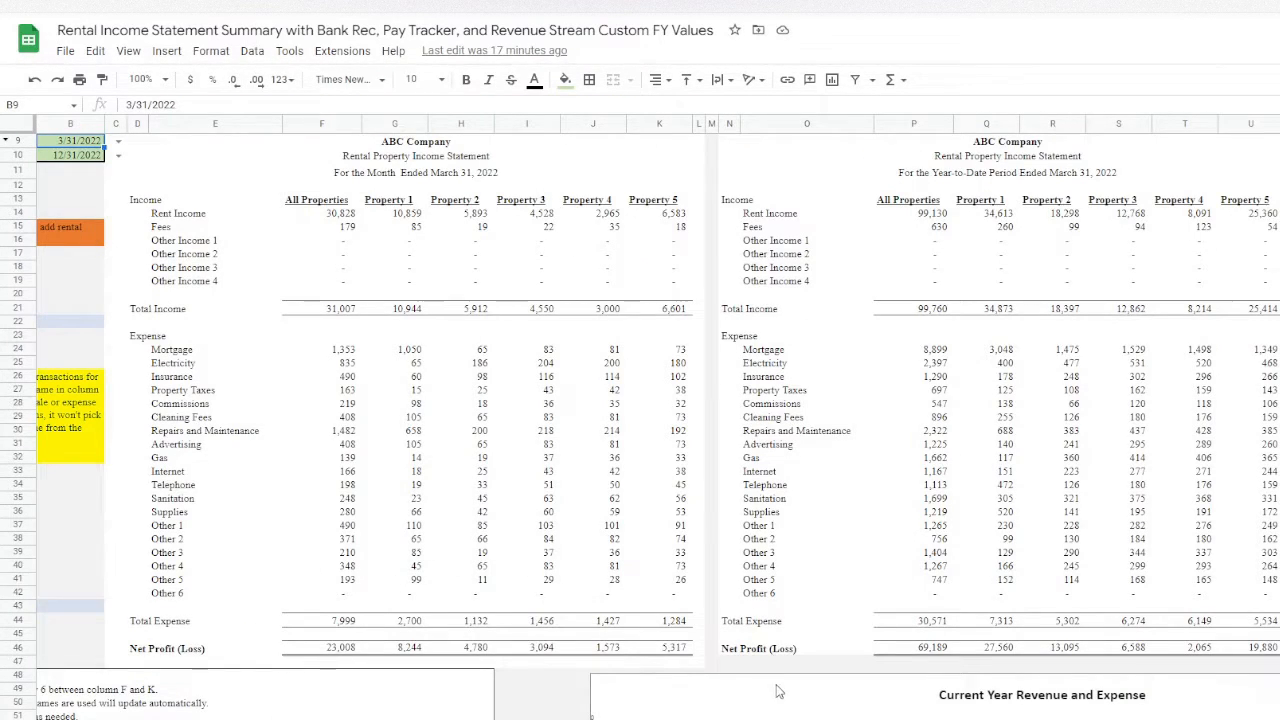
pyautogui.moveTo(600, 718); pyautogui.dragTo(460, 718)
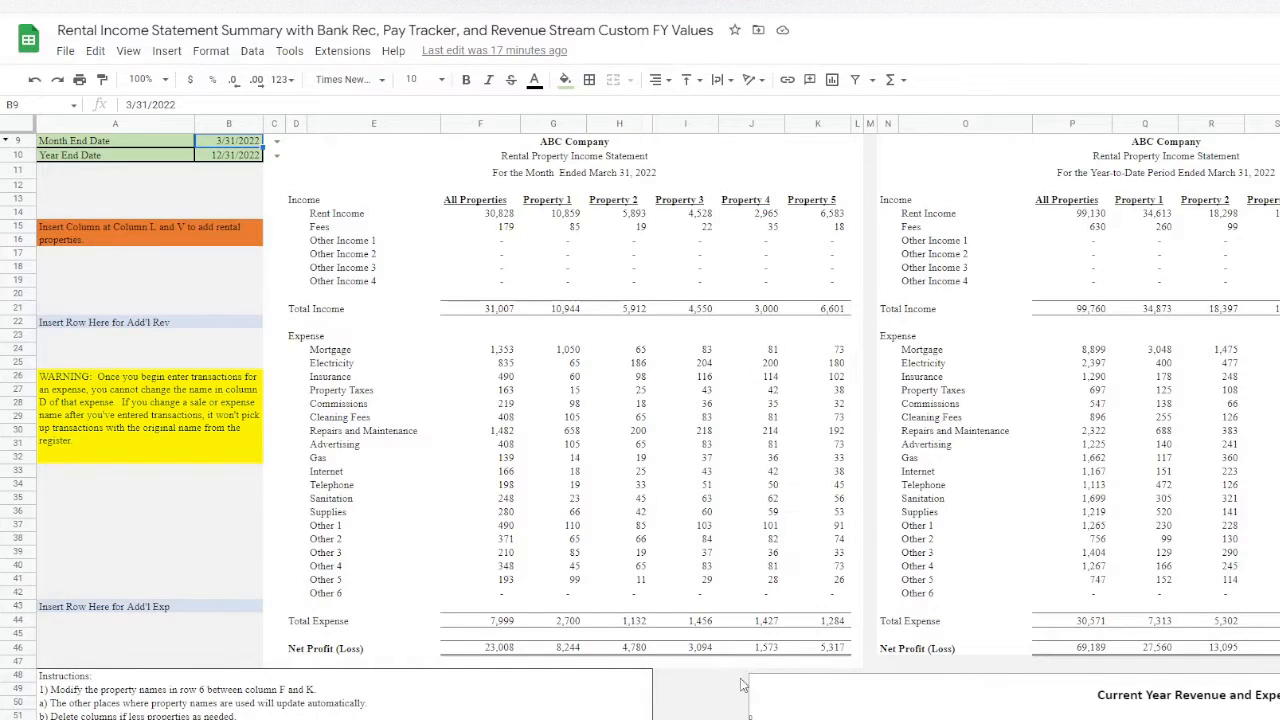
pyautogui.hscroll(10, 640, 400)
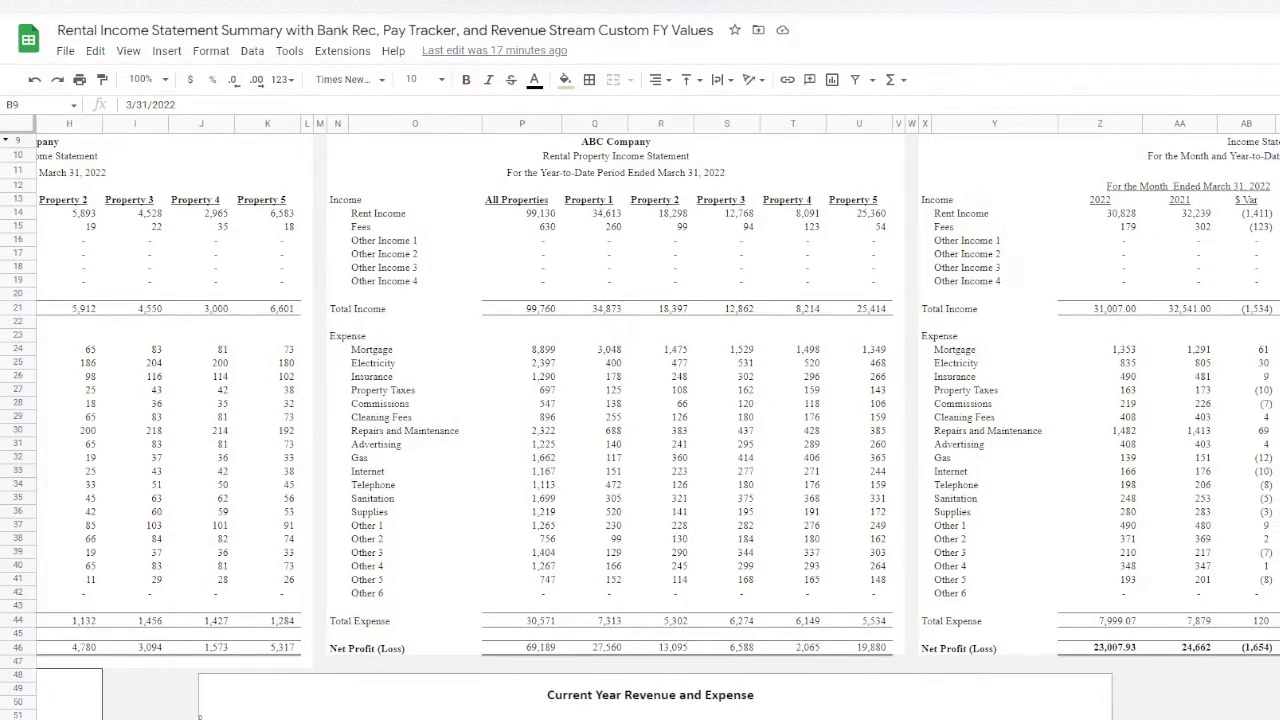
pyautogui.hscroll(4, 640, 400)
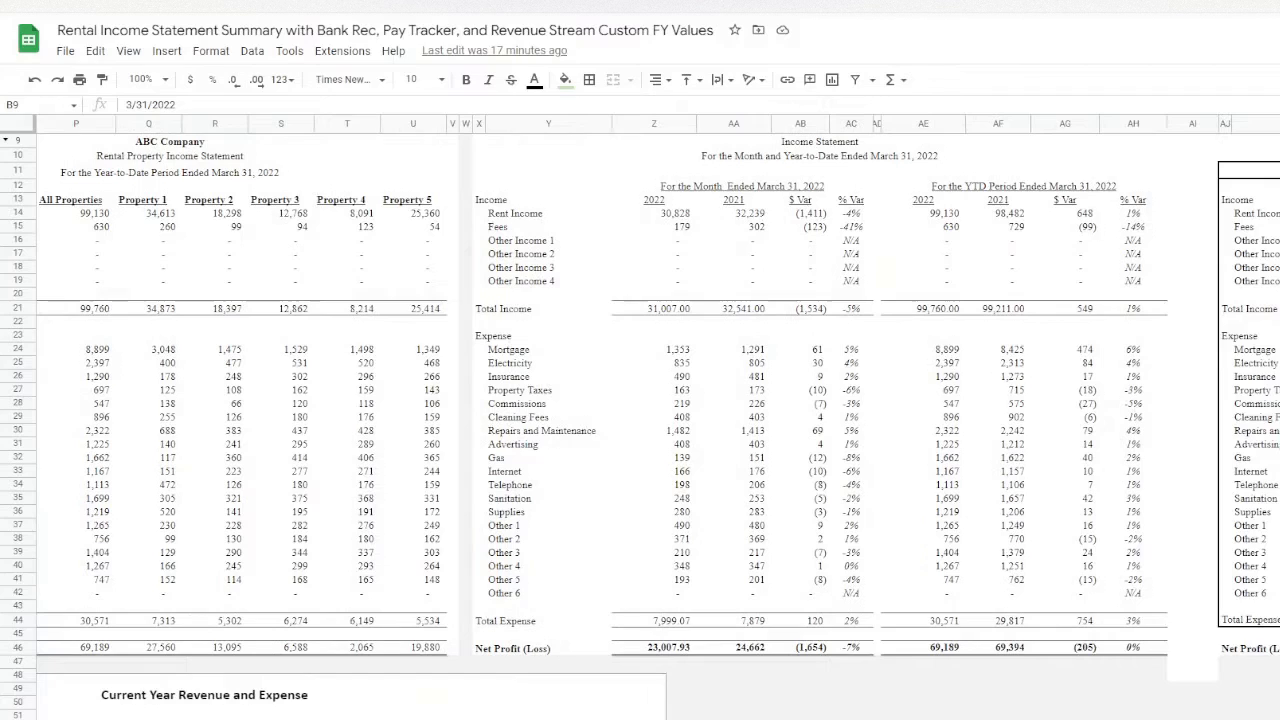
pyautogui.hscroll(4, 640, 400)
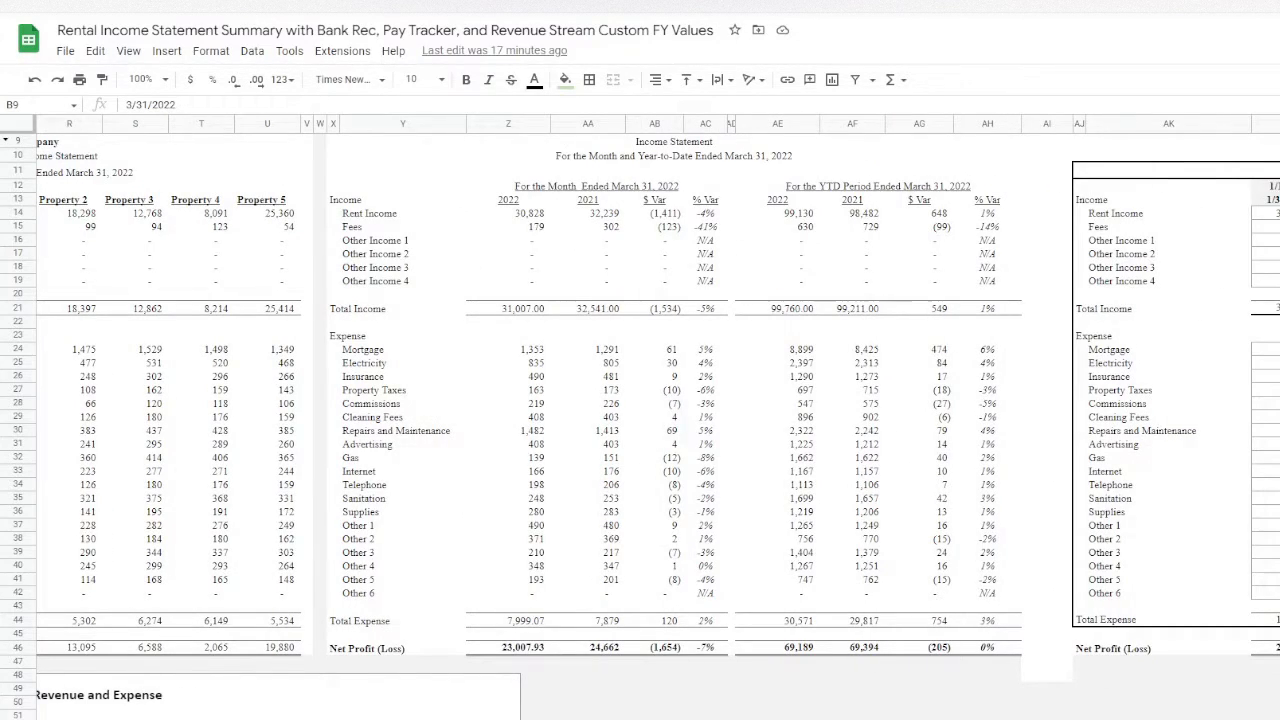
pyautogui.hscroll(5, 640, 400)
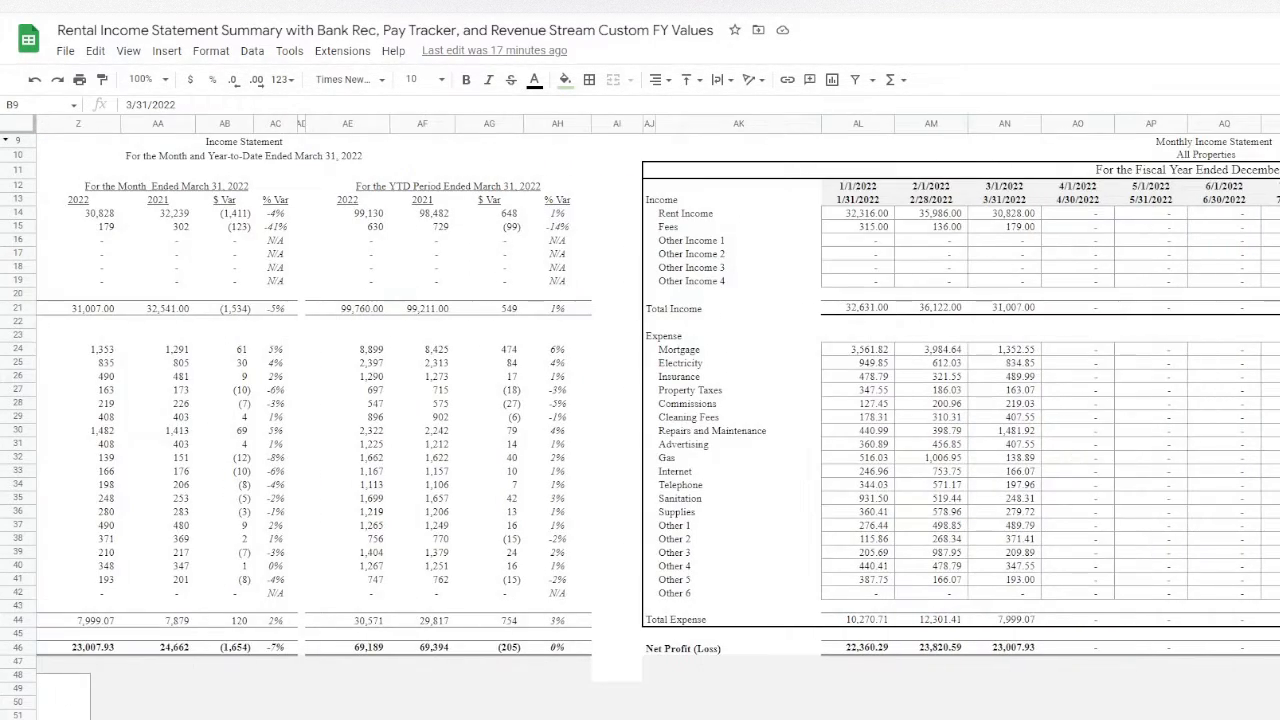
pyautogui.hscroll(5, 640, 400)
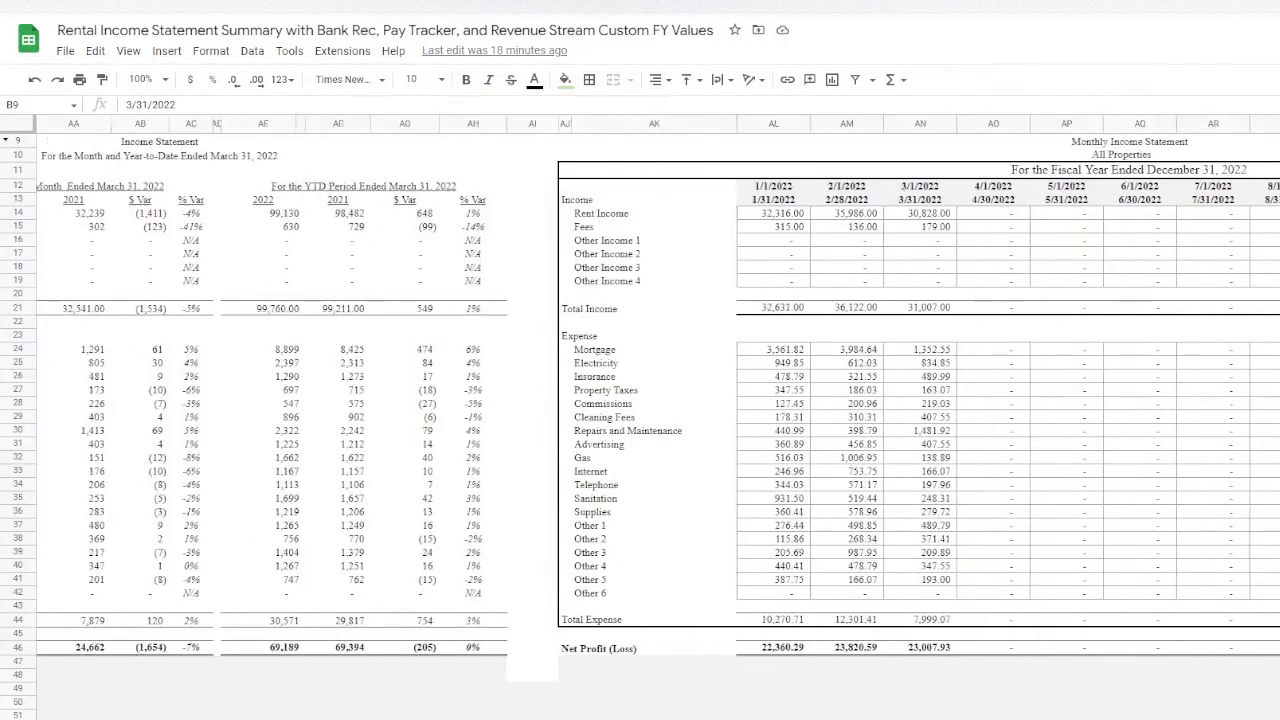
pyautogui.hscroll(-3, 640, 400)
pyautogui.hscroll(-5, 640, 400)
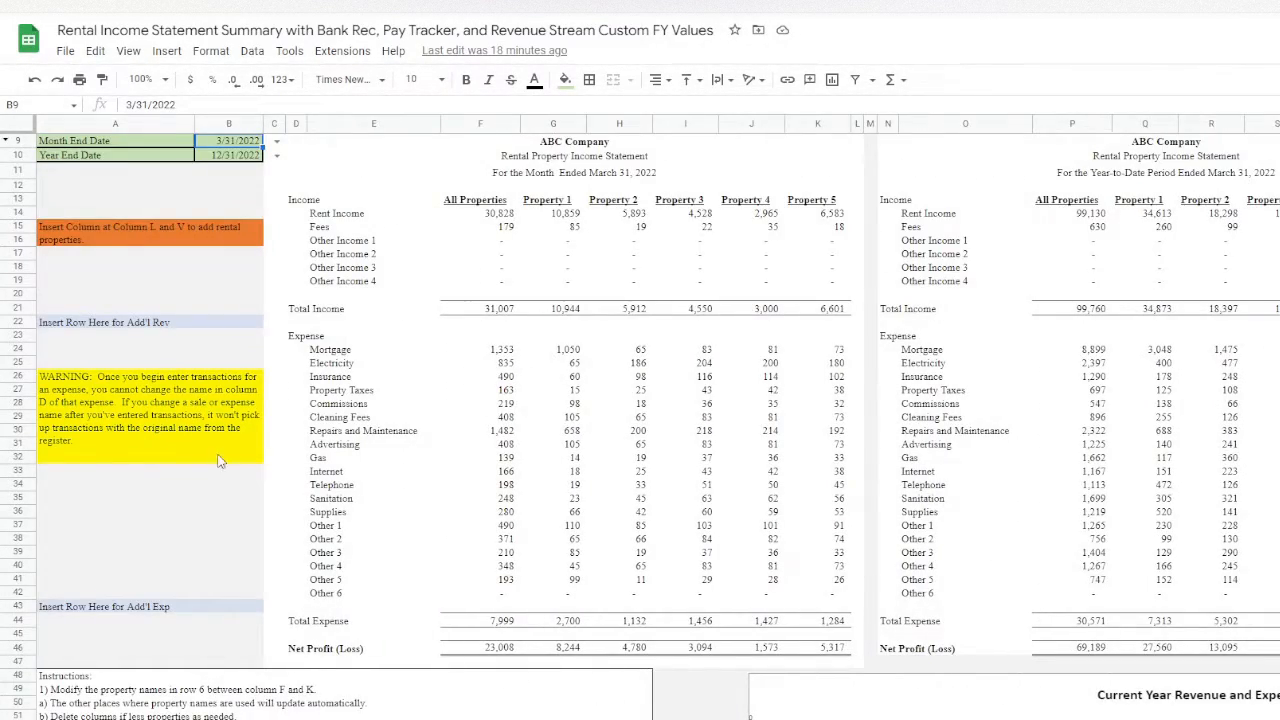
pyautogui.click(223, 160)
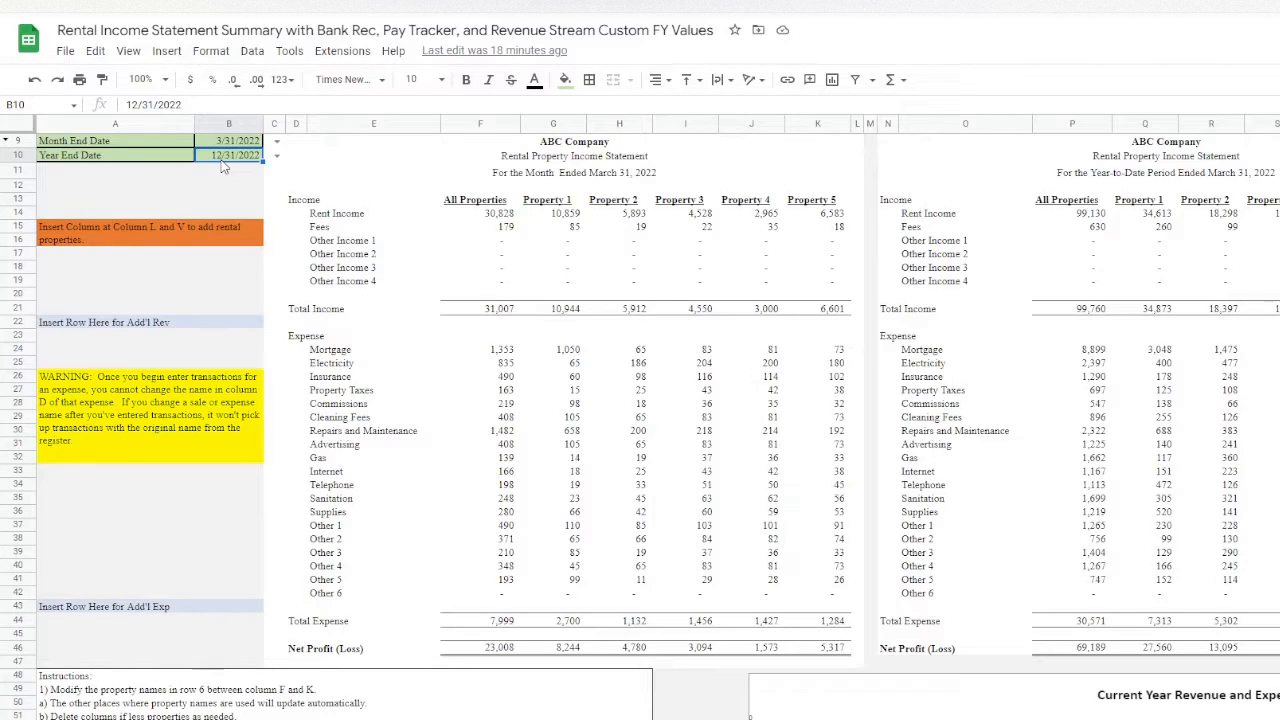
# - Open the Register sheet and examine the first transaction's Income/Expense options, Check #, Cleared, Customer/Payer Name and Revenue Stream entries
pyautogui.click(380, 718)
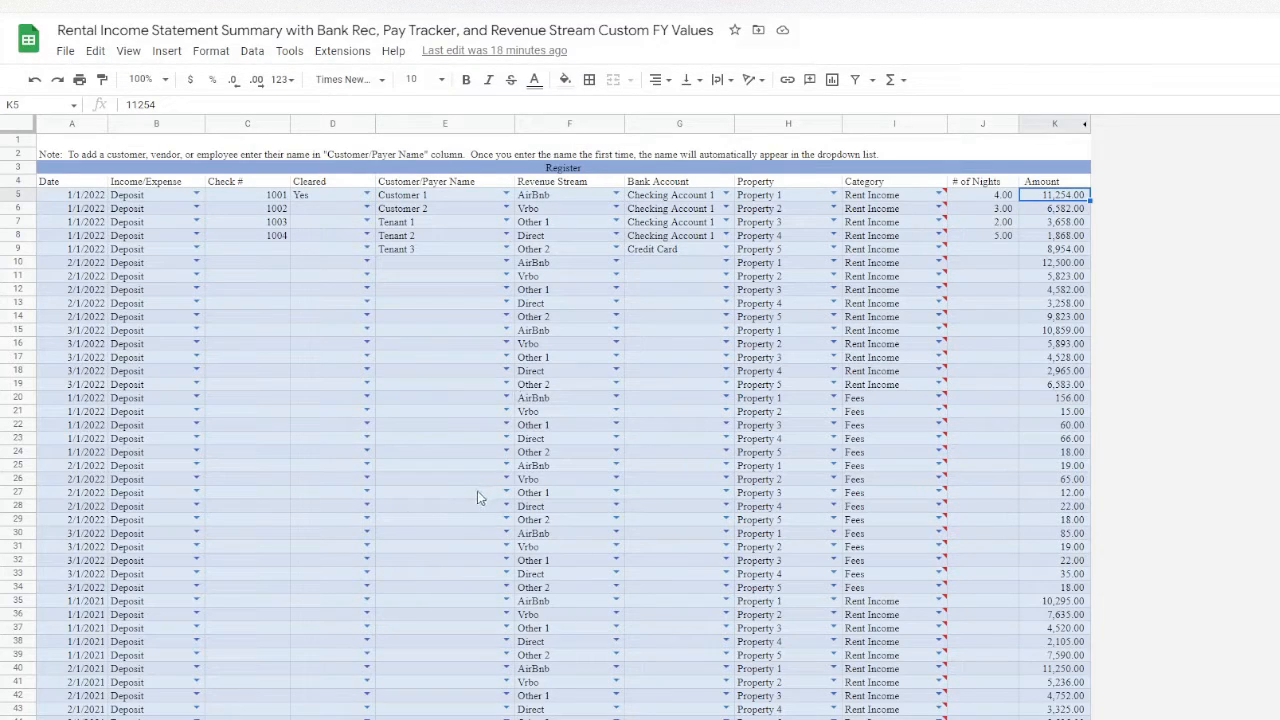
pyautogui.scroll(-2, 478, 493)
pyautogui.scroll(2, 476, 495)
pyautogui.click(153, 200)
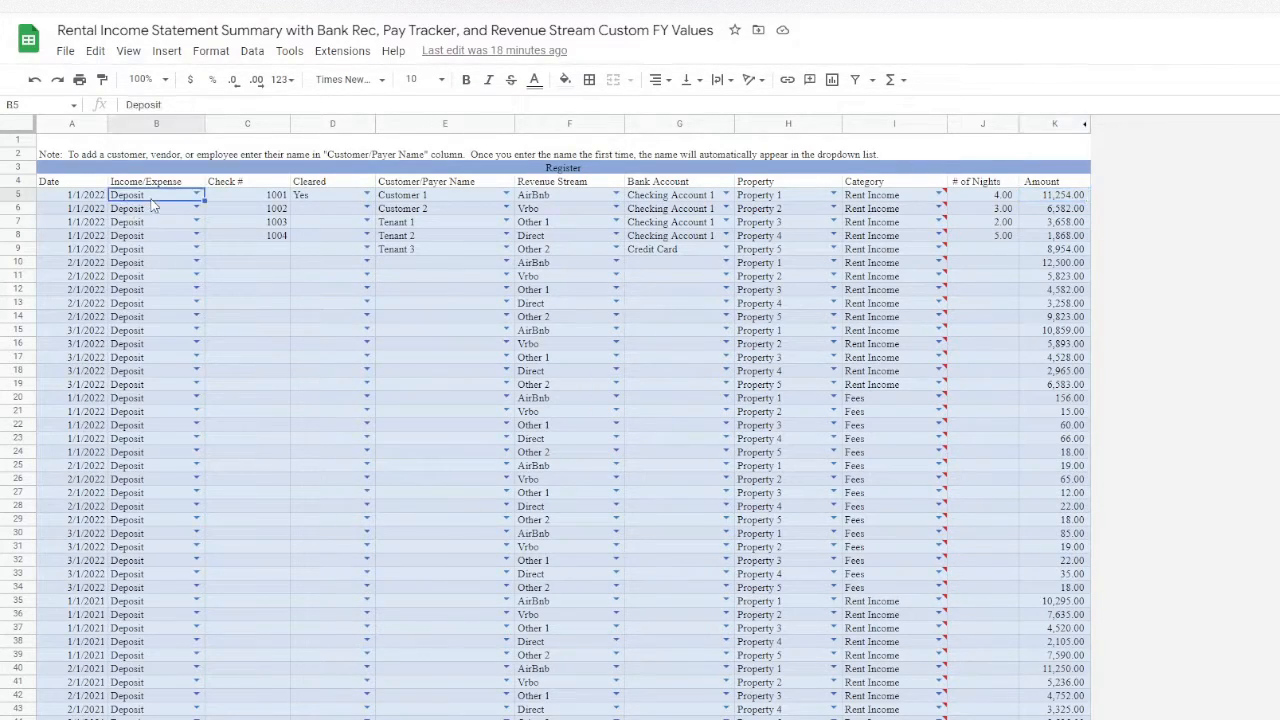
pyautogui.click(196, 198)
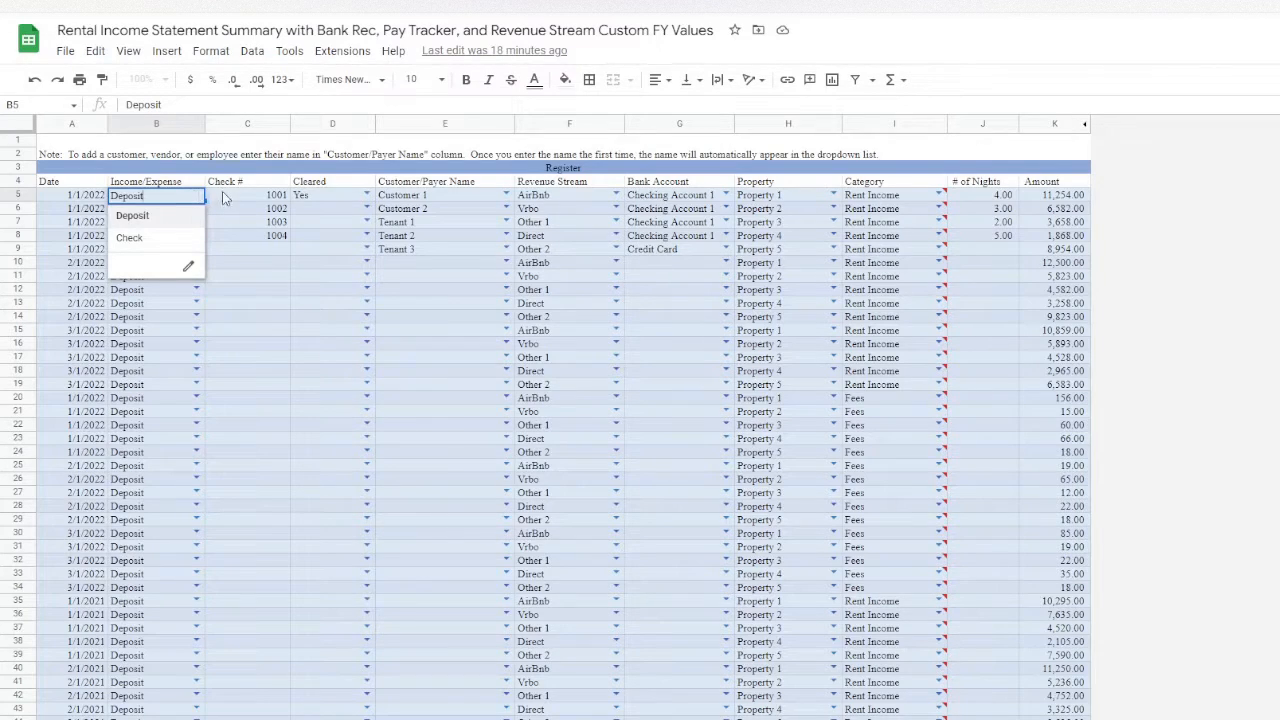
pyautogui.click(224, 197)
pyautogui.click(310, 198)
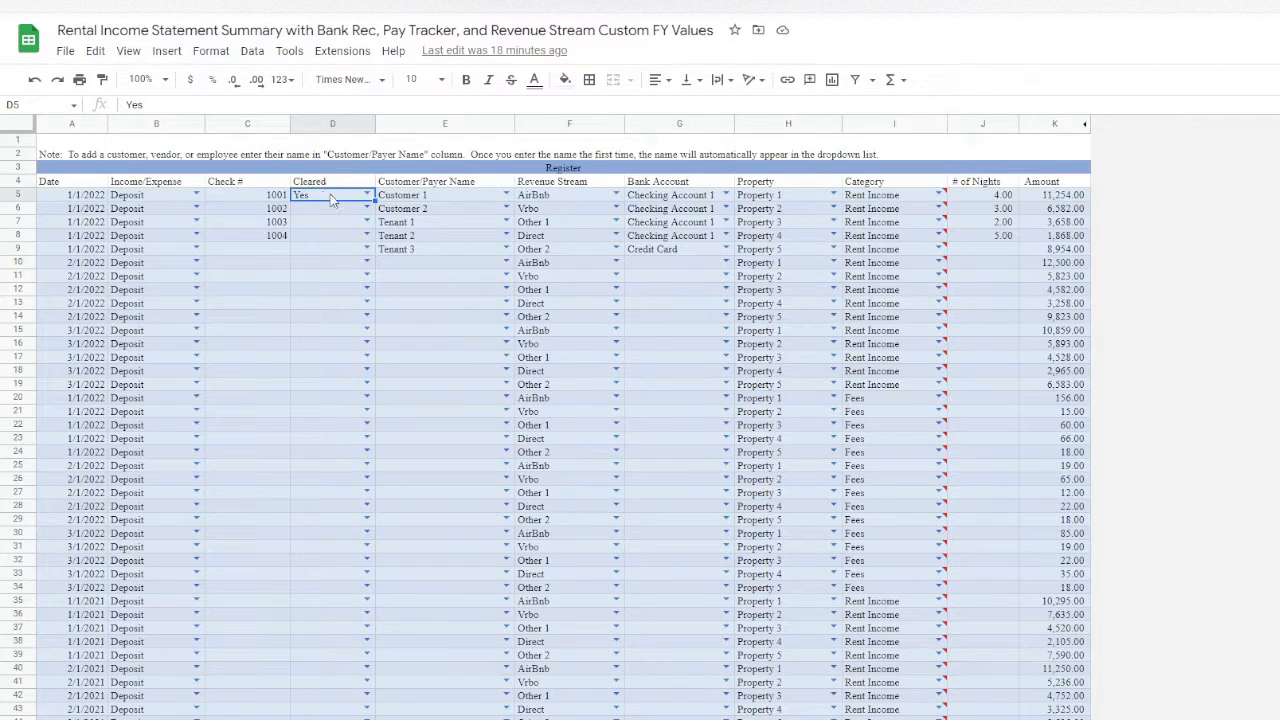
pyautogui.click(422, 198)
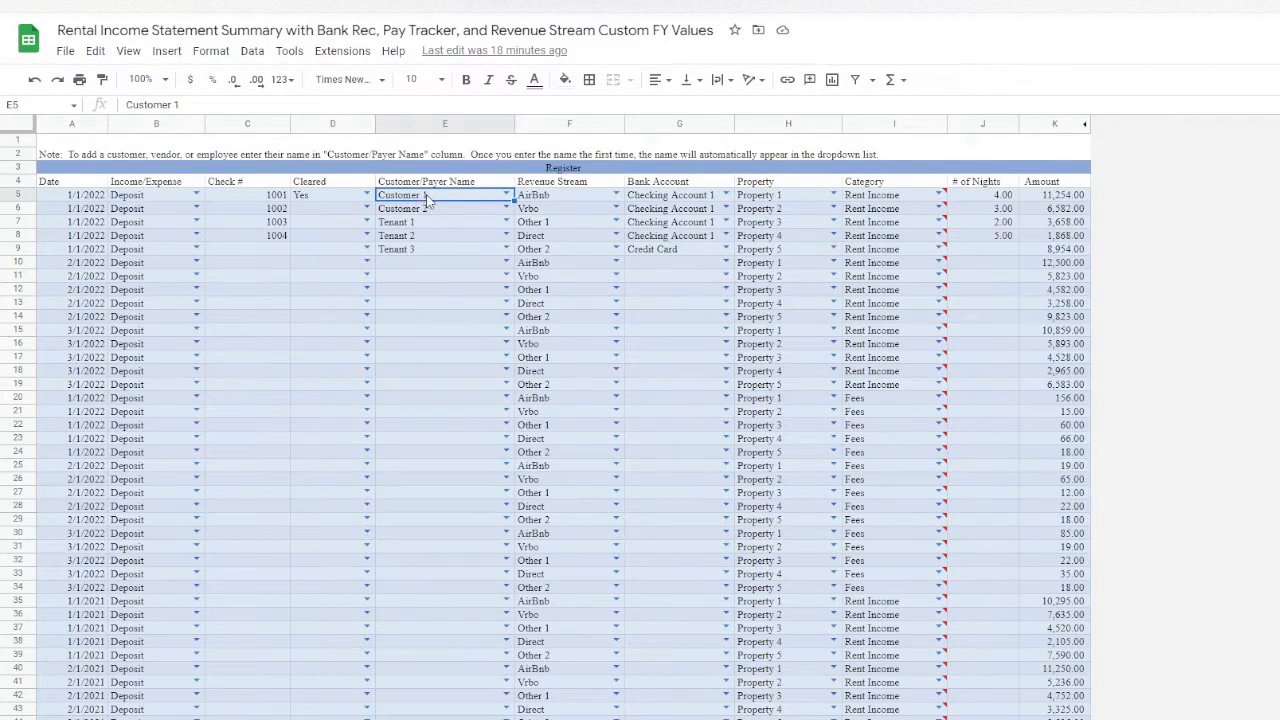
pyautogui.click(542, 203)
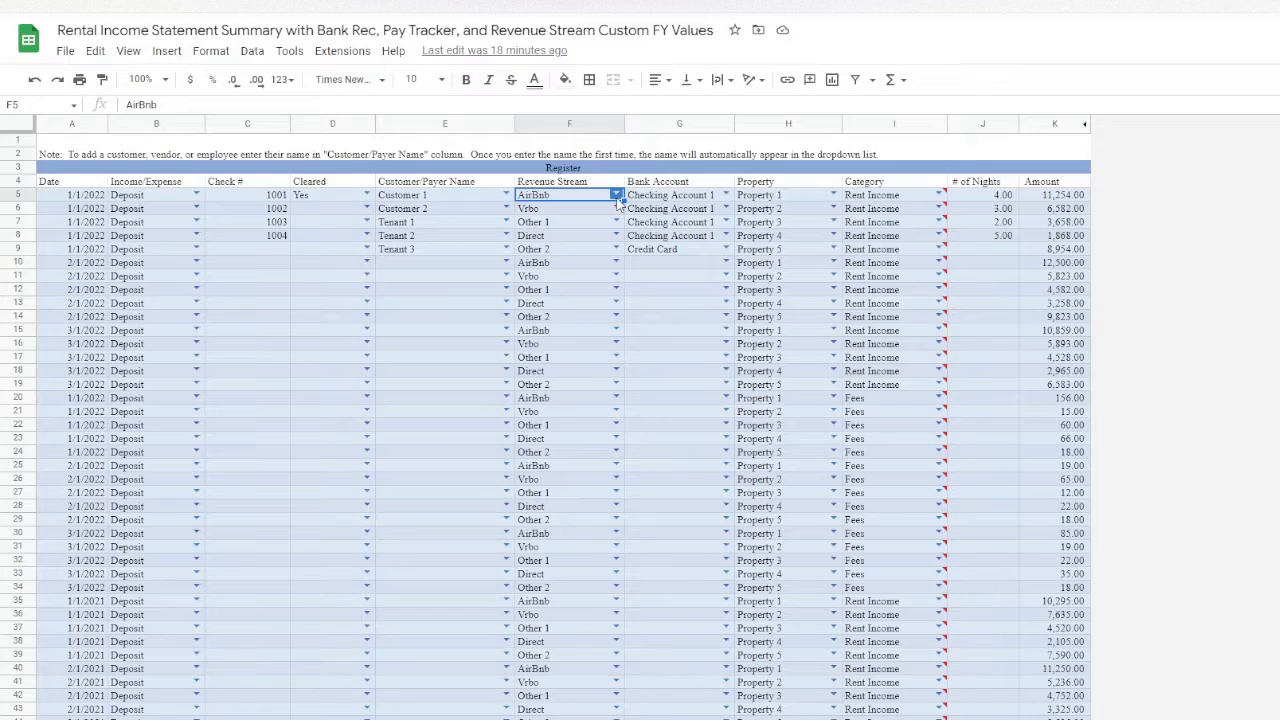
# - Examine the first register transaction's Bank Account, Property, Category, # of Nights and Amount entries
pyautogui.click(660, 197)
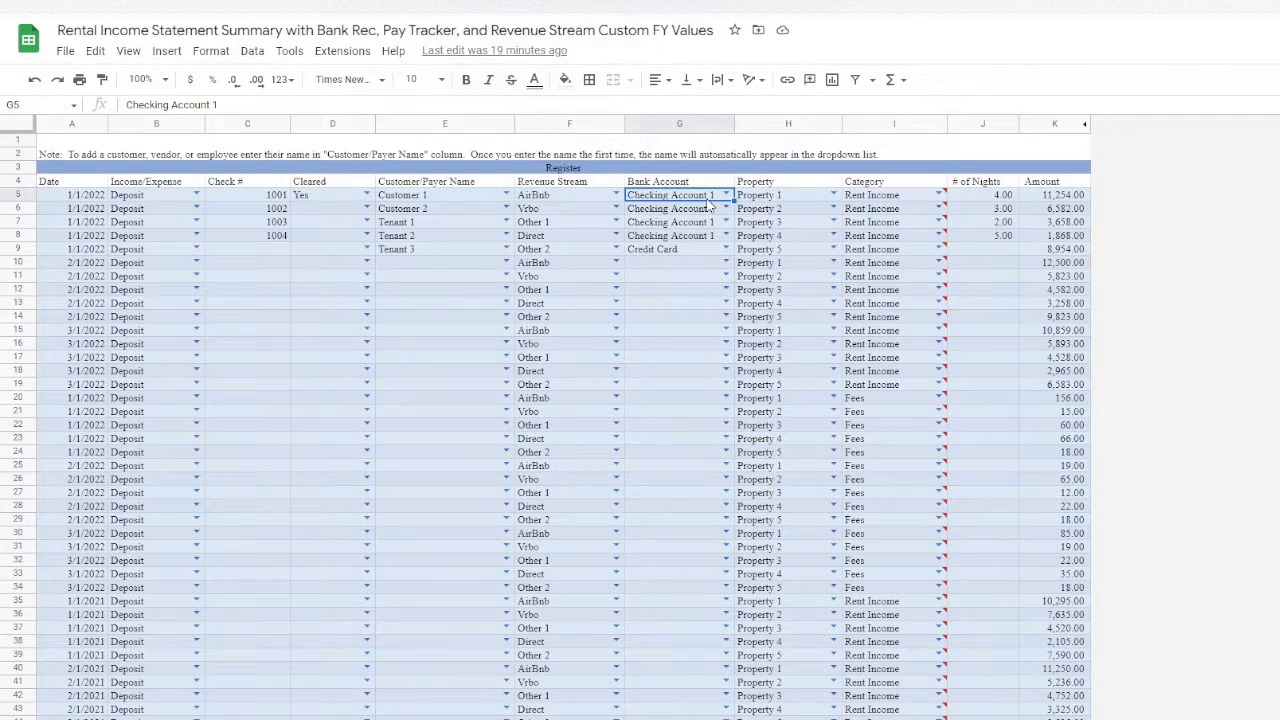
pyautogui.click(787, 198)
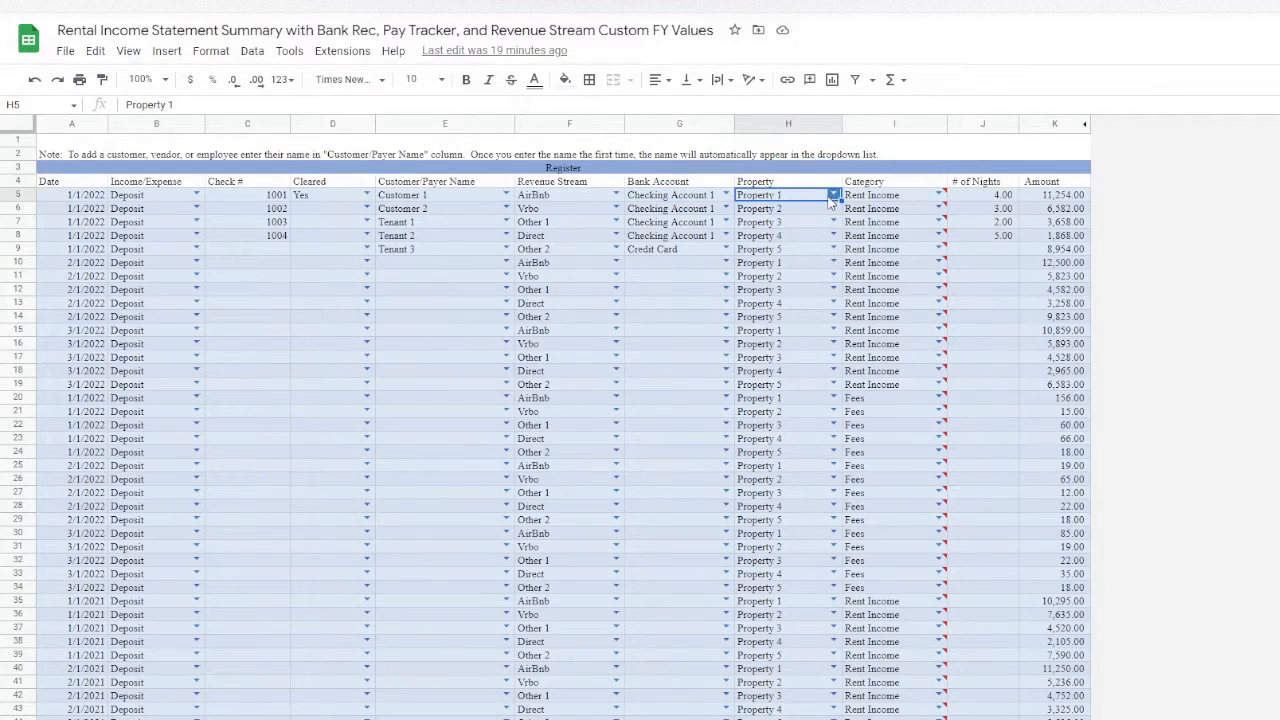
pyautogui.click(860, 198)
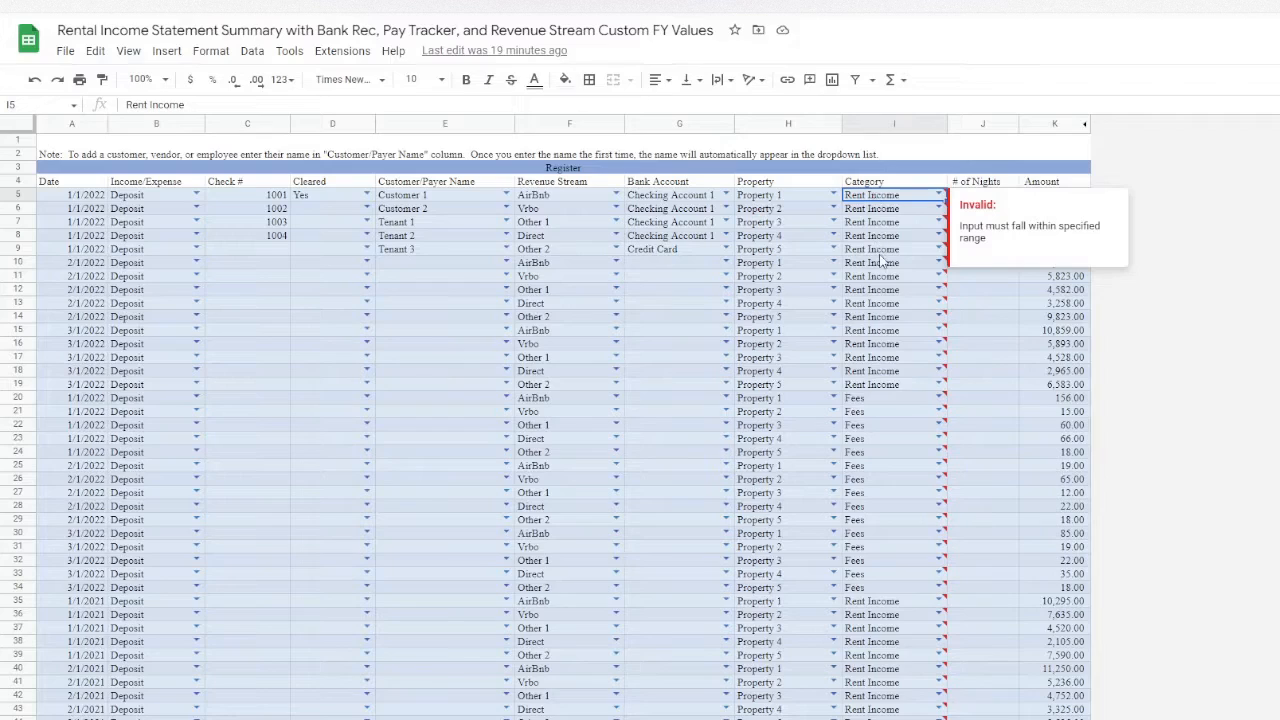
pyautogui.click(998, 294)
pyautogui.click(905, 197)
pyautogui.click(1000, 318)
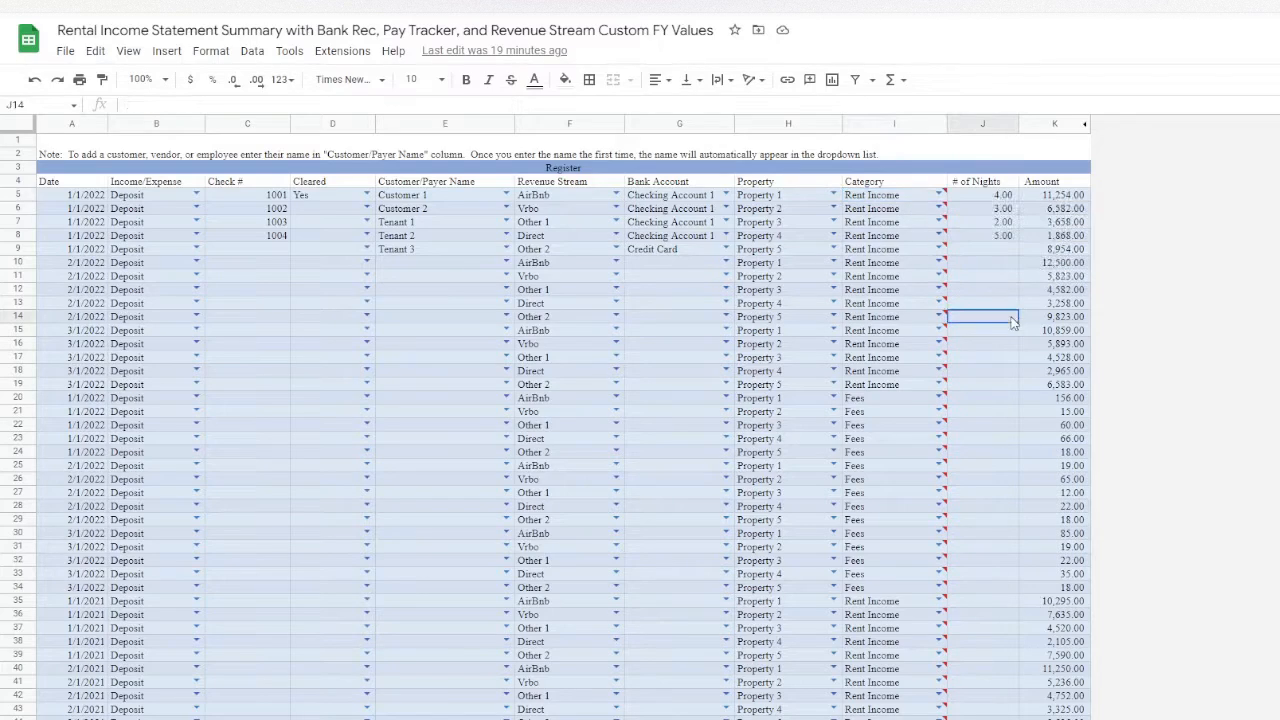
pyautogui.click(980, 196)
pyautogui.click(1056, 196)
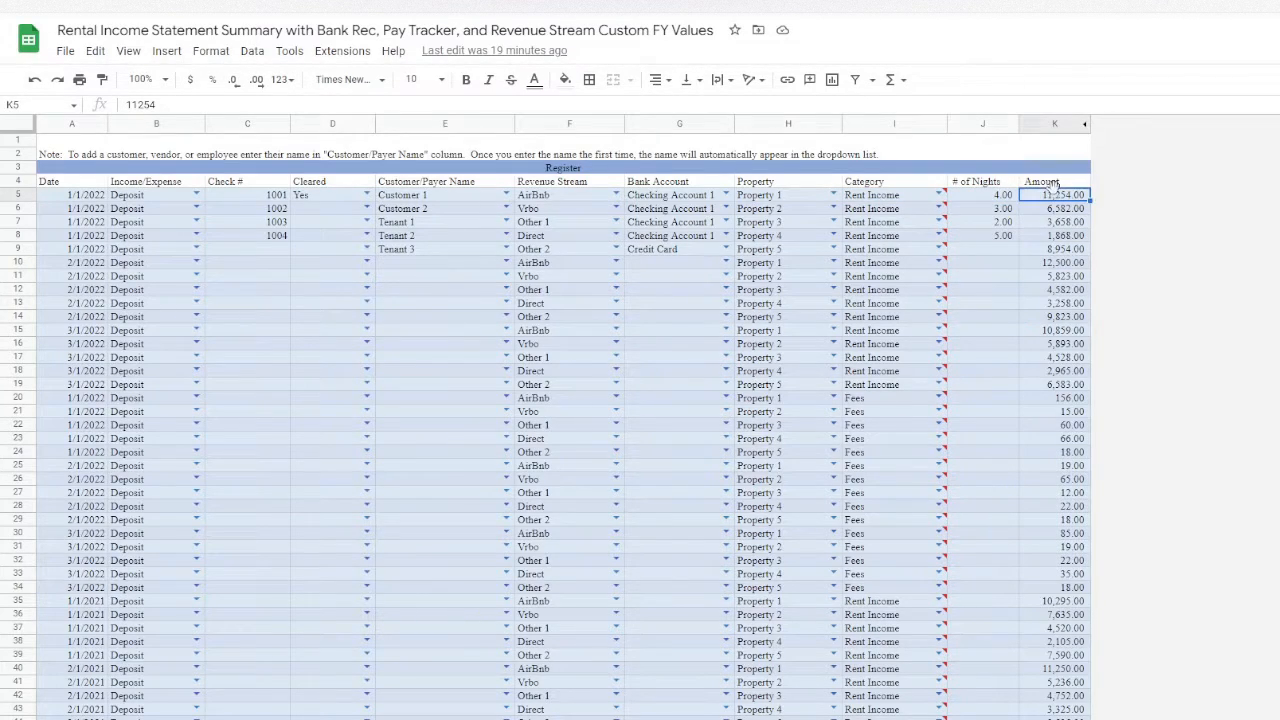
# - Open the Sales by Revenue Stream sheet and widen column B so the full property selection fits
pyautogui.click(583, 718)
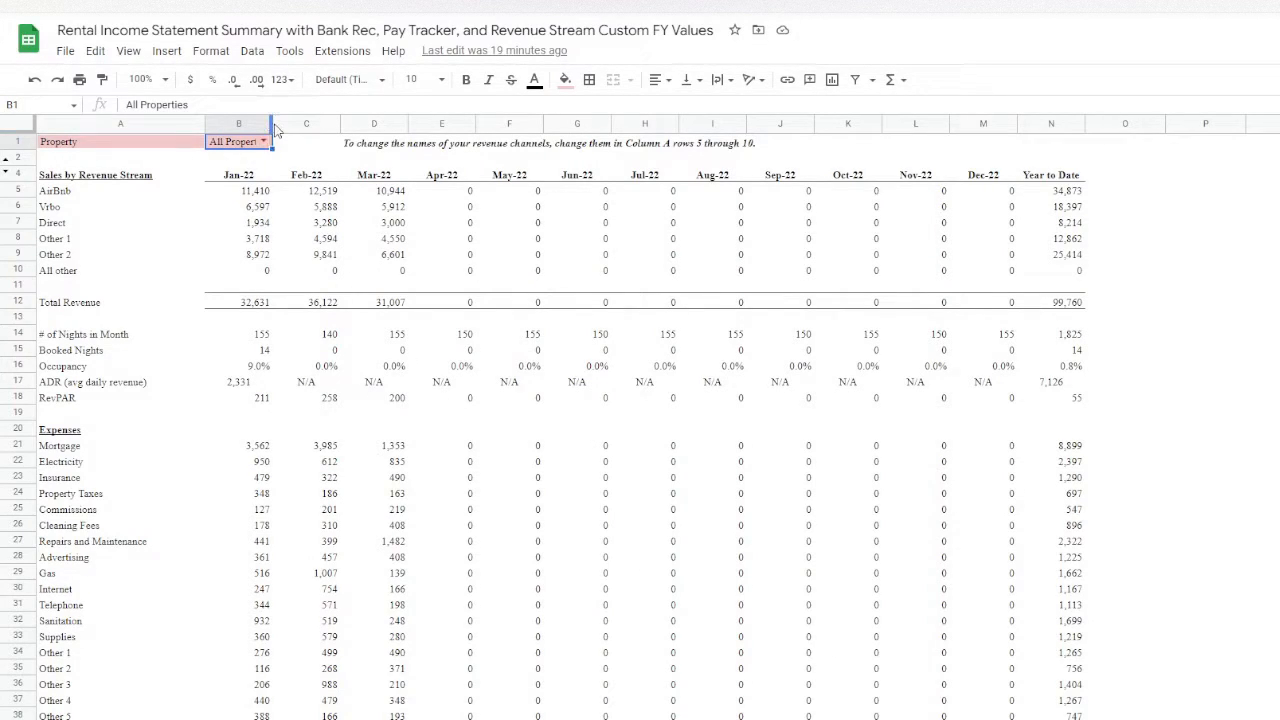
pyautogui.moveTo(272, 123); pyautogui.dragTo(297, 125)
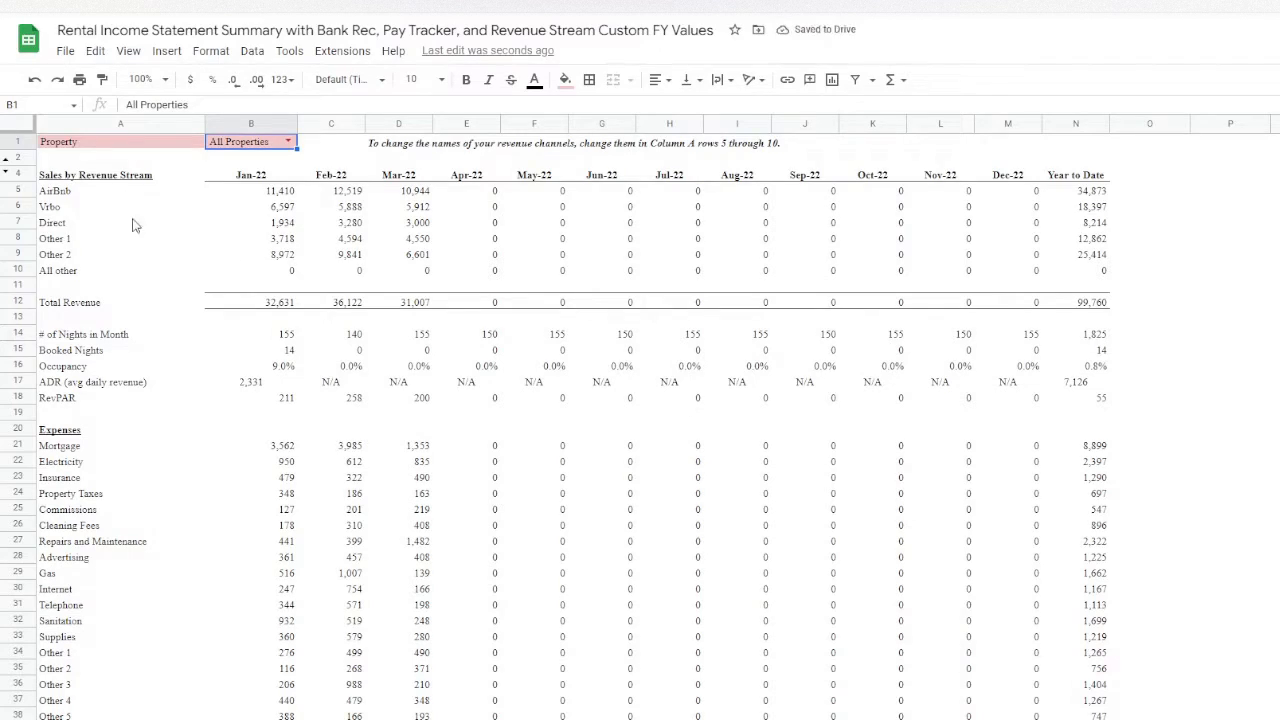
# - Inspect the January formulas for # of Nights in Month and Booked Nights across all properties
pyautogui.click(279, 338)
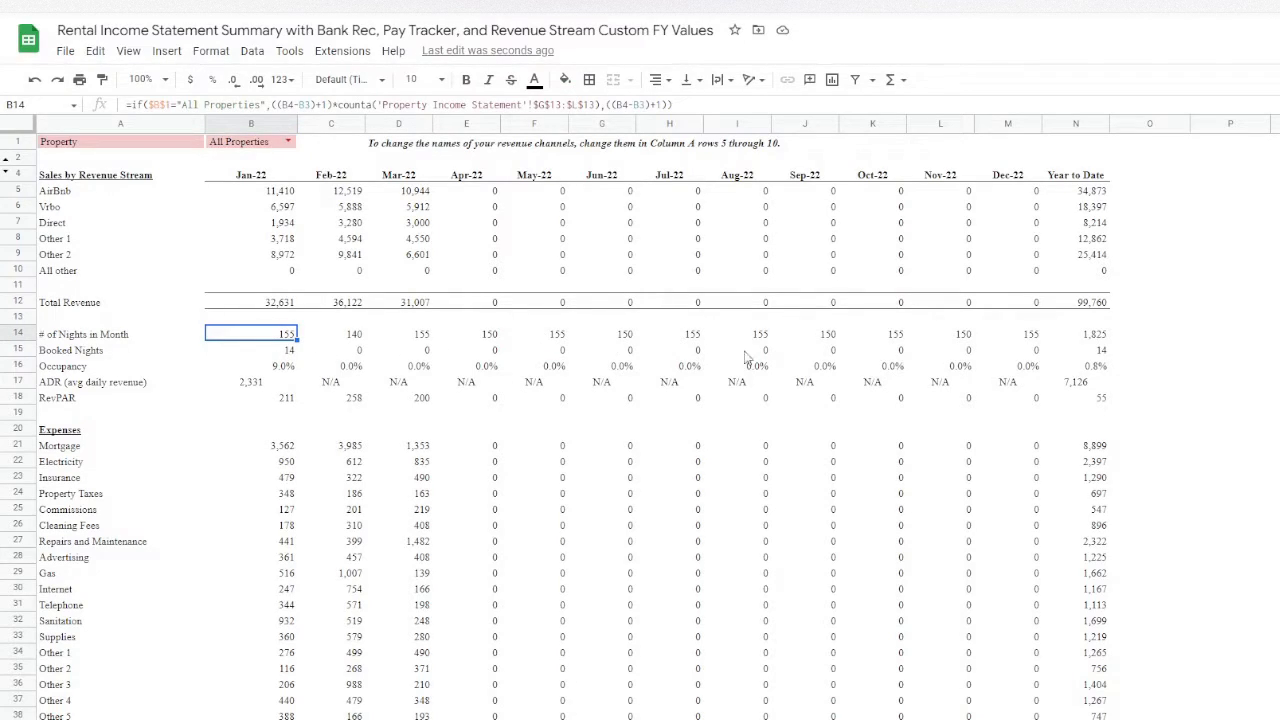
pyautogui.click(247, 353)
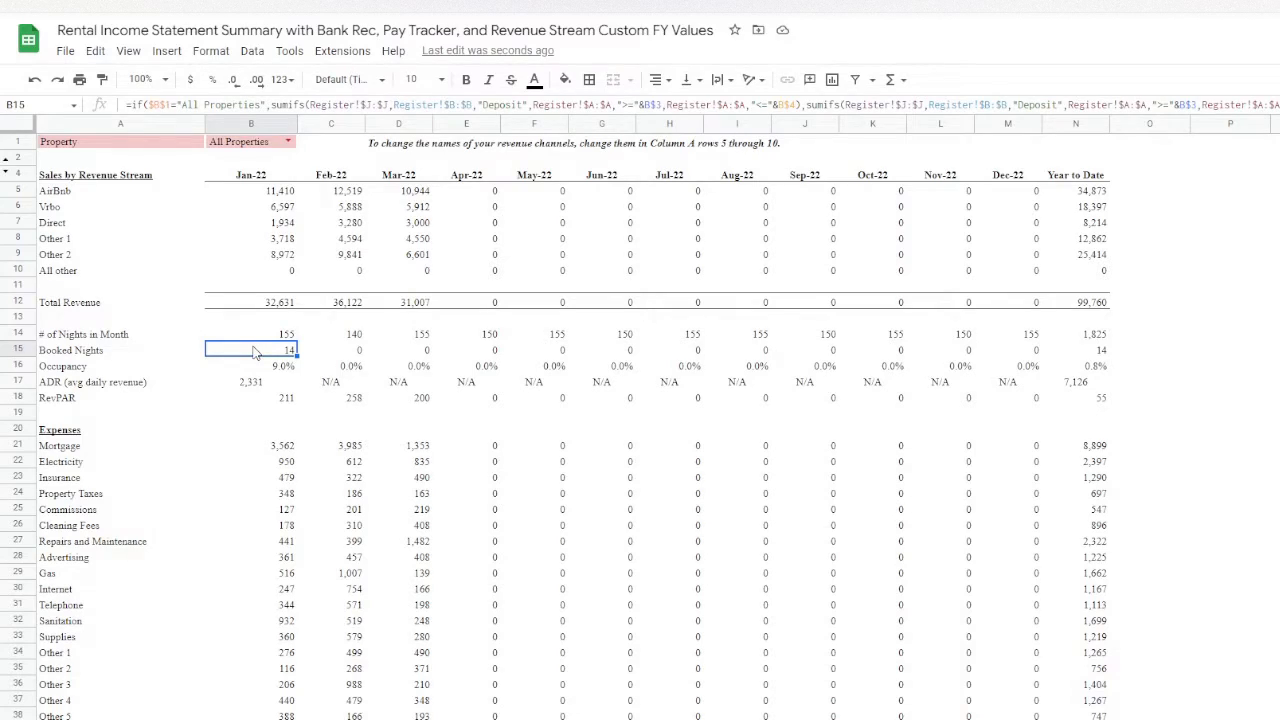
pyautogui.click(240, 338)
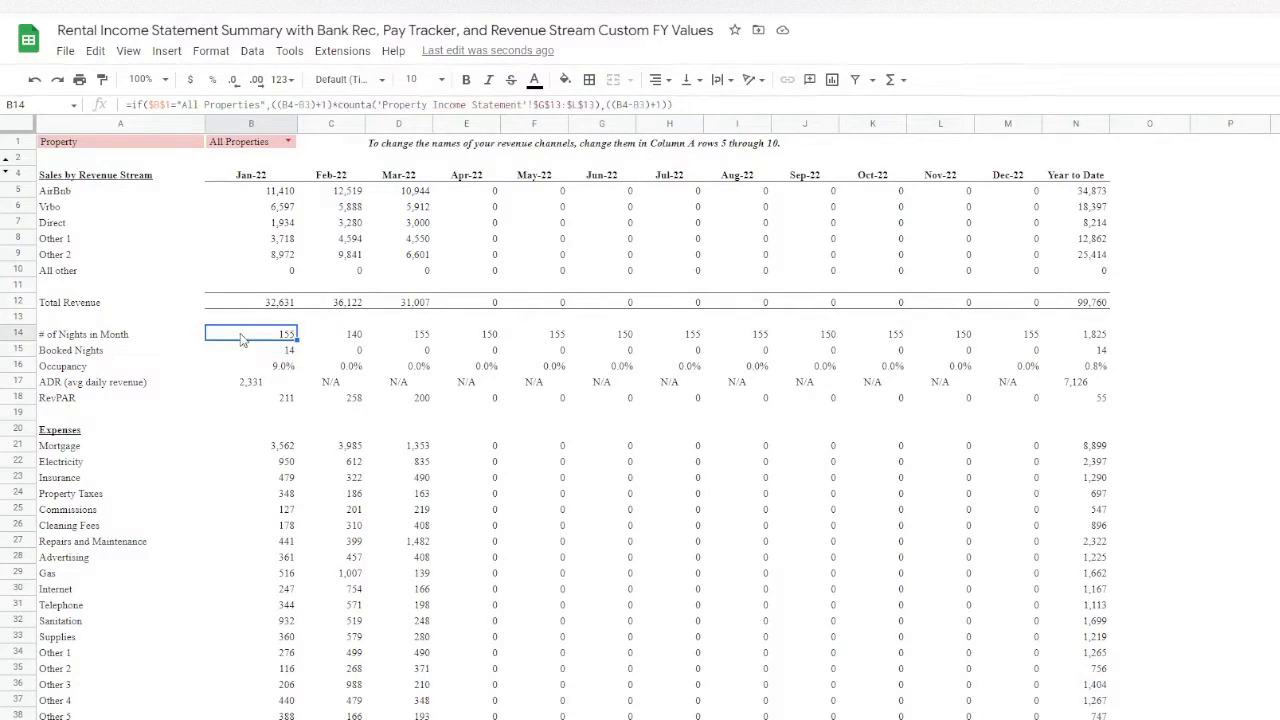
# - Set the revenue stream report's Property to Property 1 and inspect its January Booked Nights and ADR formulas
pyautogui.click(289, 143)
pyautogui.click(240, 181)
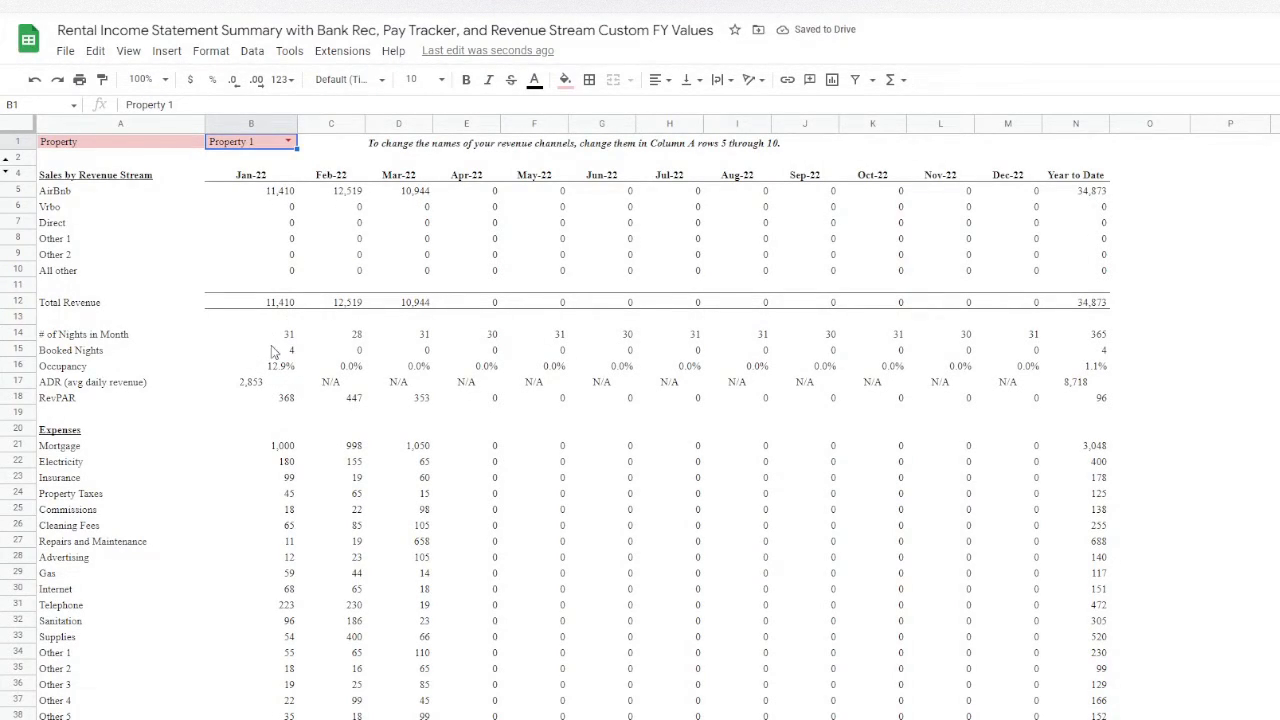
pyautogui.click(279, 354)
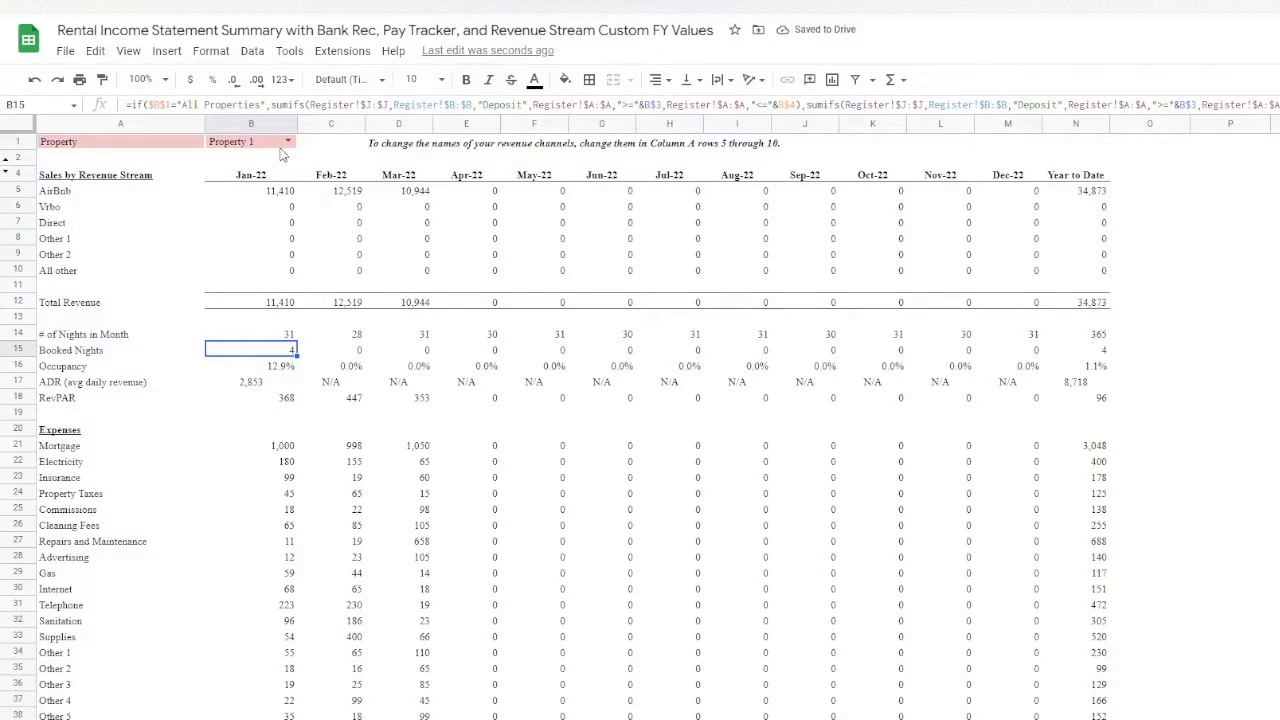
pyautogui.scroll(-3, 322, 353)
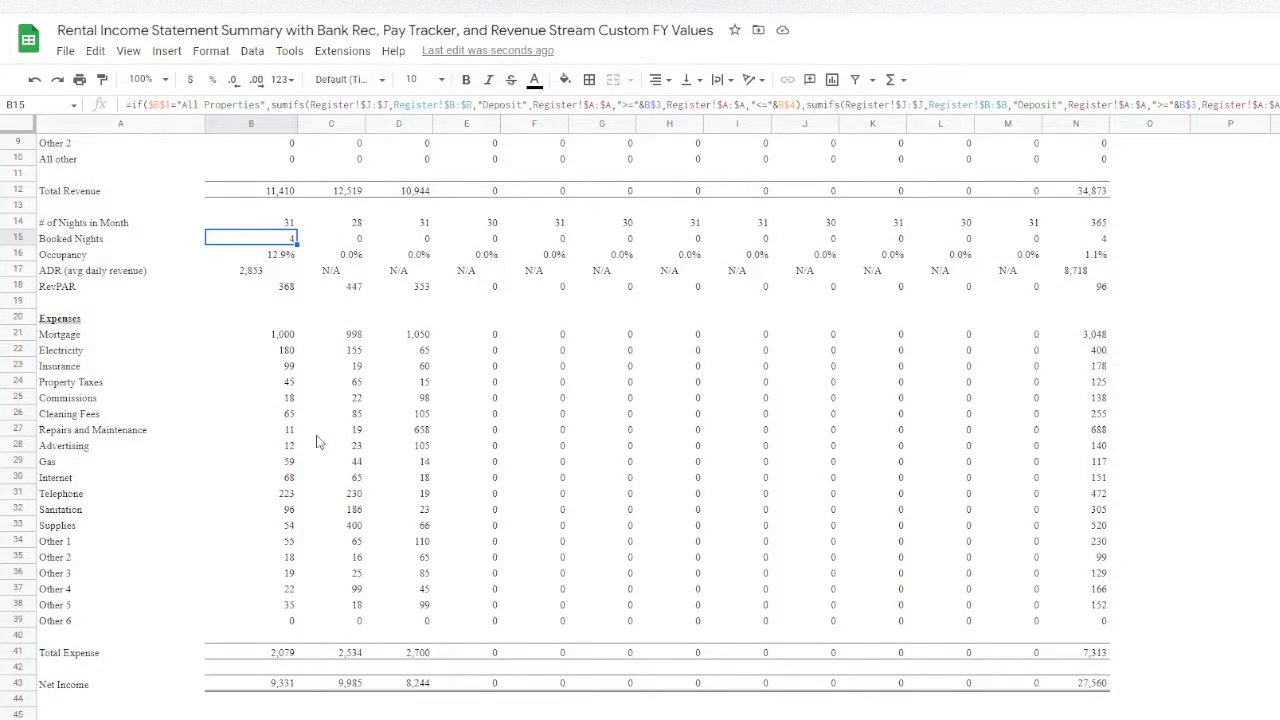
pyautogui.click(250, 270)
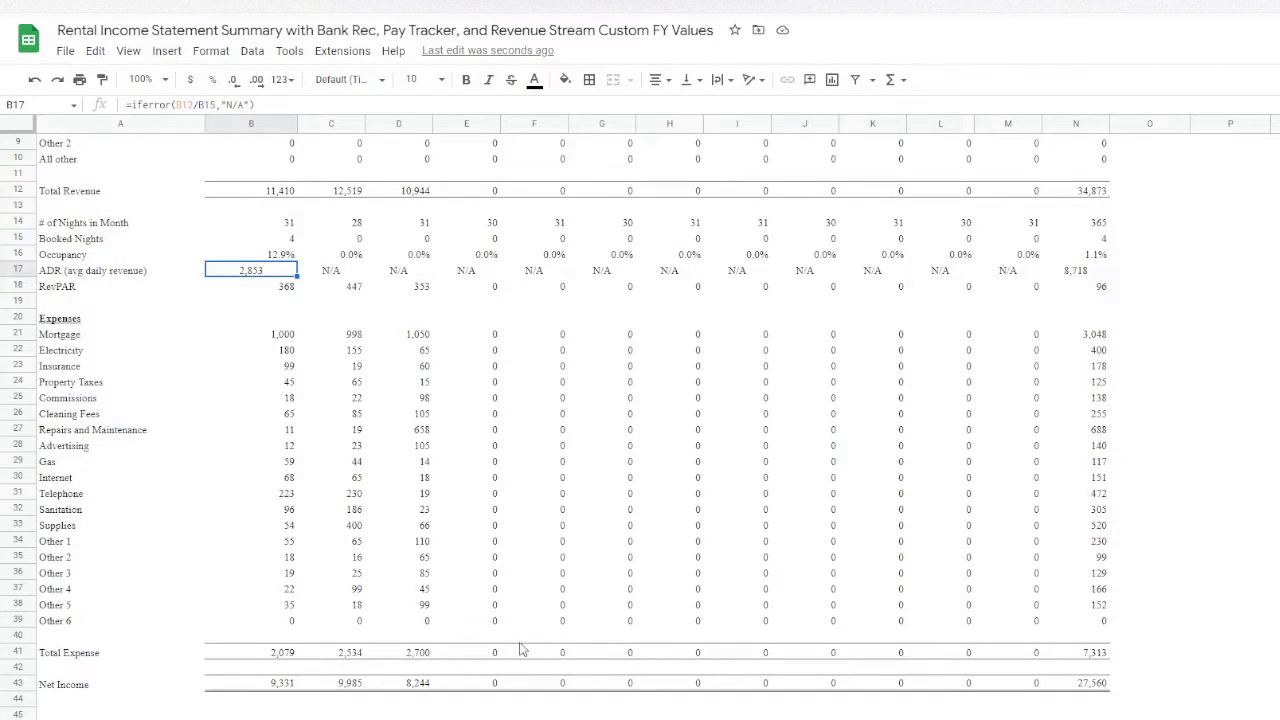
# - View the Customer/Payor sheet and review the bank reconciliation reports with their outstanding transaction details and instructions
pyautogui.click(618, 712)
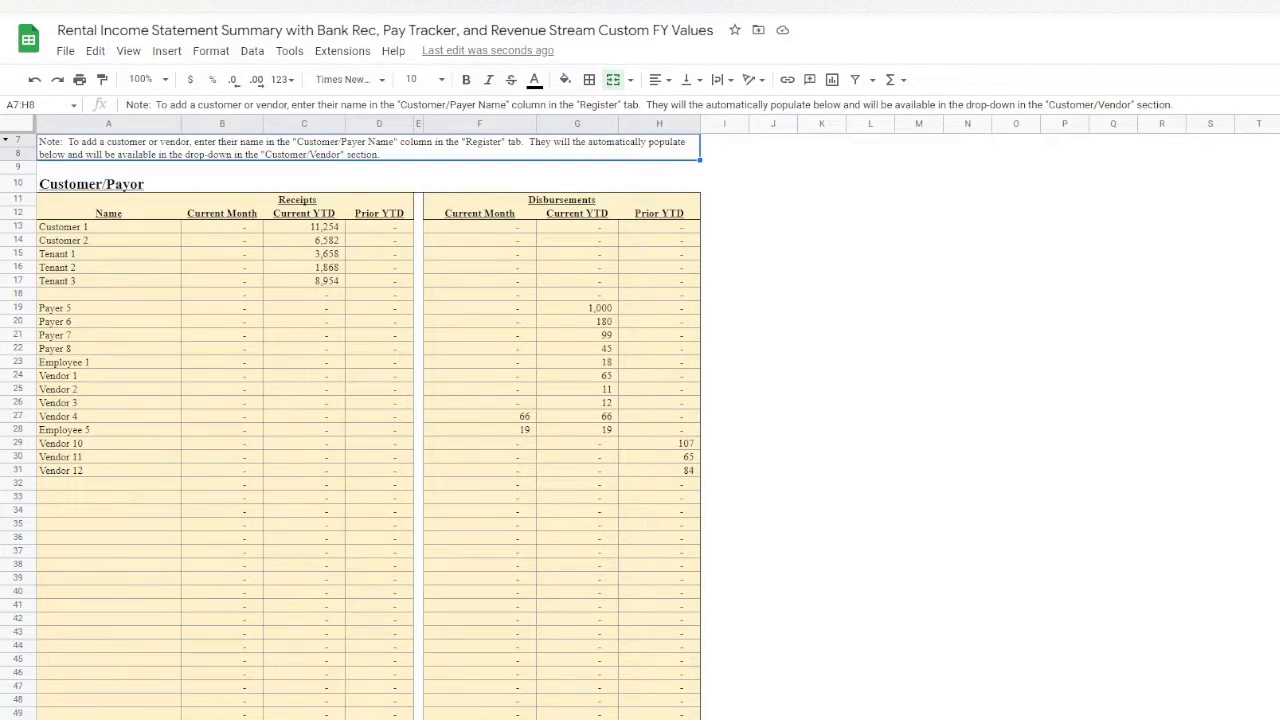
pyautogui.click(580, 718)
pyautogui.scroll(-1, 456, 540)
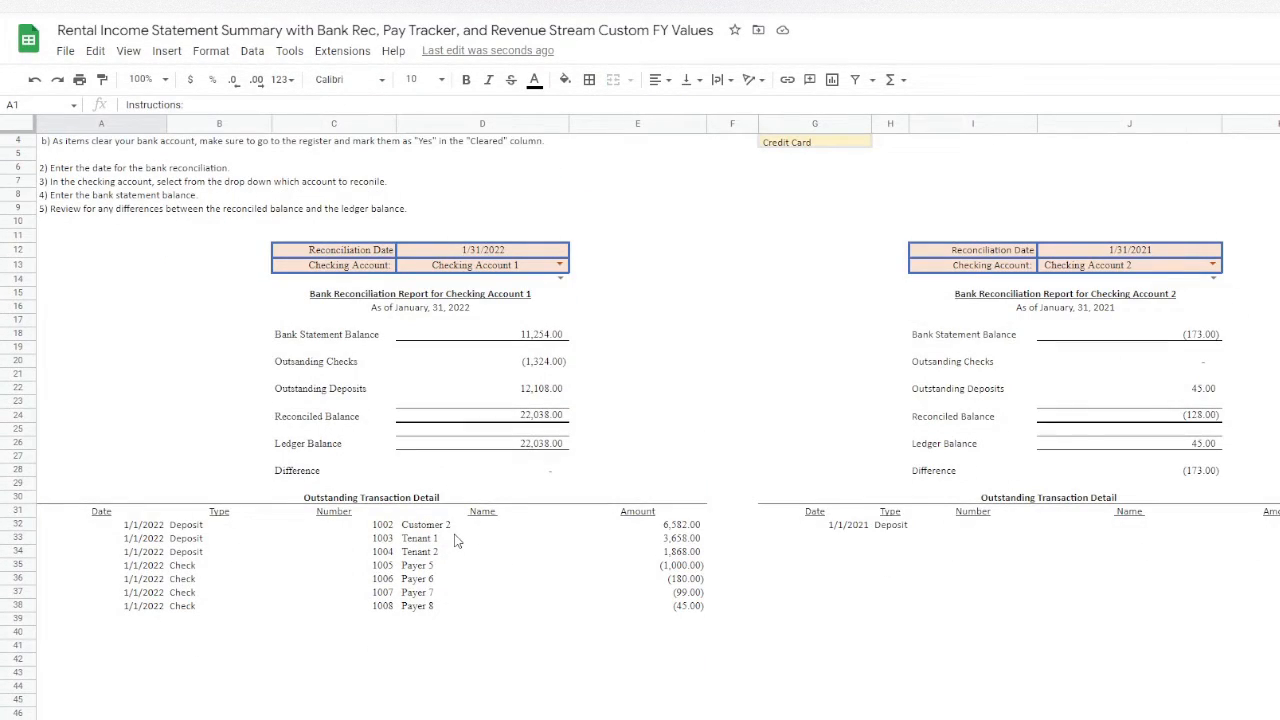
pyautogui.scroll(1, 456, 540)
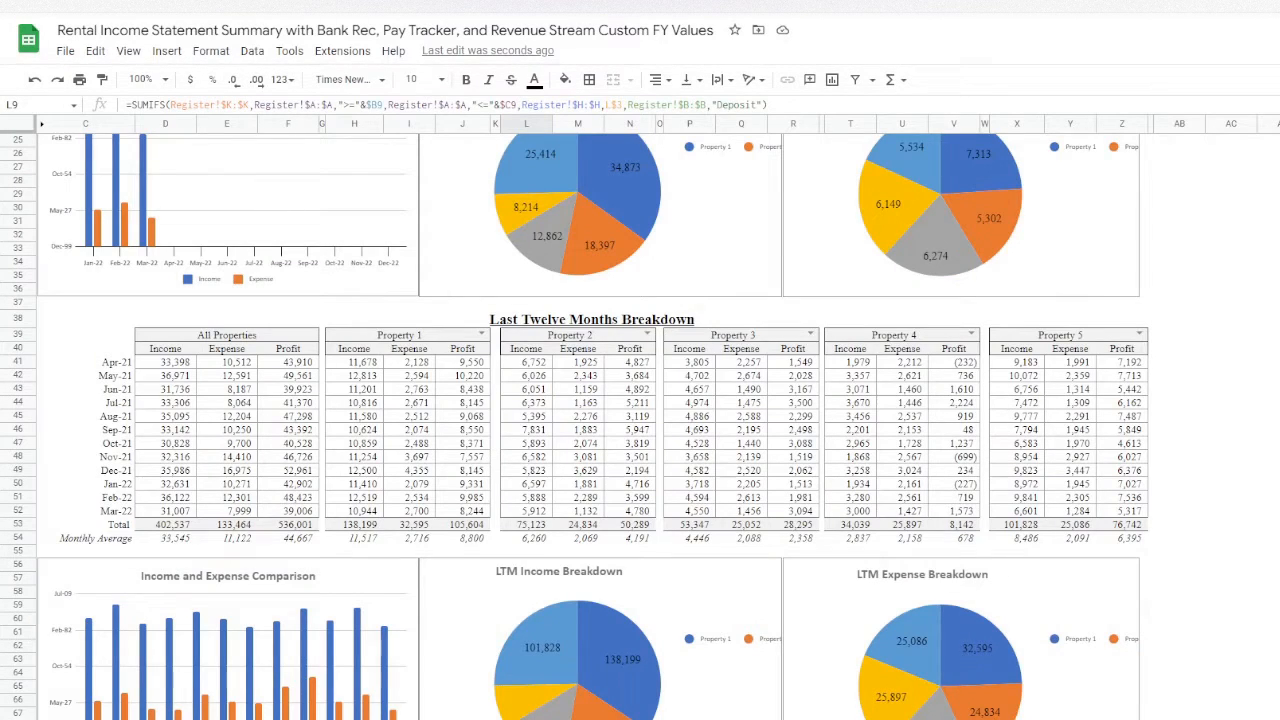
# - Revisit the summary sheet's current-year section, the bank reconciliation instructions and the Customer/Payor receipts and disbursements
pyautogui.scroll(5, 273, 405)
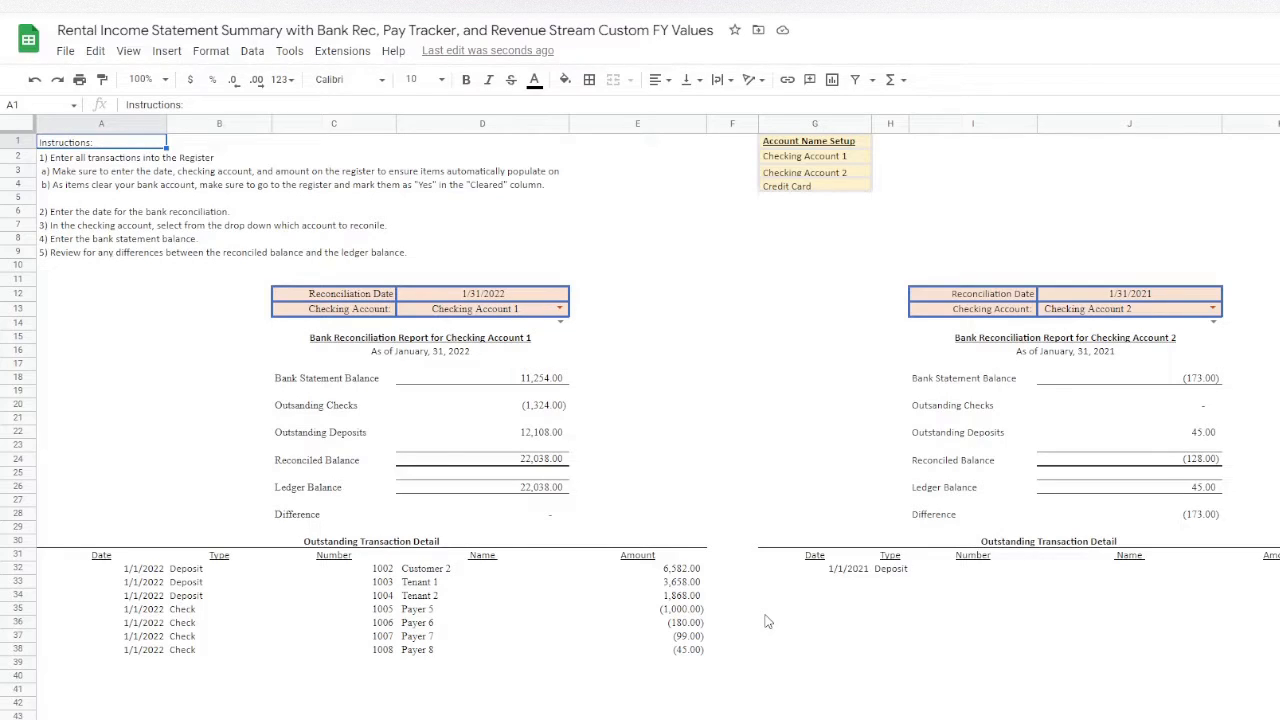
pyautogui.hotkey('ctrl', 'shift', 'pagedown')
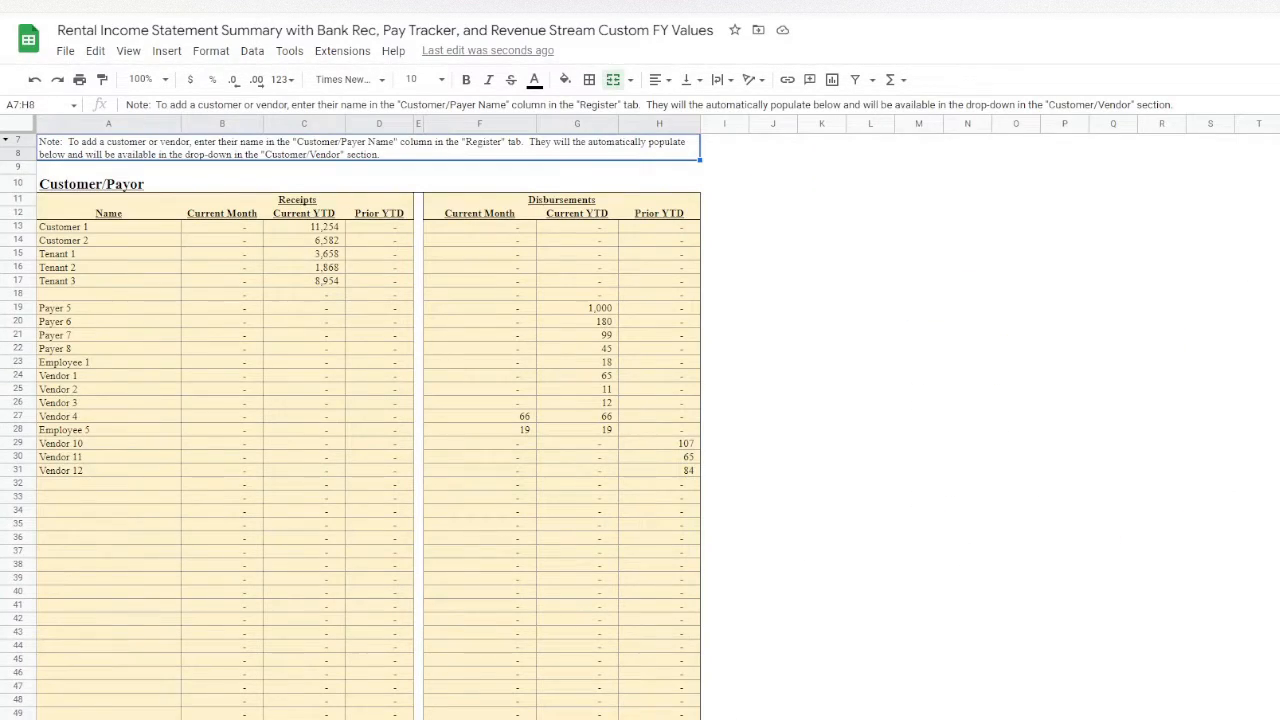
# - Review the revenue stream report's occupancy, expense and net income rows
pyautogui.hotkey('ctrl', 'shift', 'pagedown')
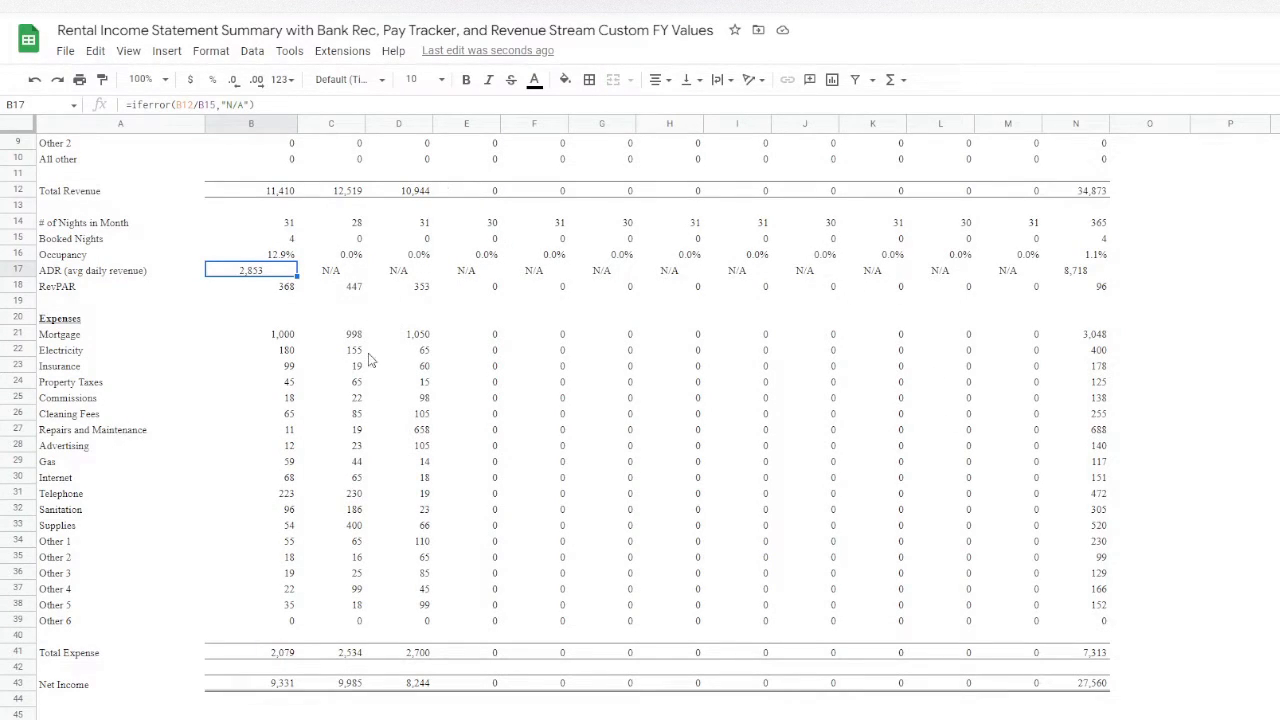
pyautogui.scroll(3, 252, 658)
pyautogui.hotkey('ctrl', 'shift', 'pagedown')
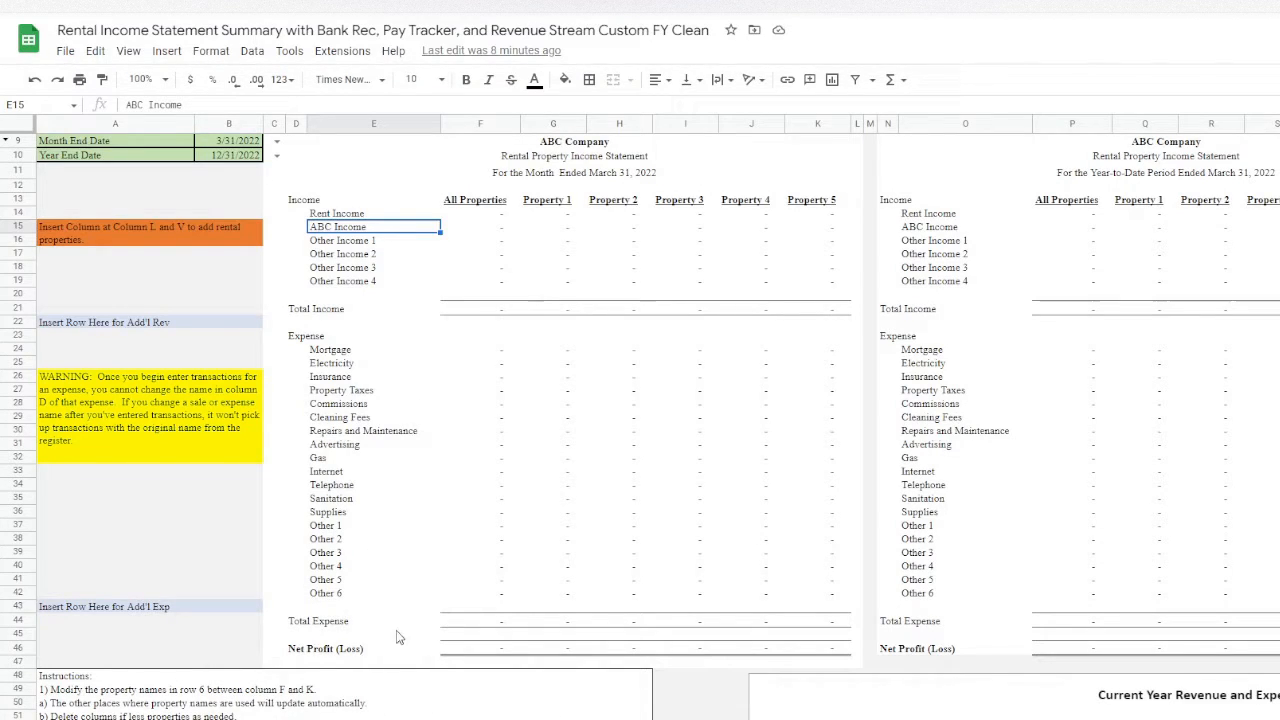
# - Look over the blank income statement and empty register in the Clean copy of the workbook
pyautogui.click(390, 719)
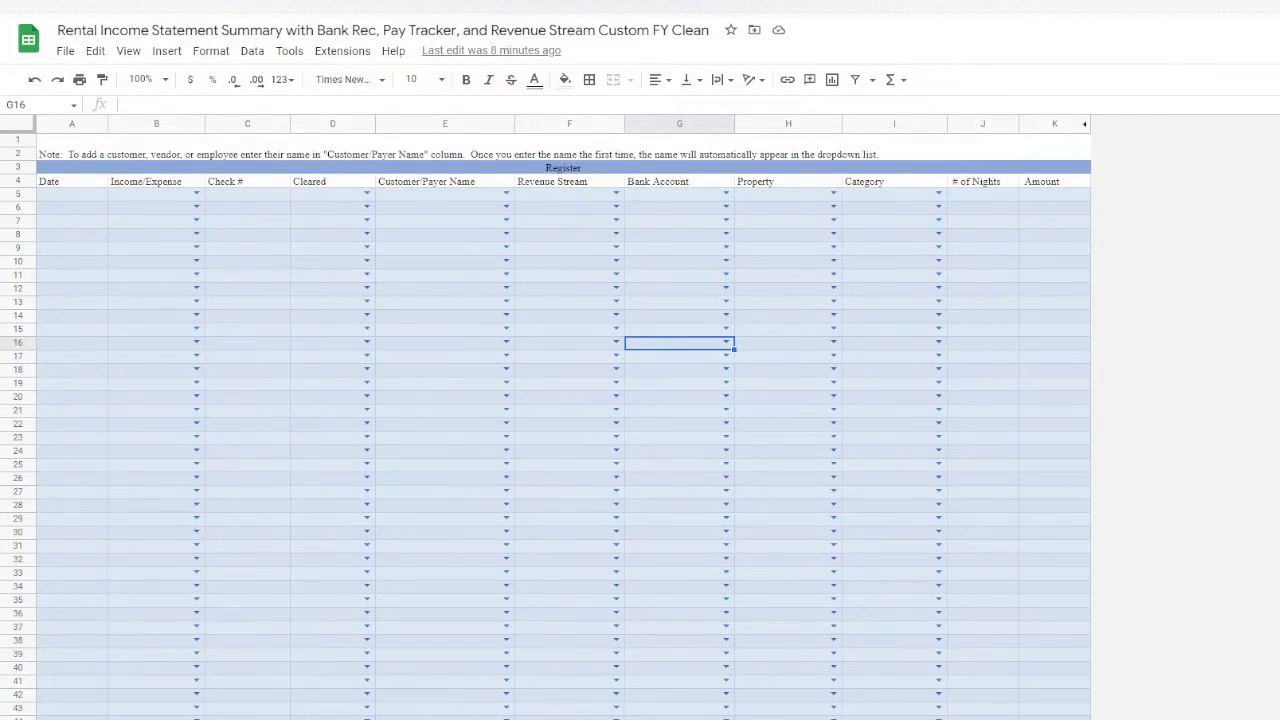
pyautogui.click(220, 719)
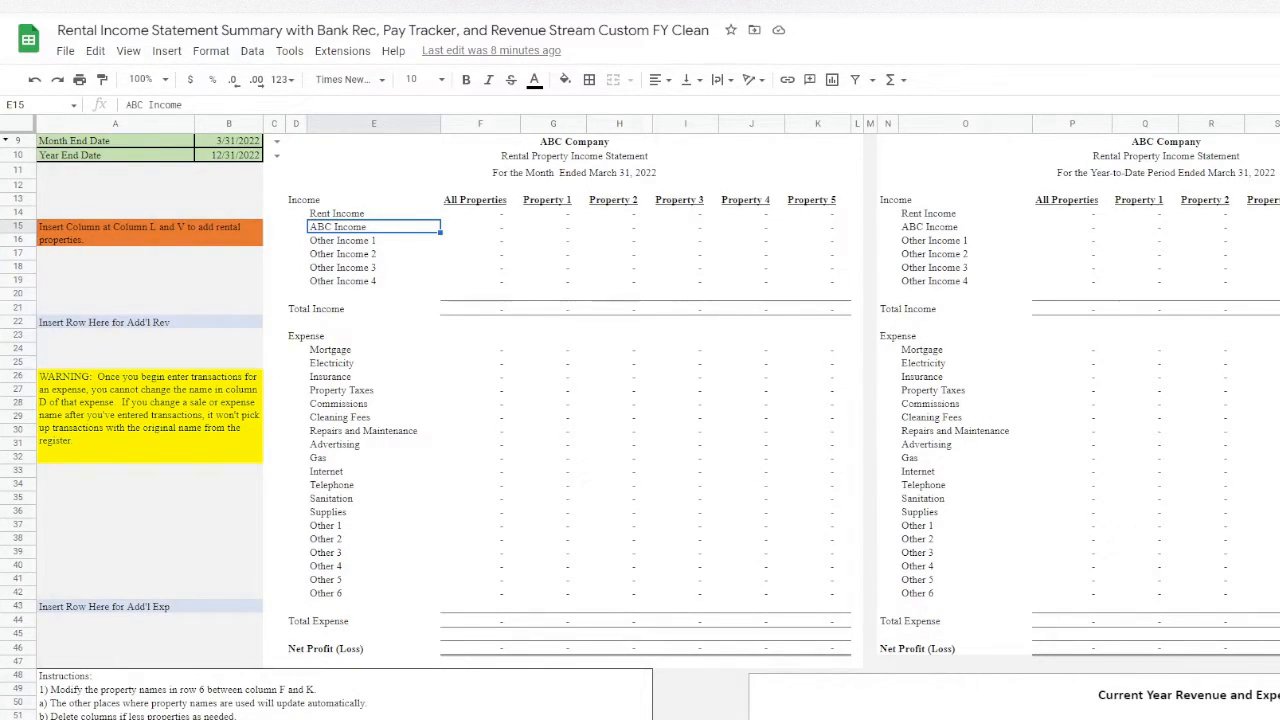
pyautogui.click(375, 719)
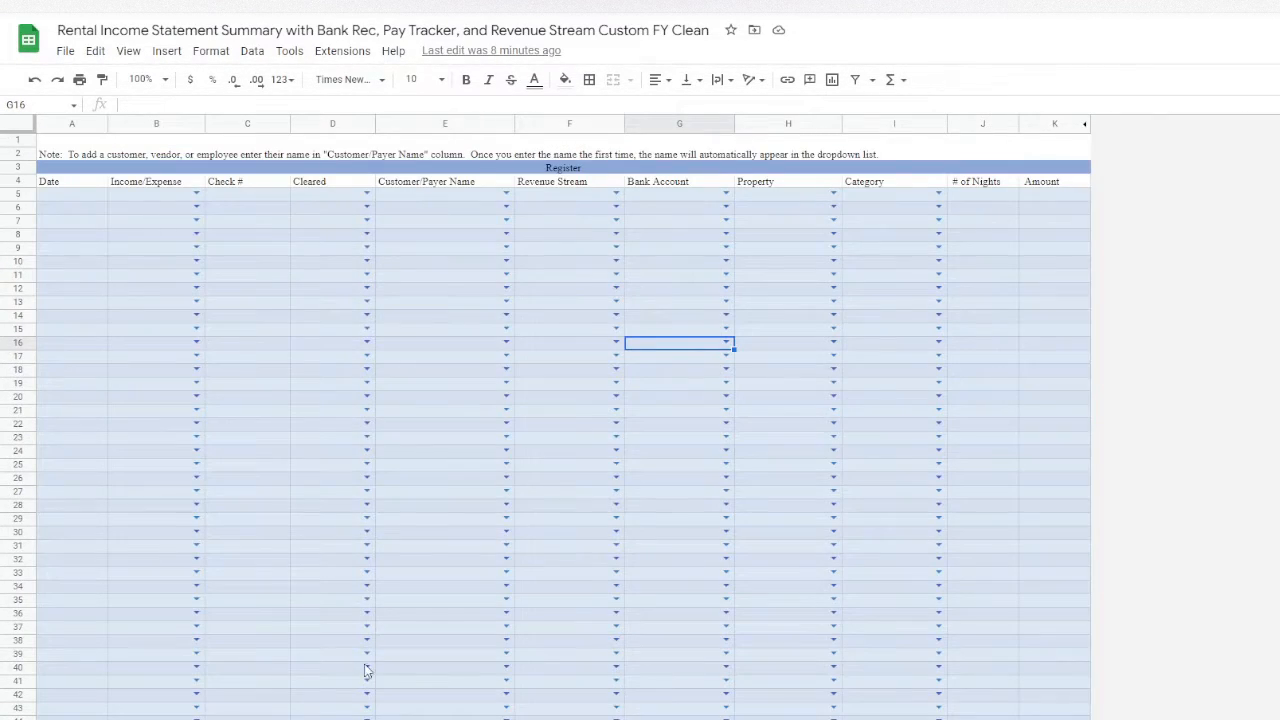
# - Start the register's first transaction with date 3/31/2022, Income/Expense Deposit and Check # 1000, leaving Cleared blank
pyautogui.click(81, 200)
pyautogui.write('3/31/2022')
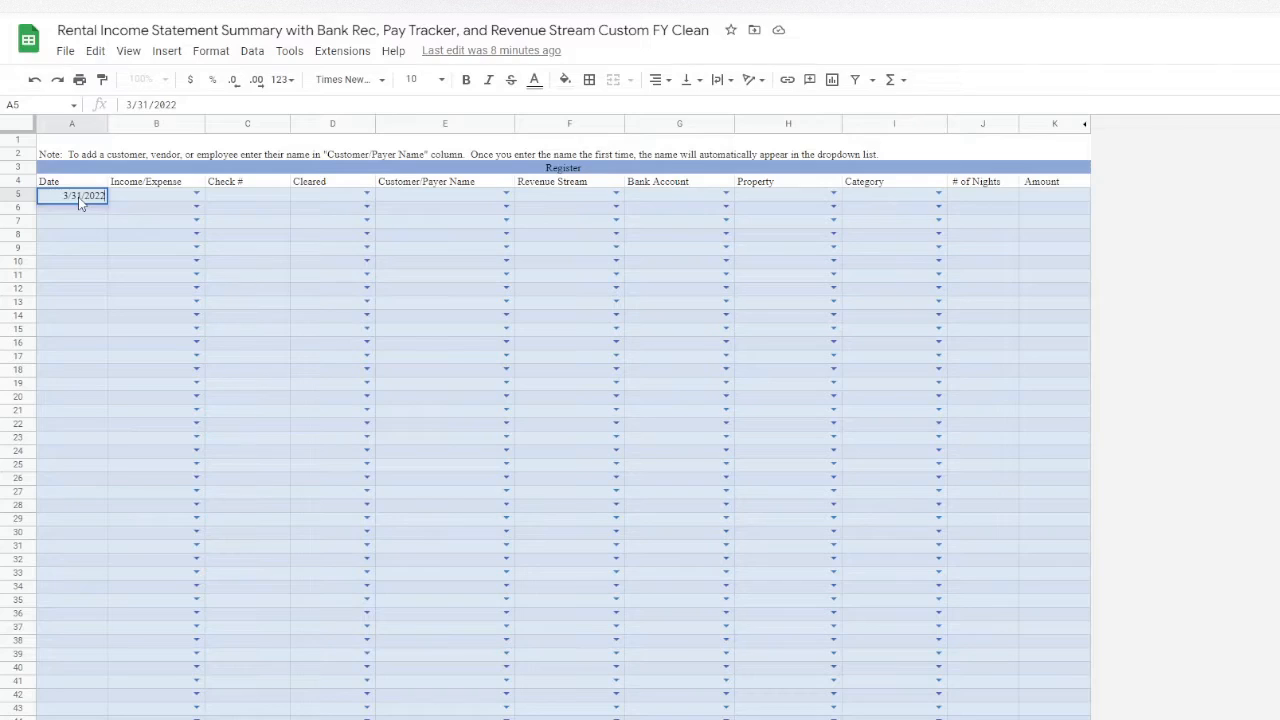
pyautogui.press('Tab')
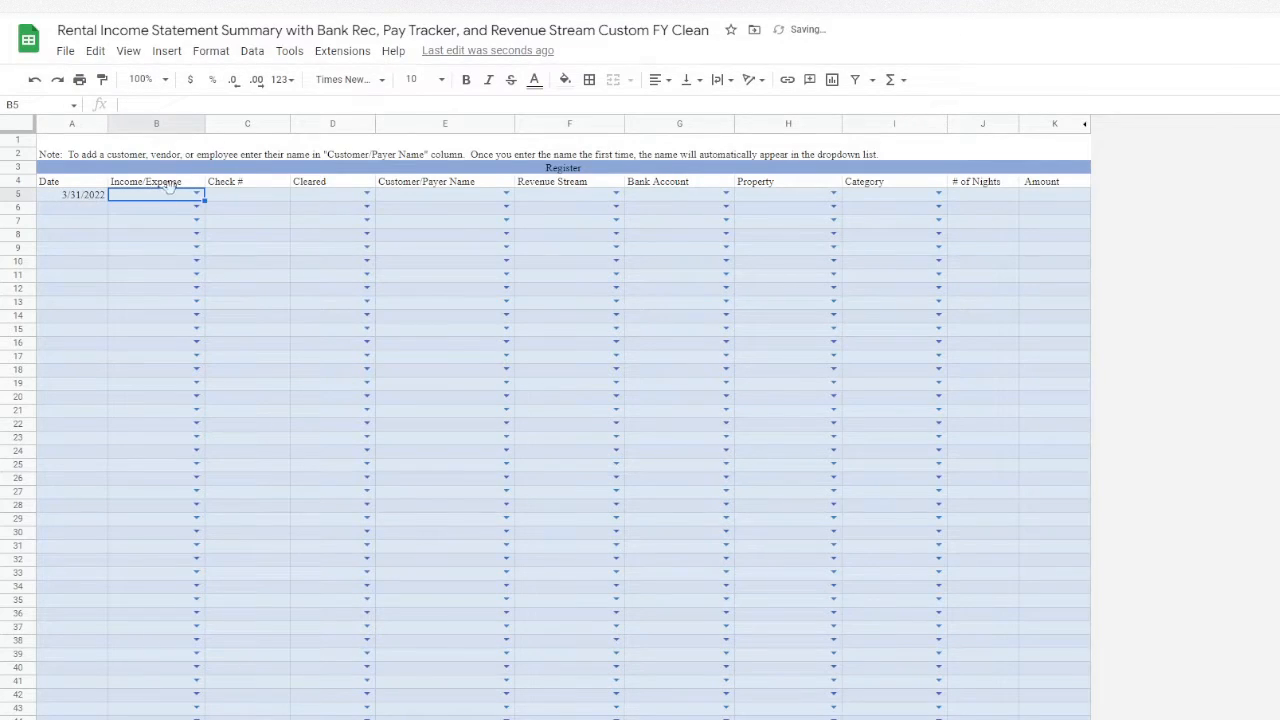
pyautogui.click(196, 196)
pyautogui.click(178, 222)
pyautogui.press('Tab')
pyautogui.write('1000')
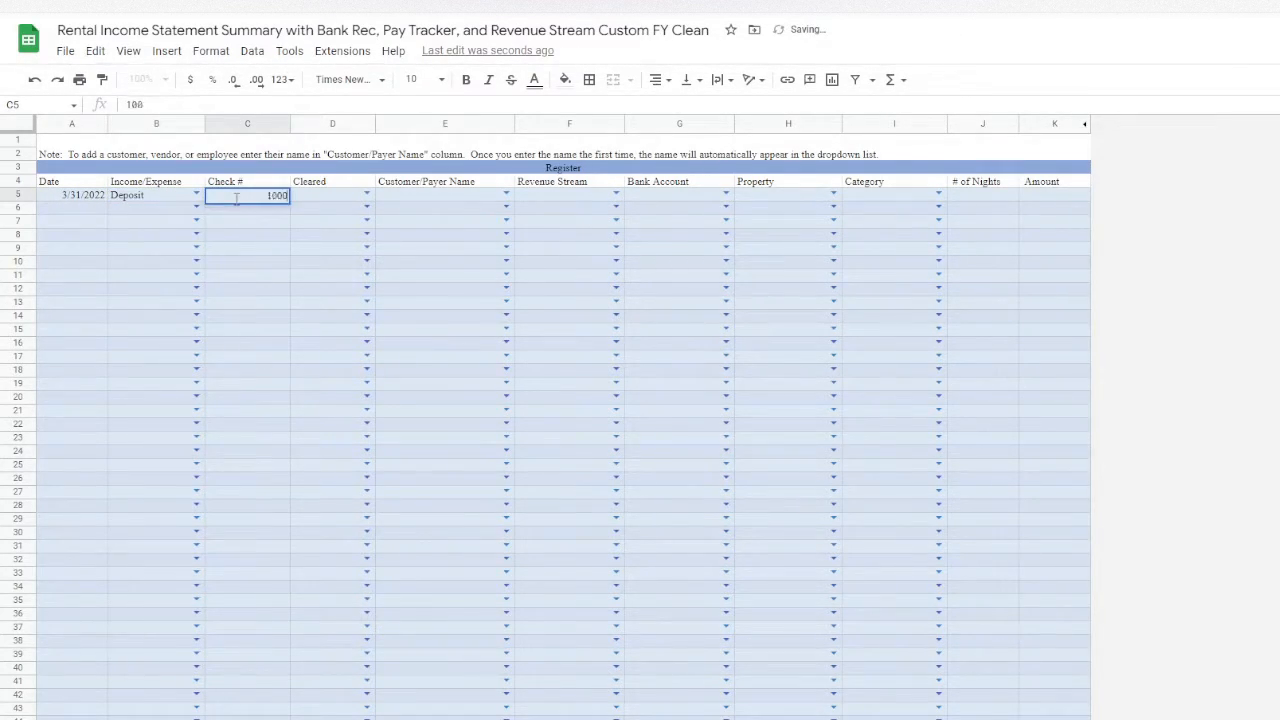
pyautogui.press('Tab')
pyautogui.press('Tab')
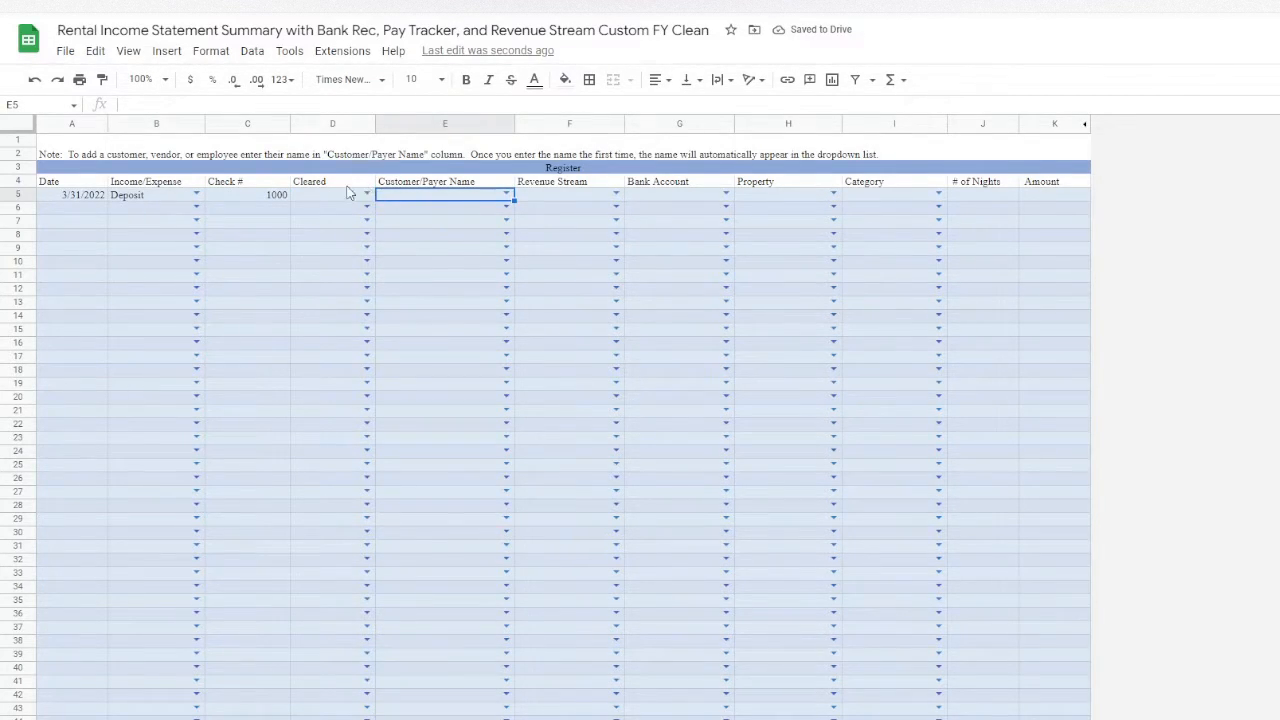
# - Set the first transaction's Customer/Payer Name to Customer 1, Revenue Stream to AirBnb and Bank Account to Checking Account 1
pyautogui.write('Customer 1')
pyautogui.press('Tab')
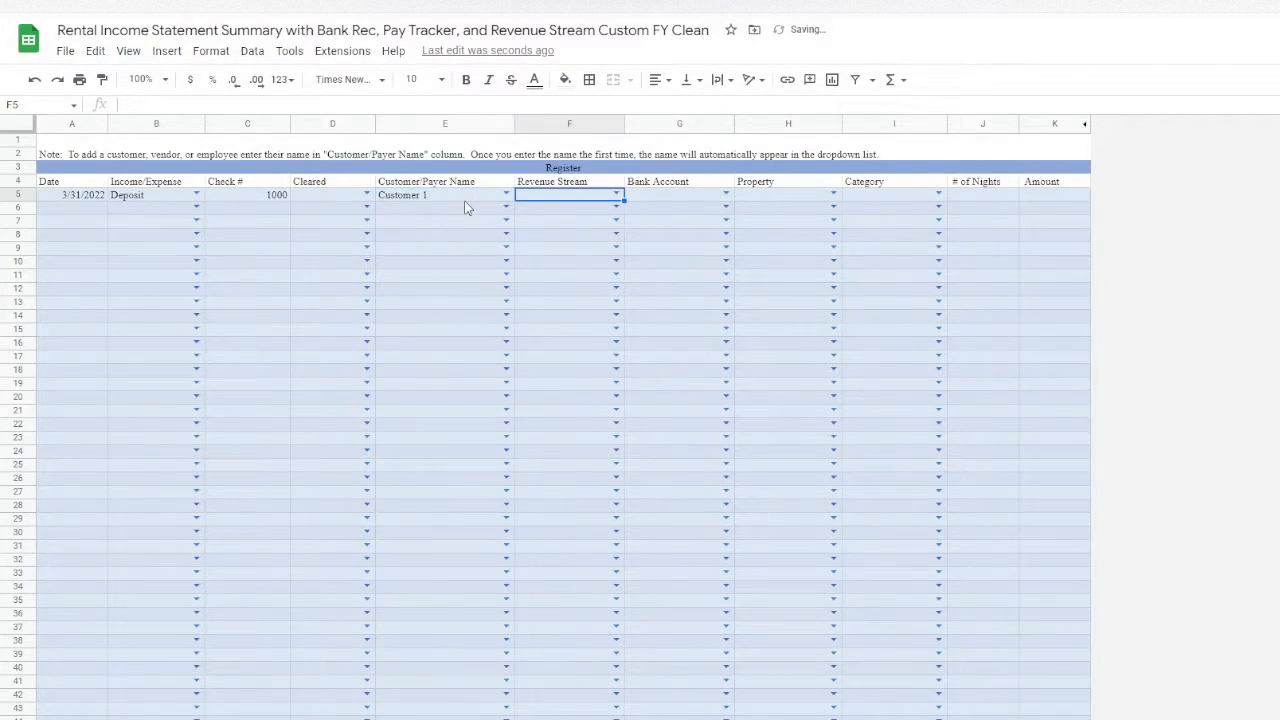
pyautogui.click(617, 194)
pyautogui.click(589, 218)
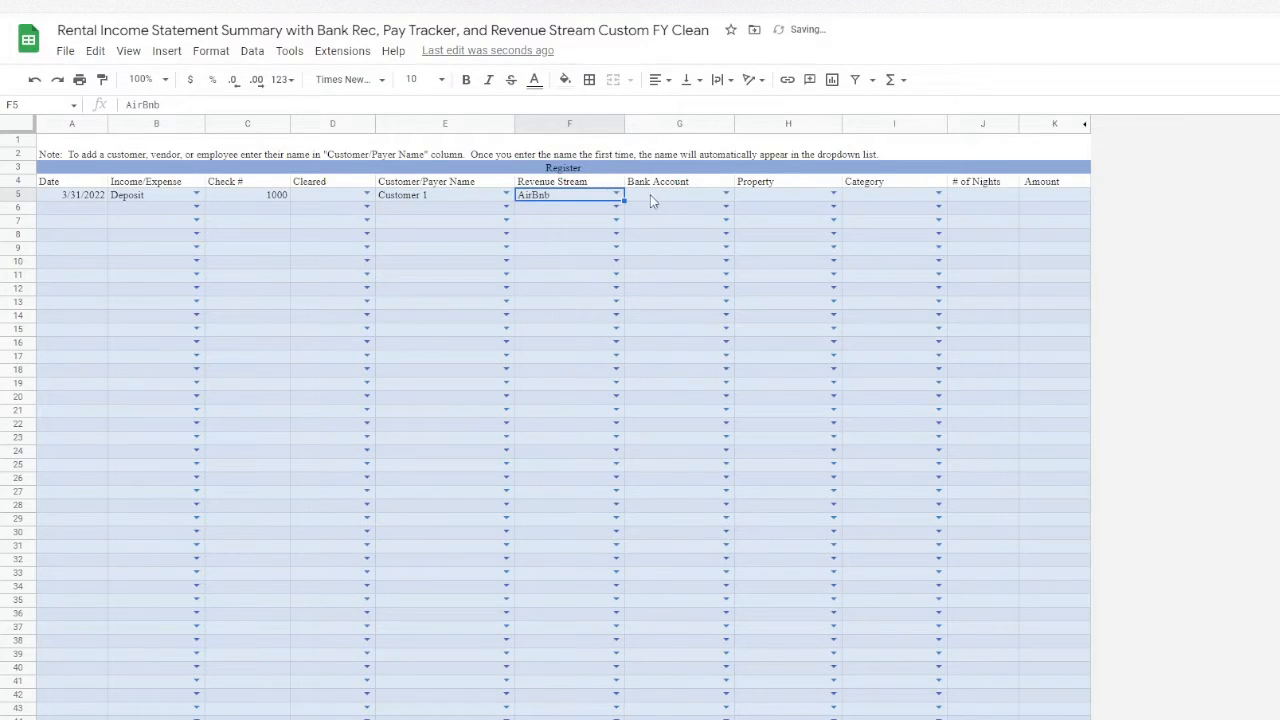
pyautogui.click(727, 195)
pyautogui.click(697, 219)
# - Complete the first transaction with Property 1, category Rent Income, 3 nights and an amount of 300
pyautogui.click(776, 199)
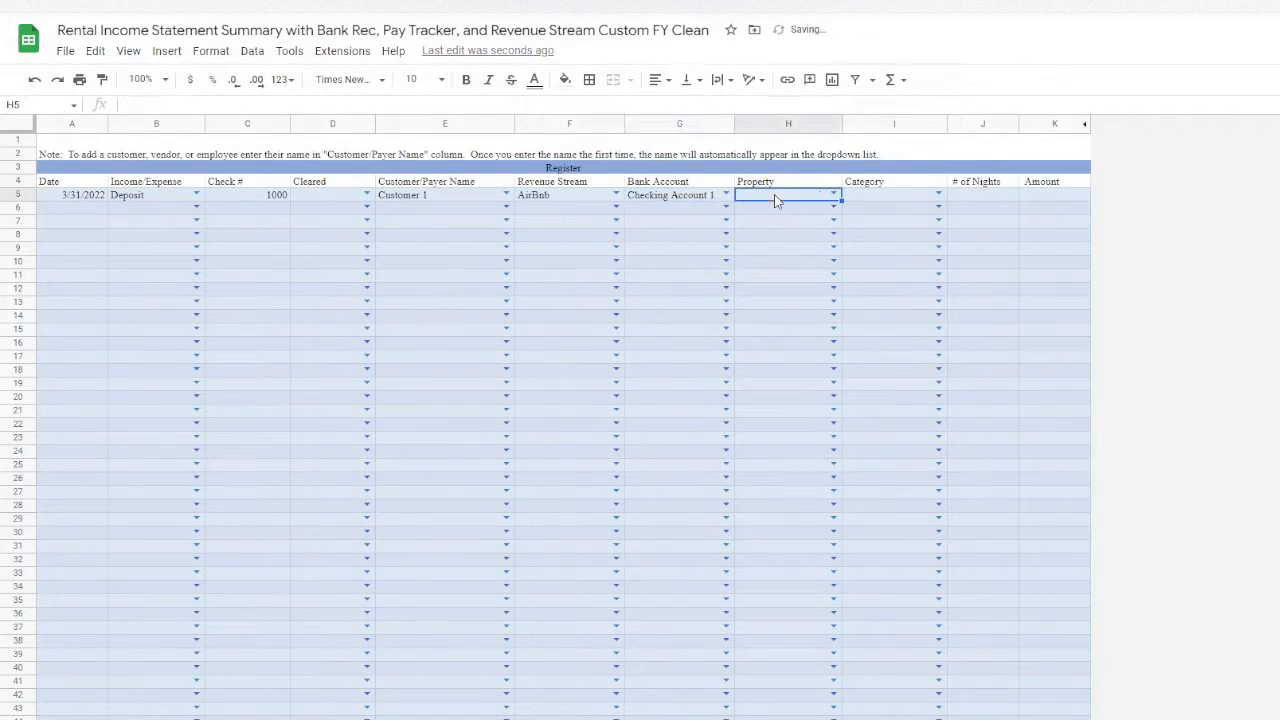
pyautogui.click(826, 196)
pyautogui.click(808, 219)
pyautogui.click(938, 195)
pyautogui.click(908, 216)
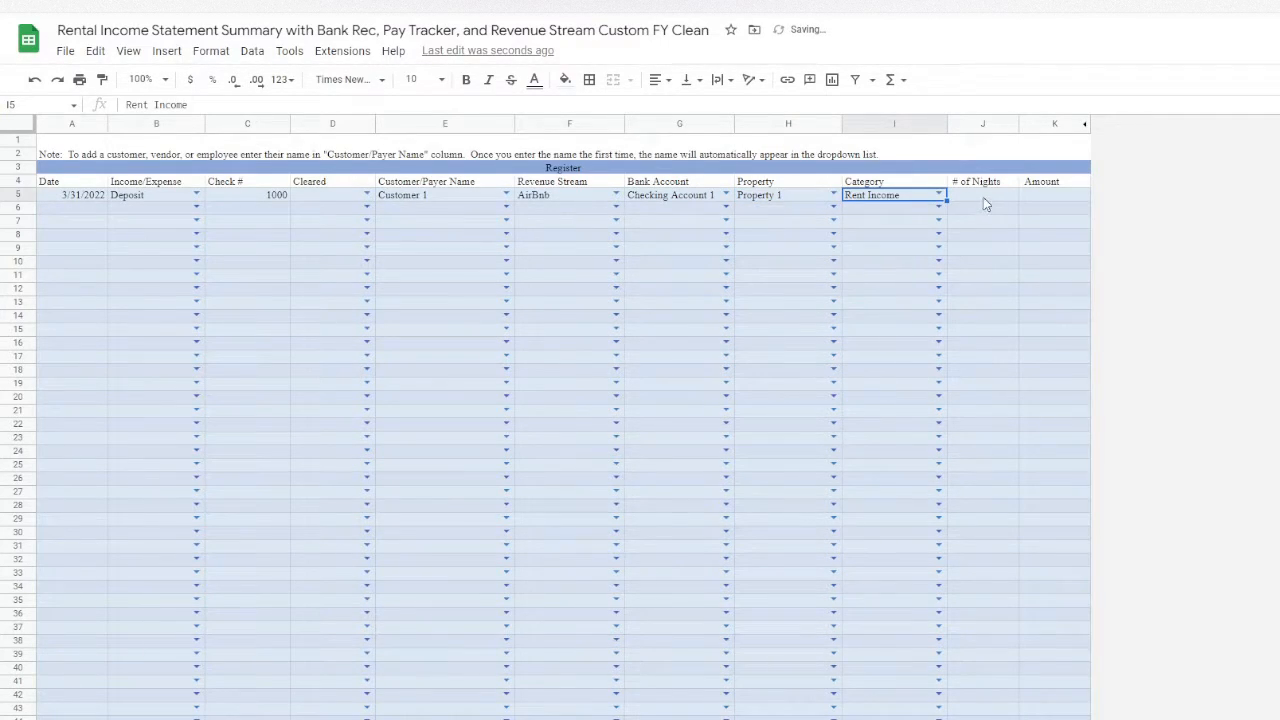
pyautogui.click(983, 197)
pyautogui.write('3')
pyautogui.press('Tab')
pyautogui.write('300')
pyautogui.press('Return')
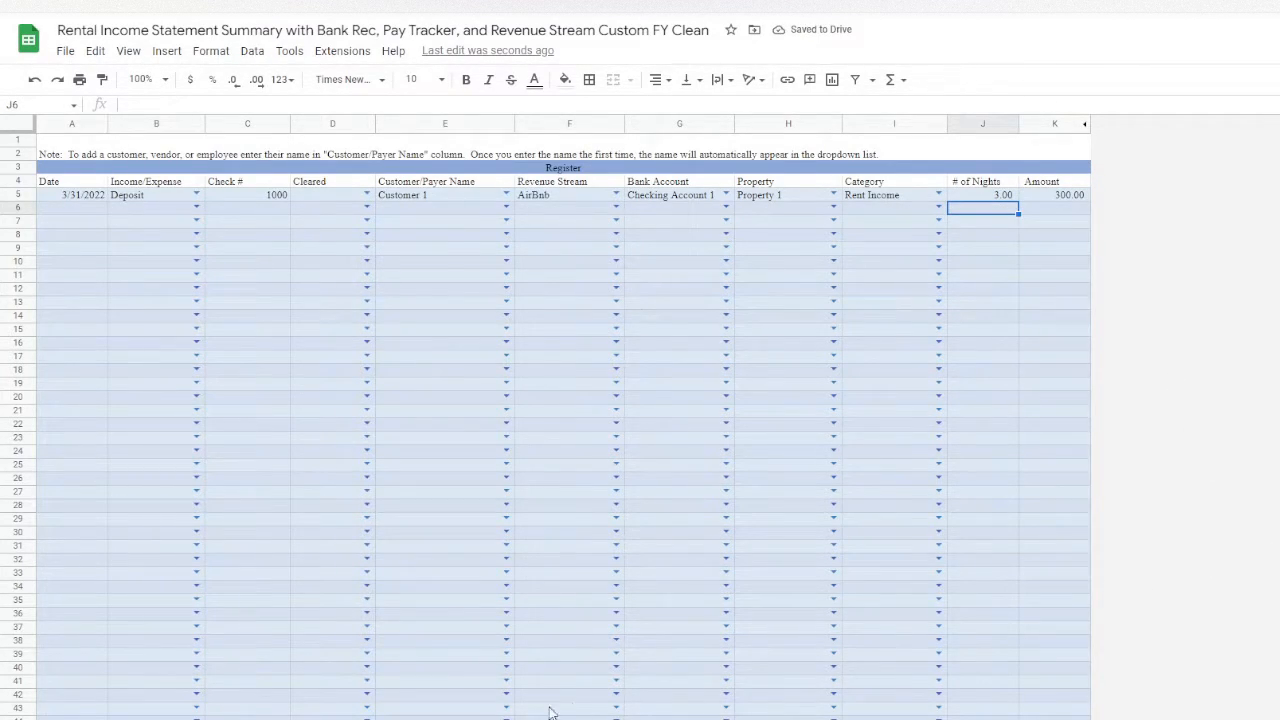
# - Check the new deposit on the income statement and in the Current Year Summary tables and charts
pyautogui.click(225, 718)
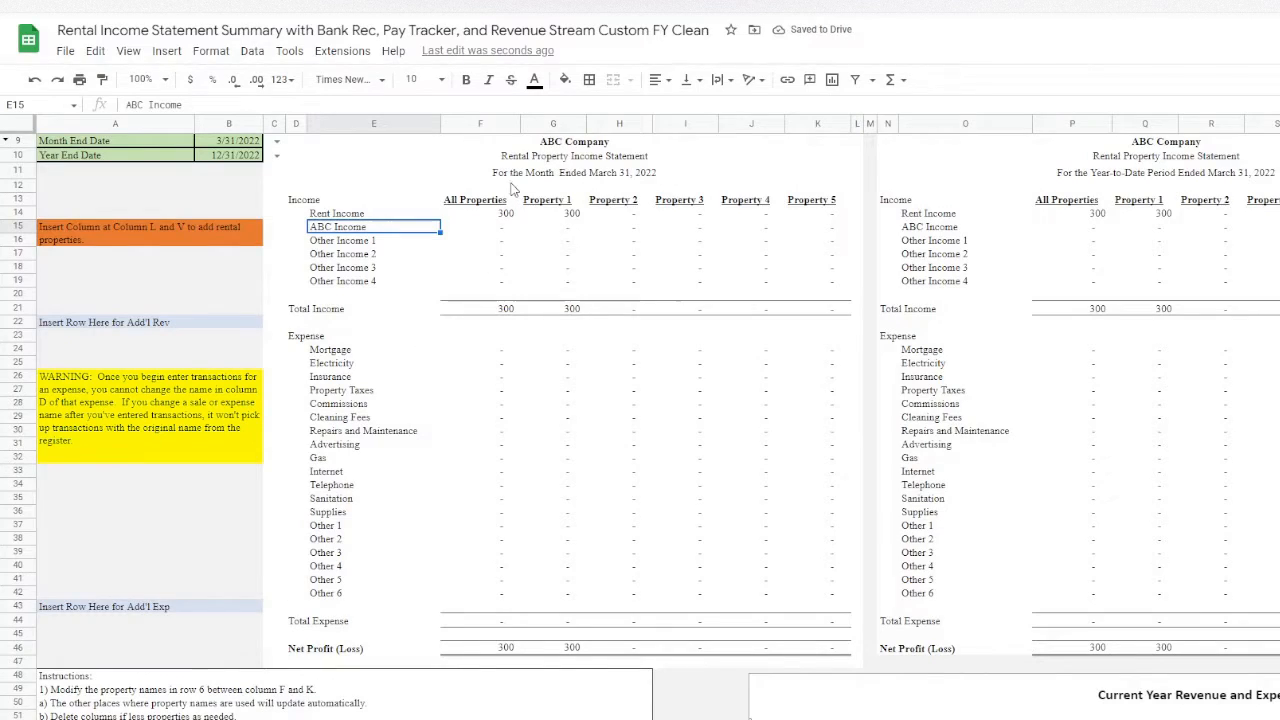
pyautogui.click(265, 718)
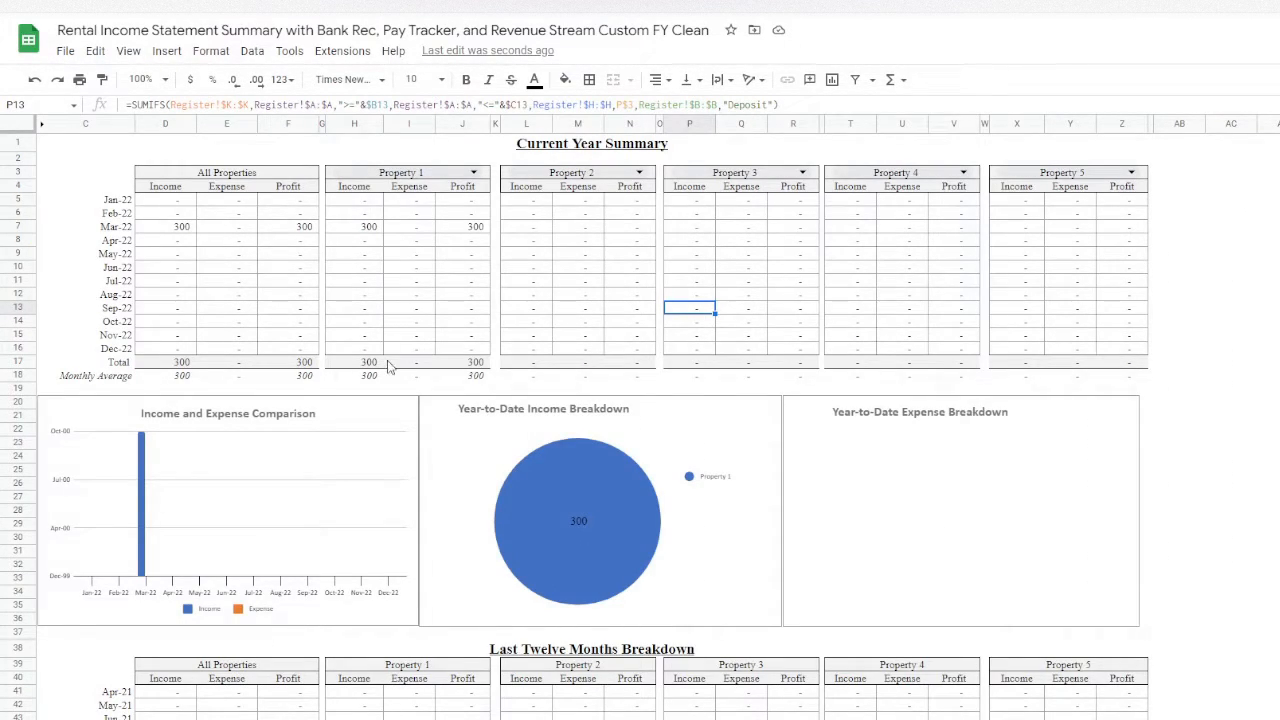
pyautogui.scroll(-1, 393, 374)
pyautogui.scroll(-5, 393, 374)
pyautogui.scroll(6, 395, 374)
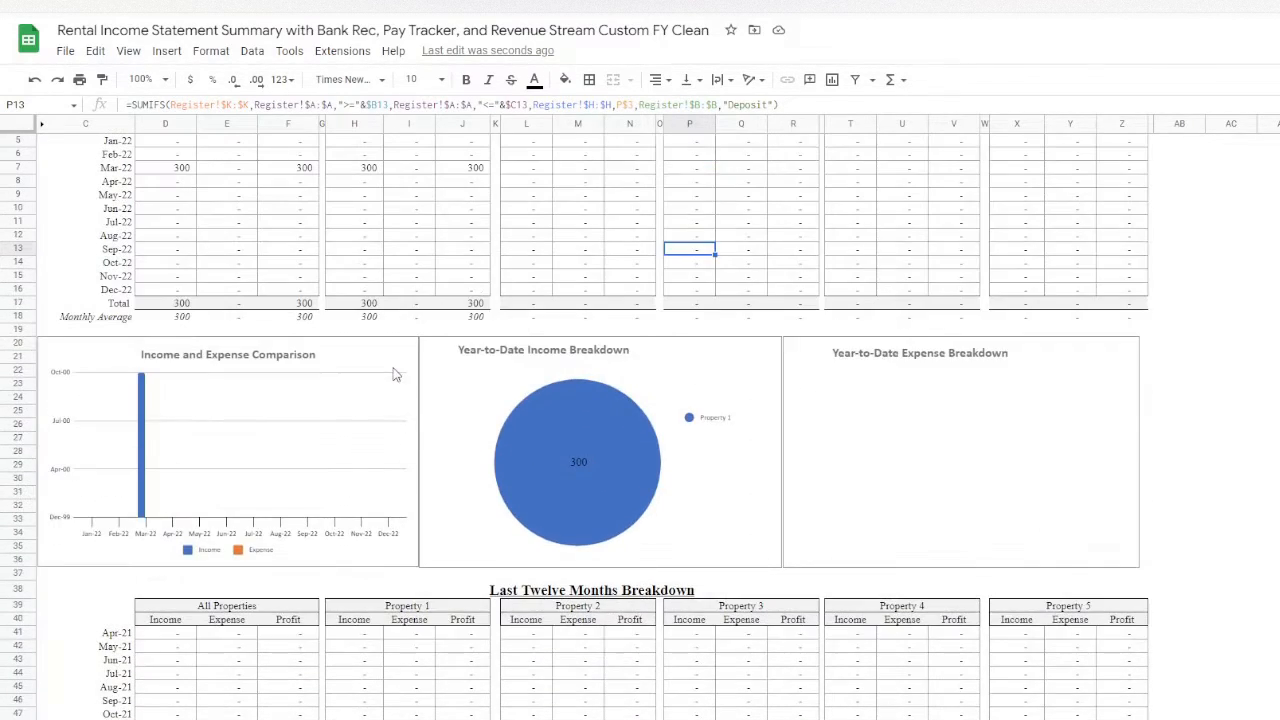
# - Inspect the March AirBnb figure in the revenue stream report and the Customer/Payer Name choices in the register's second row
pyautogui.click(330, 718)
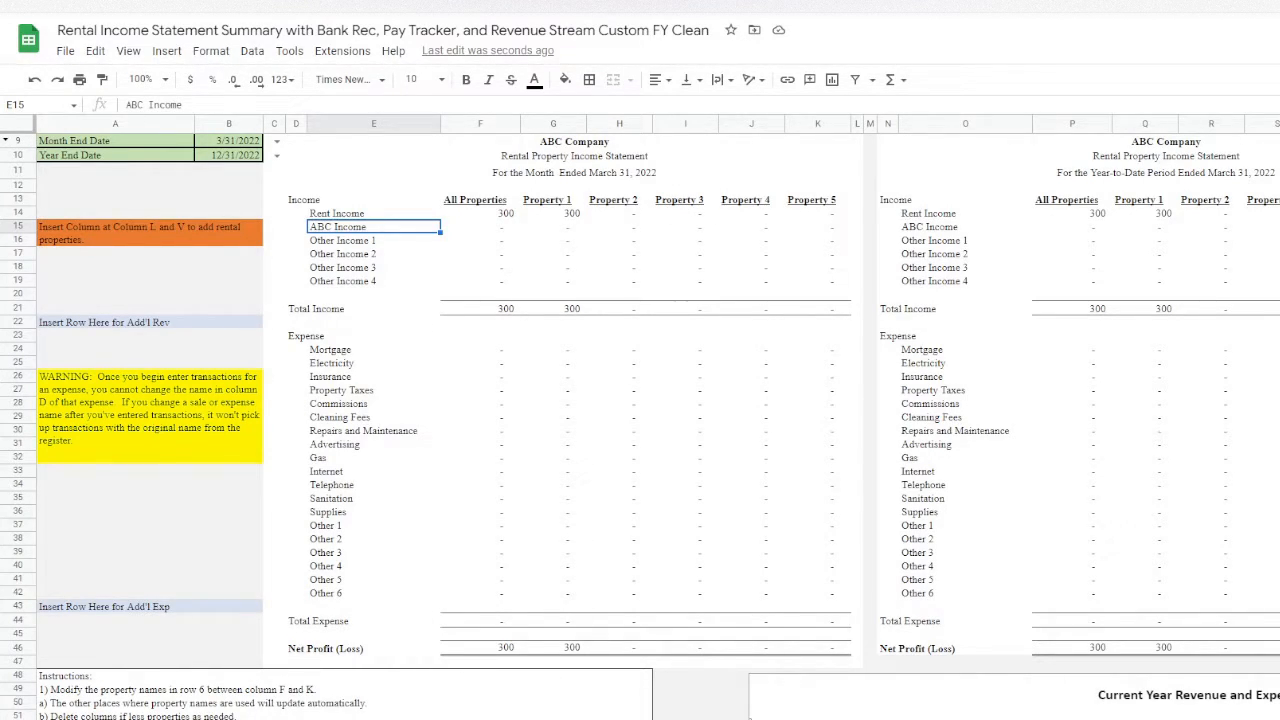
pyautogui.click(527, 718)
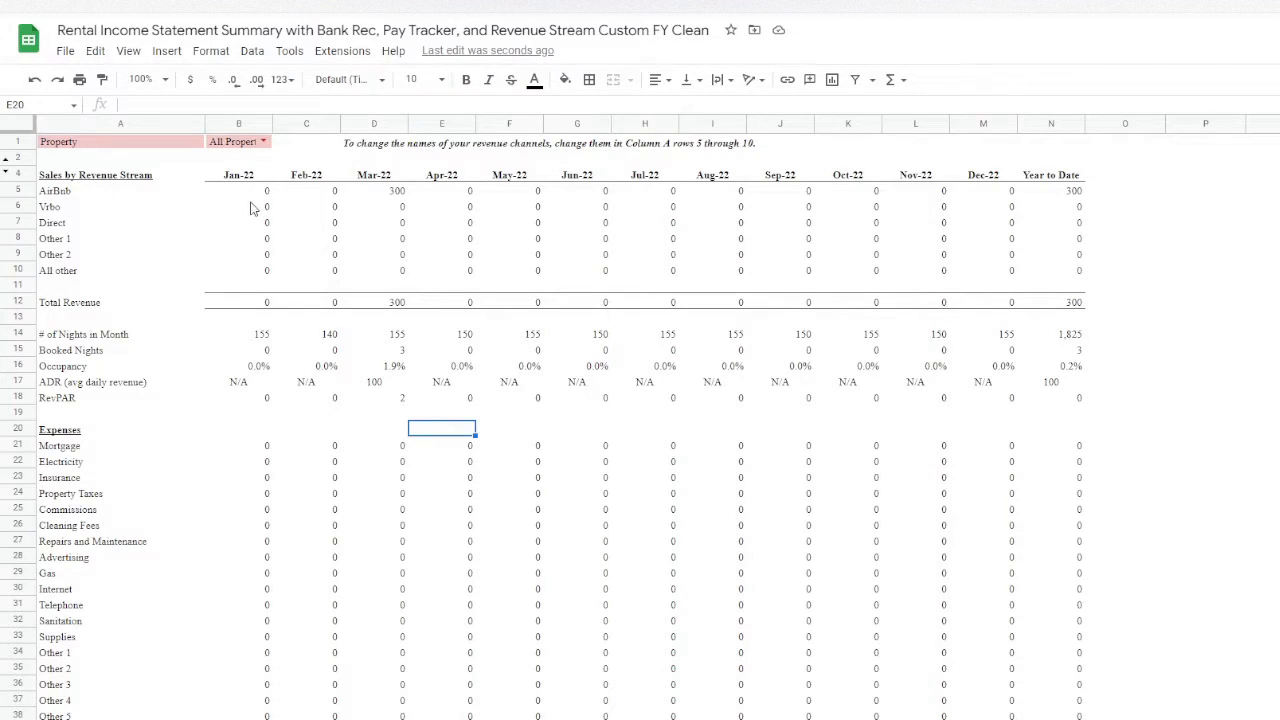
pyautogui.click(386, 192)
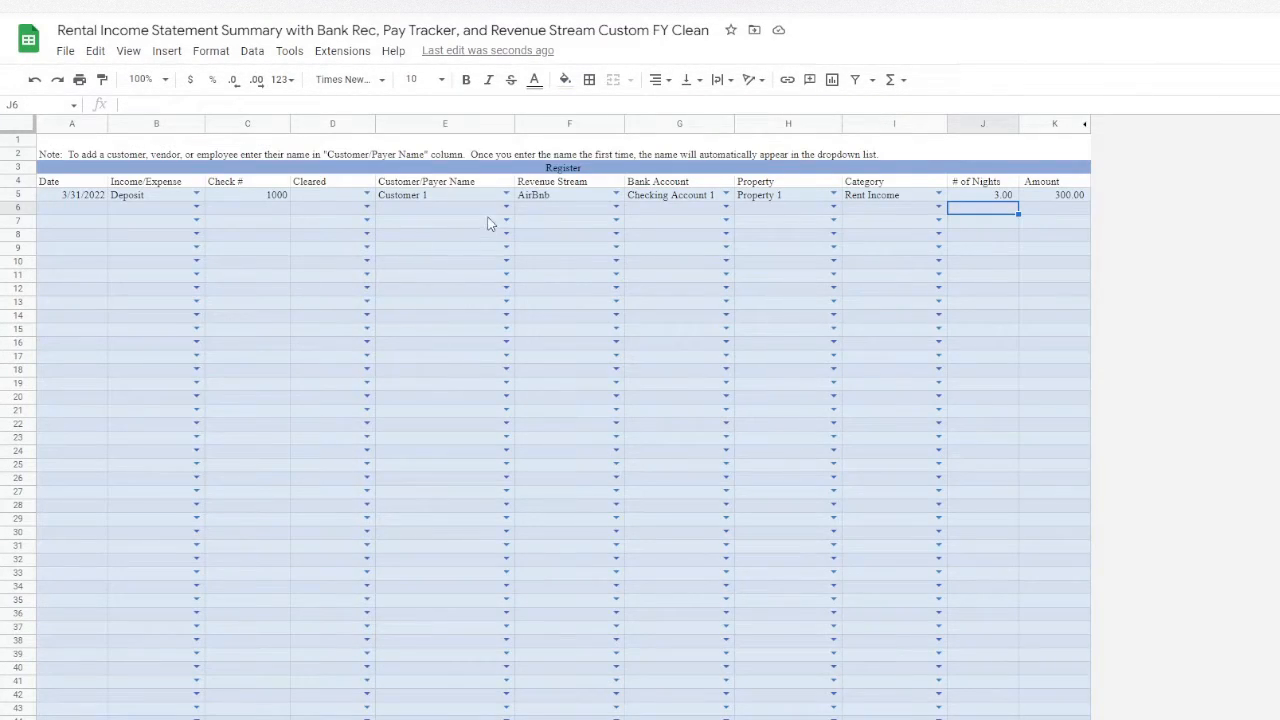
pyautogui.click(506, 208)
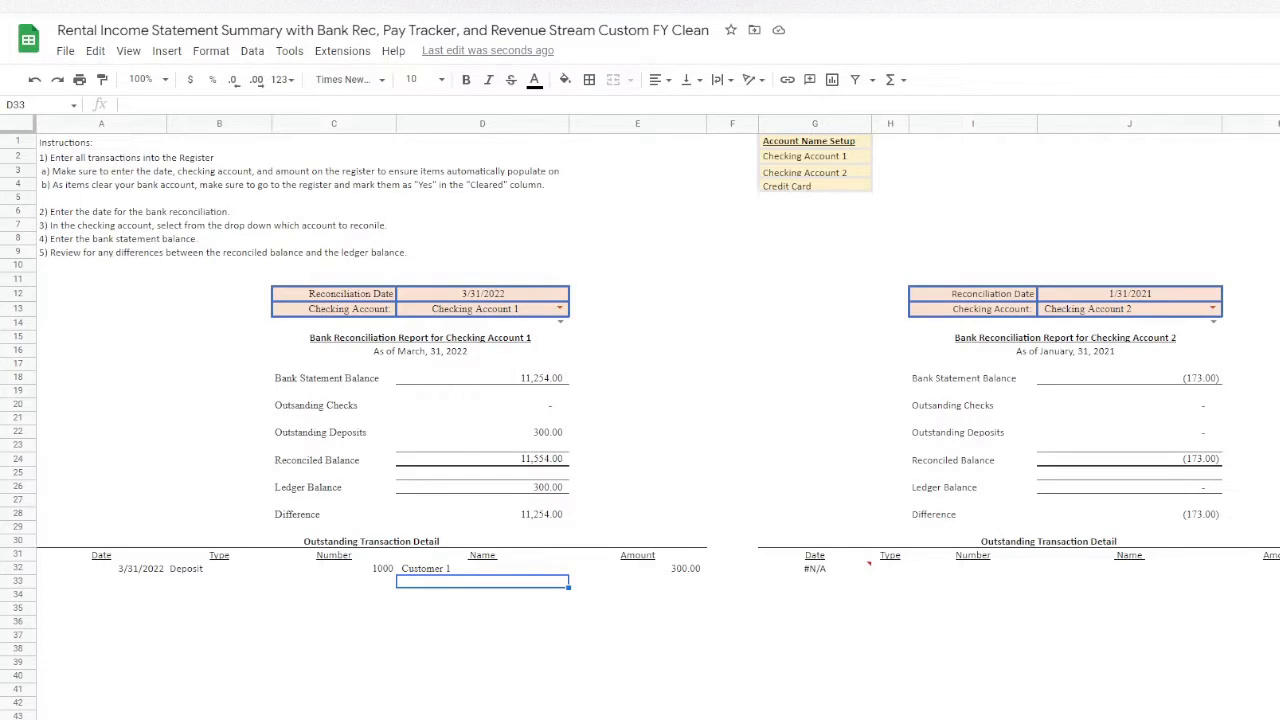
# - Mark the deposit's Cleared field as Yes in the register and check the Checking Account 1 reconciliation
pyautogui.click(298, 718)
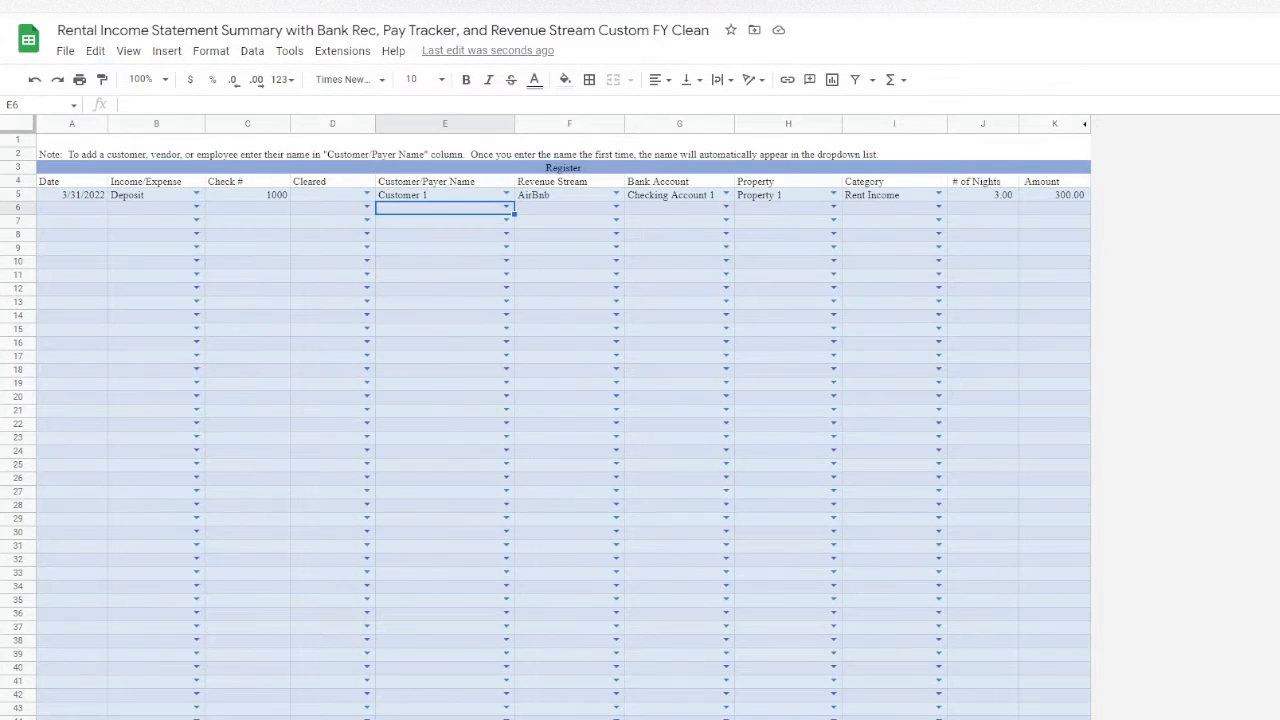
pyautogui.click(364, 197)
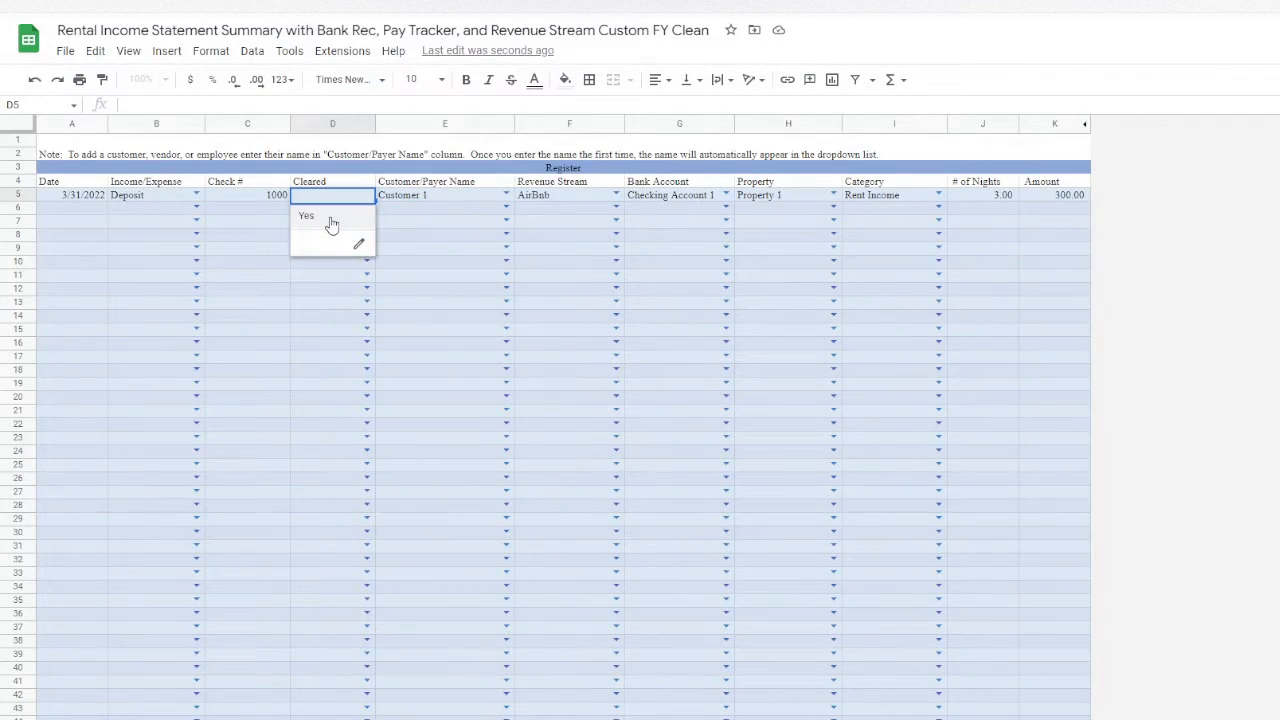
pyautogui.click(330, 218)
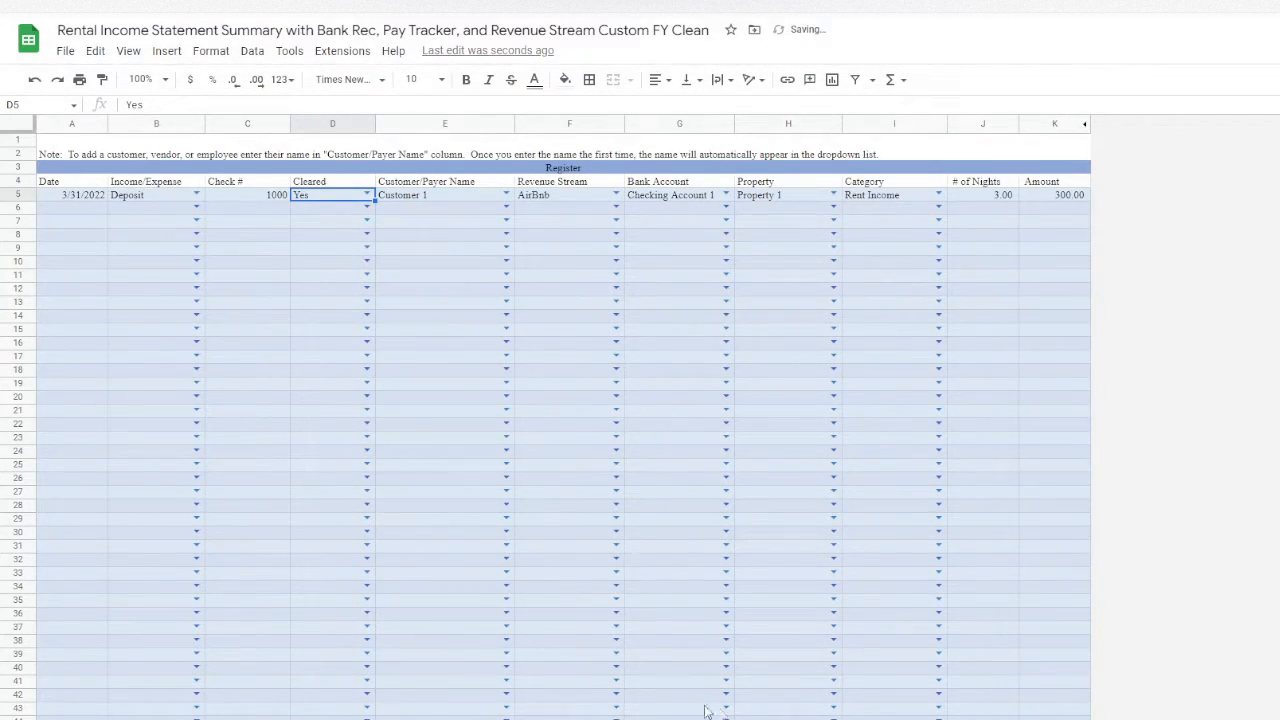
pyautogui.click(390, 718)
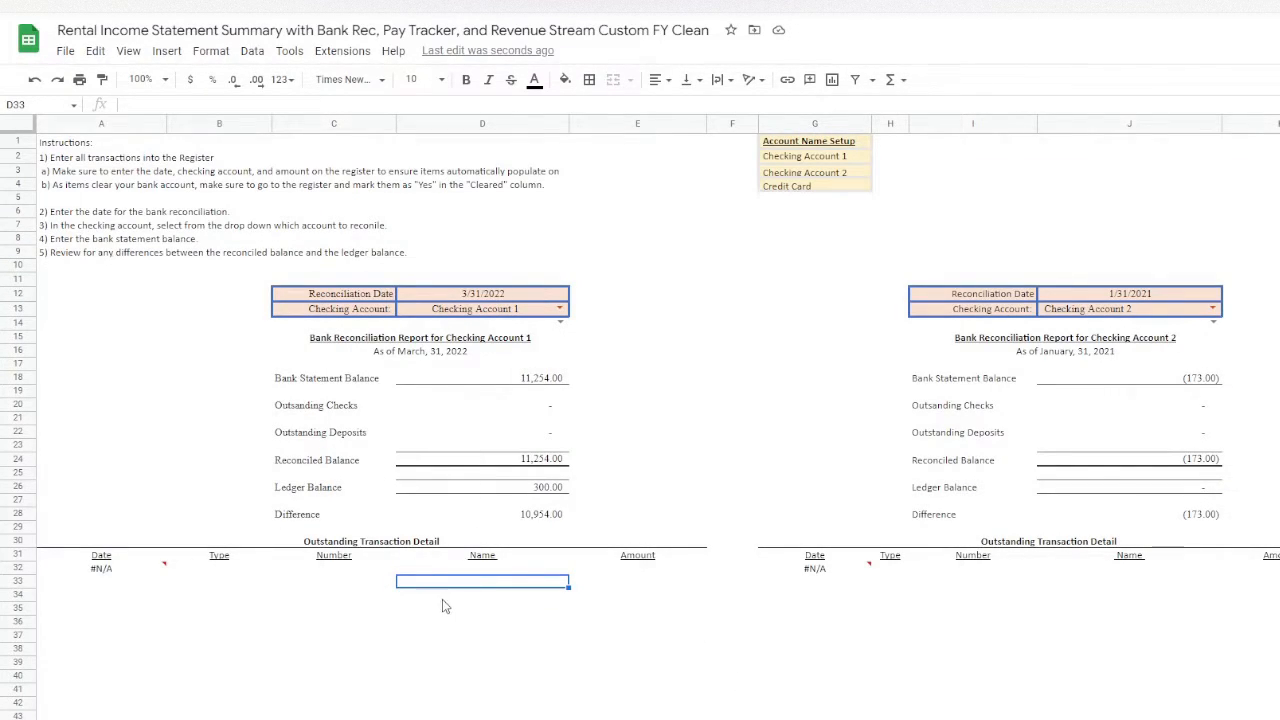
# - Start a second register transaction dated 3/31/2022 with Income/Expense set to Check
pyautogui.click(470, 718)
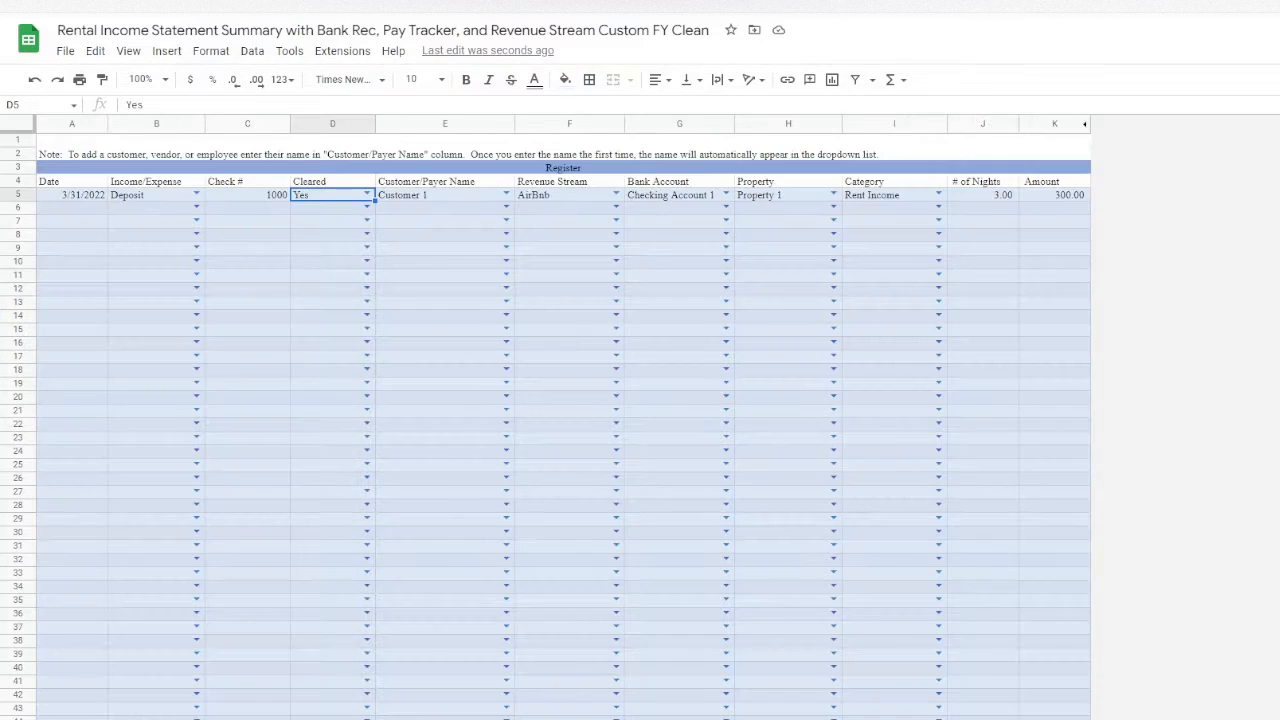
pyautogui.click(86, 208)
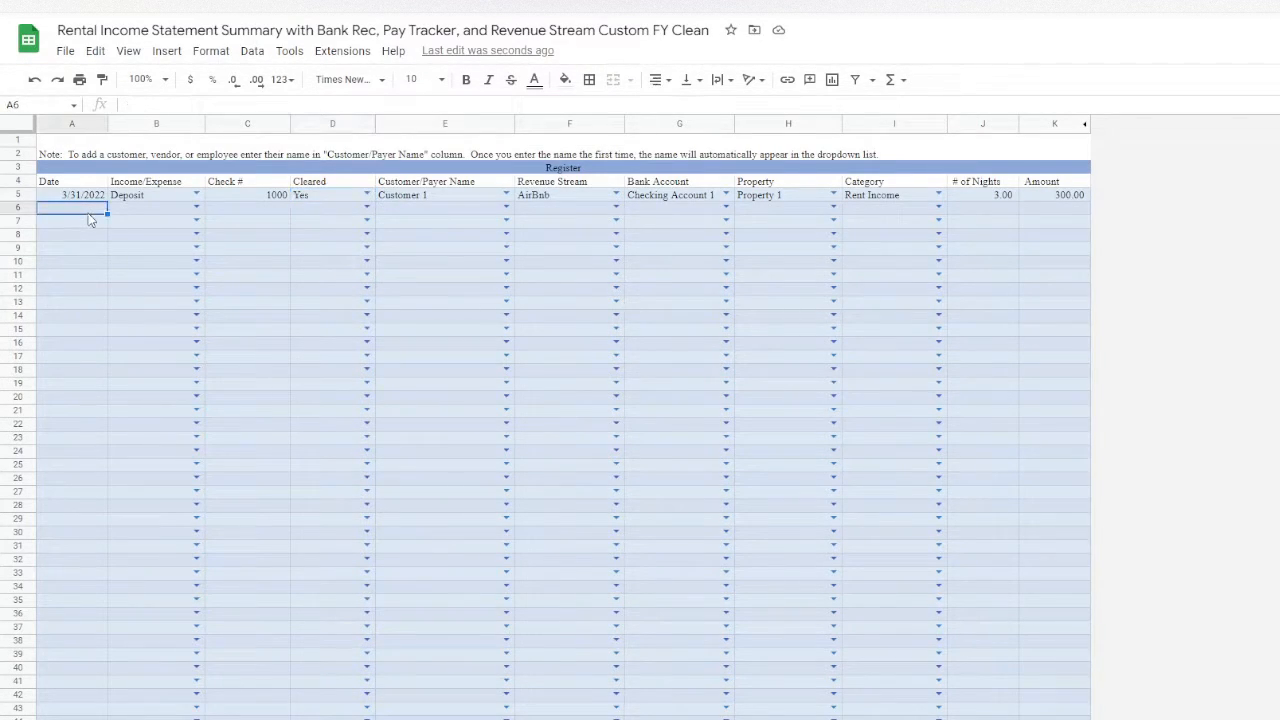
pyautogui.write('3/31/2022')
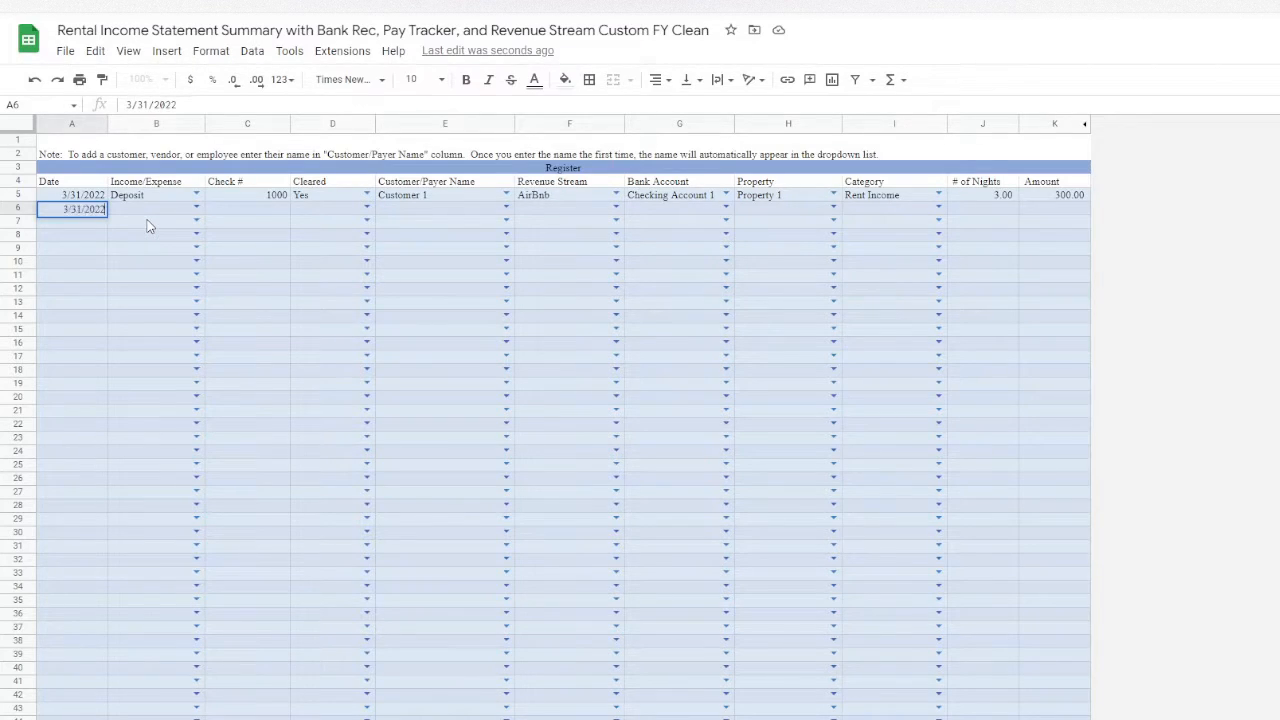
pyautogui.press('Tab')
pyautogui.click(196, 208)
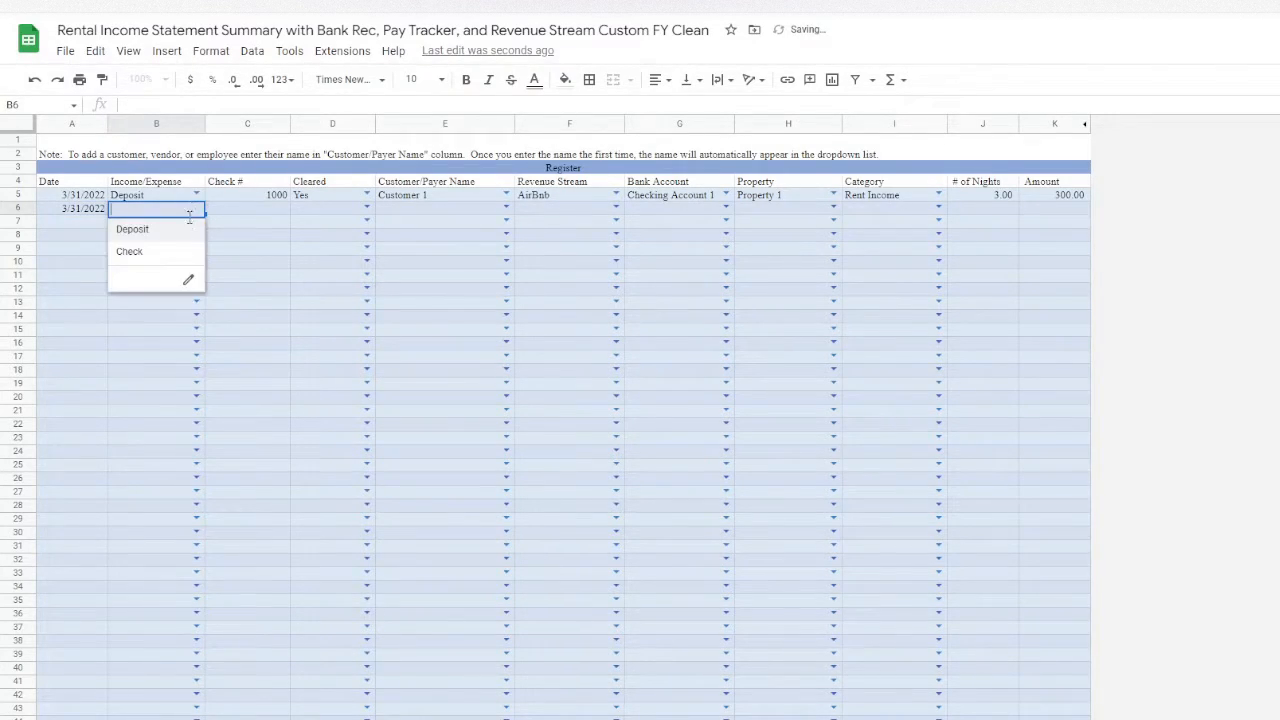
pyautogui.click(130, 252)
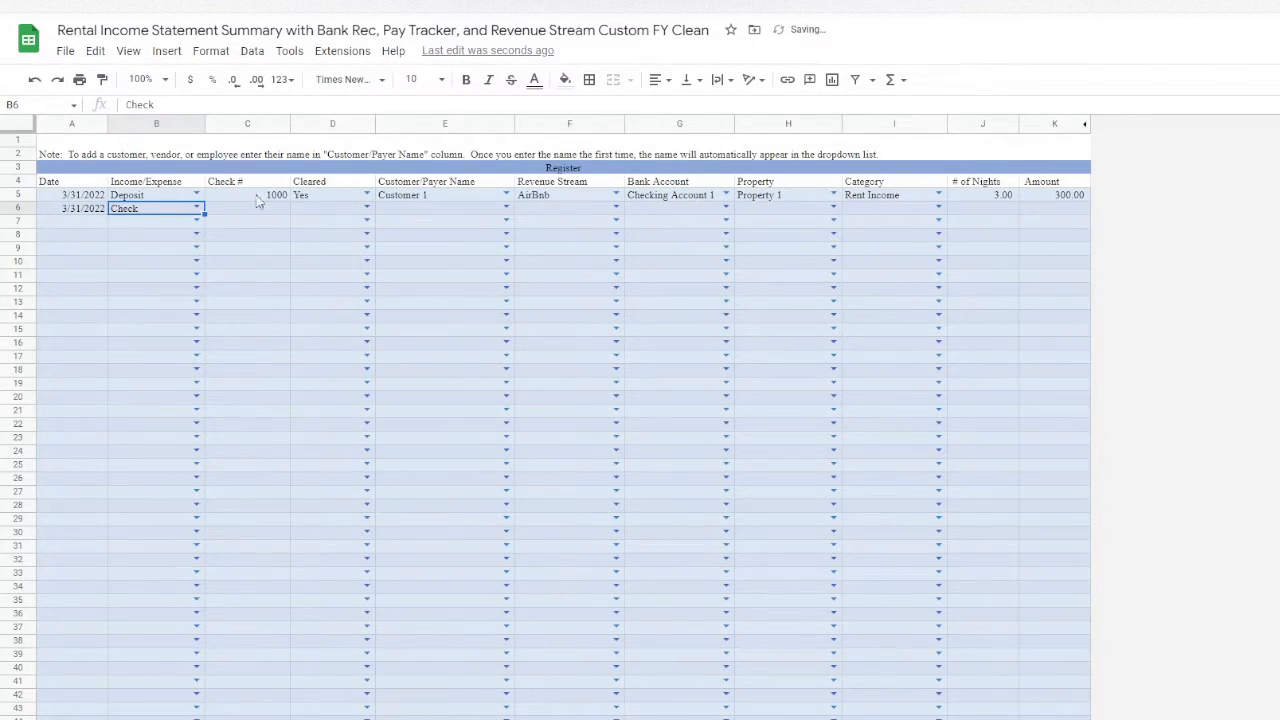
# - Set the second transaction's Check # to 2222 and its Customer/Payer Name to Vendor 1, leaving Cleared blank
pyautogui.click(345, 212)
pyautogui.click(255, 210)
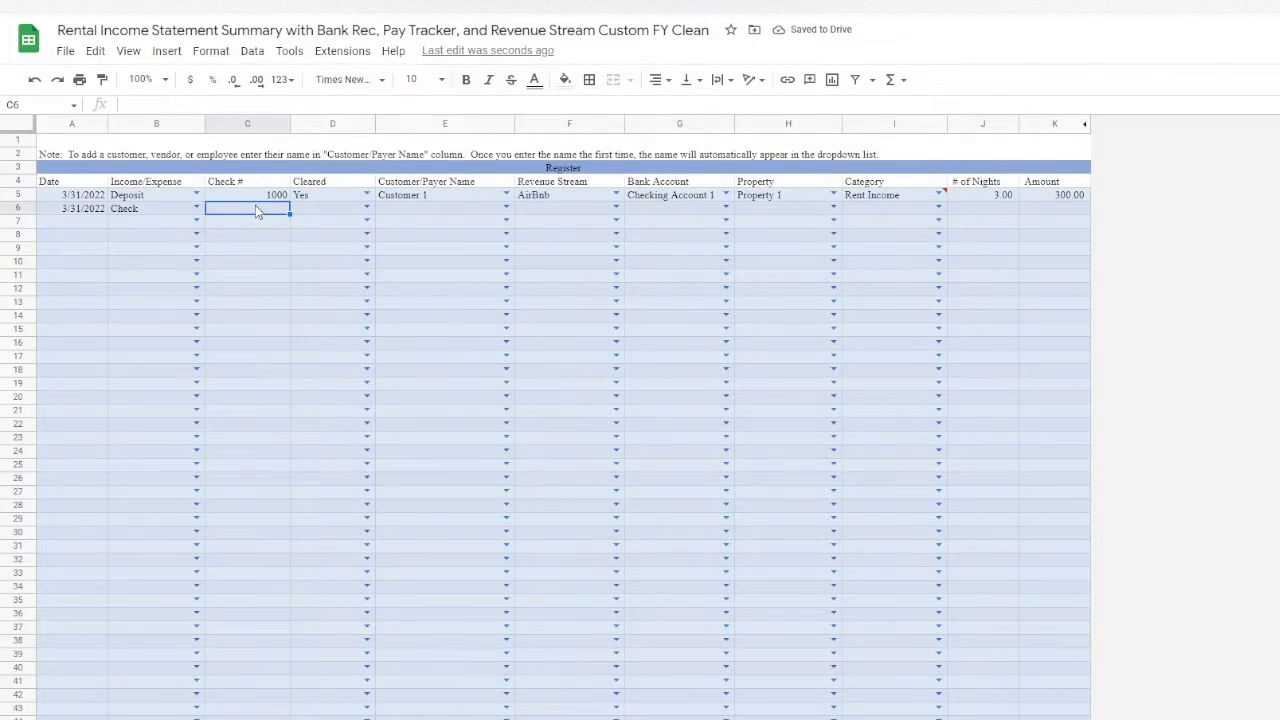
pyautogui.write('2222')
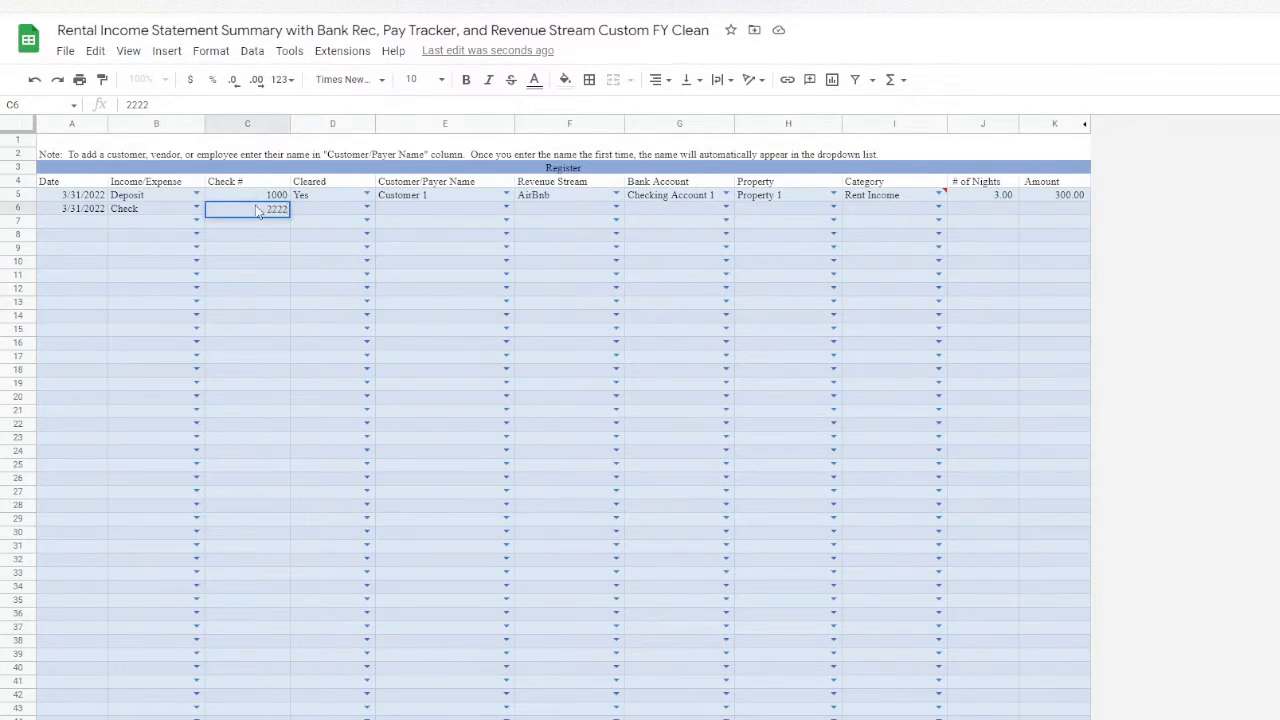
pyautogui.press('Tab')
pyautogui.press('Tab')
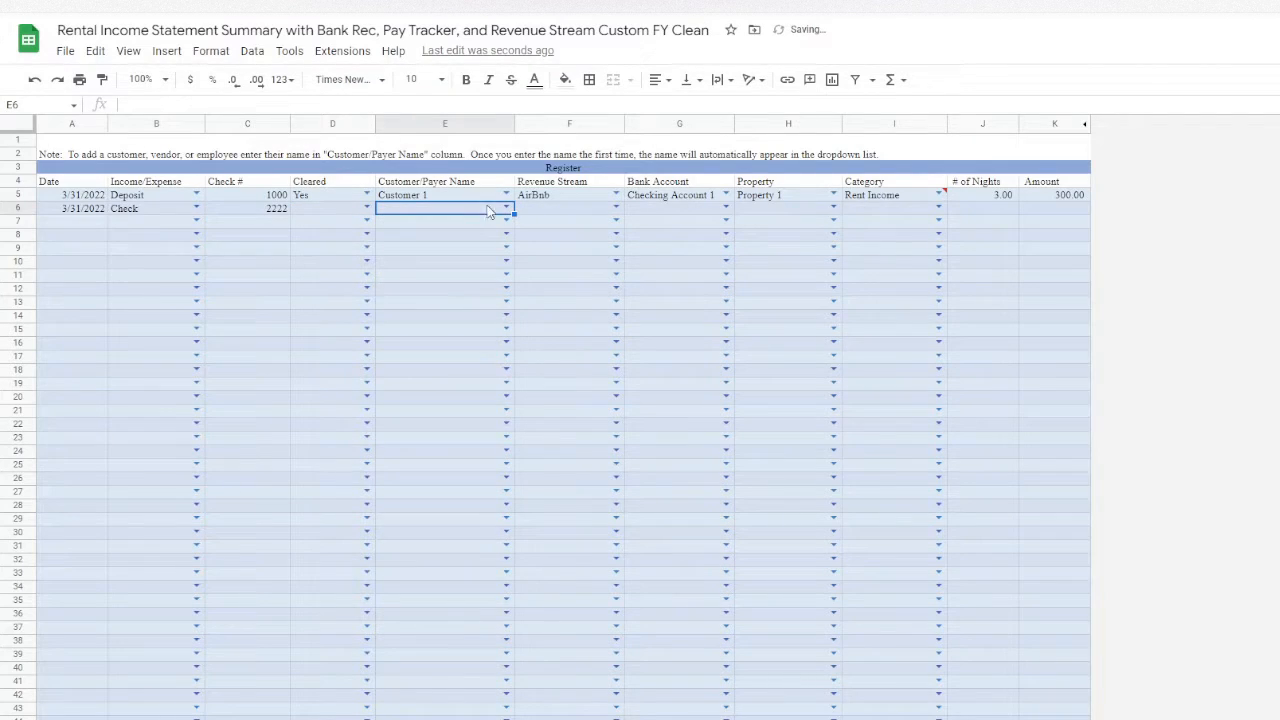
pyautogui.write('V')
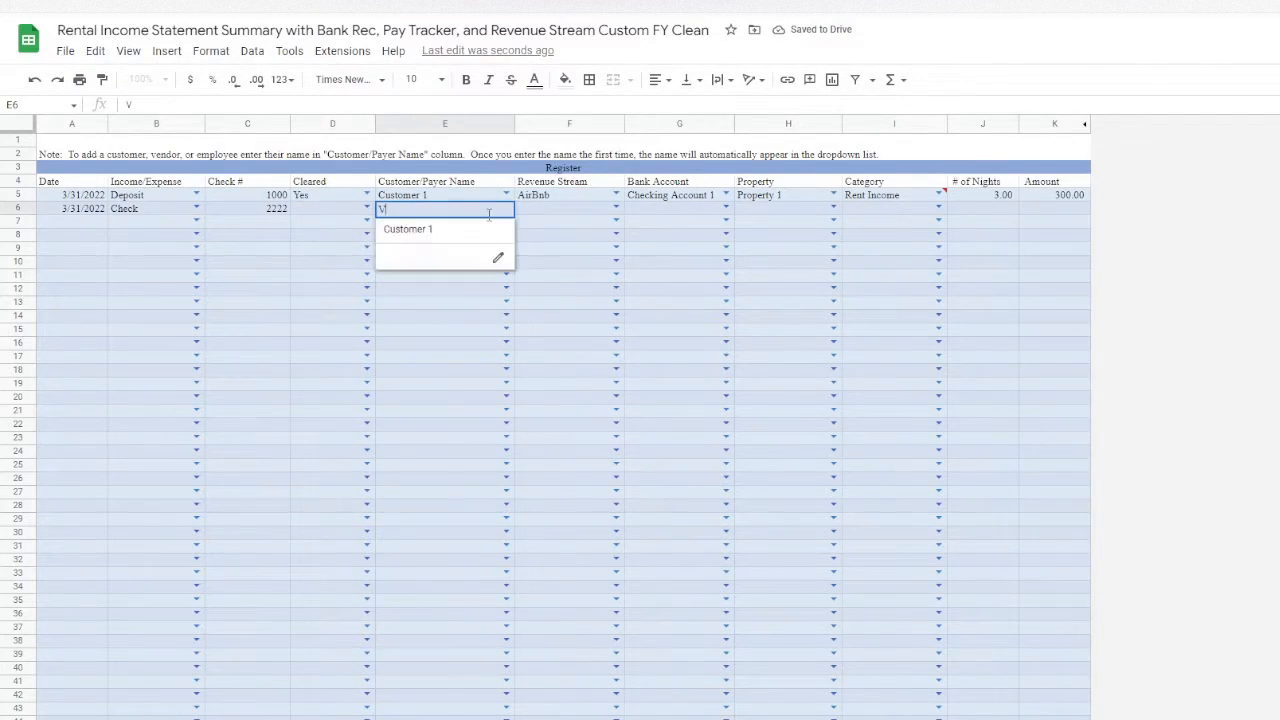
pyautogui.write('endor 1')
pyautogui.press('Tab')
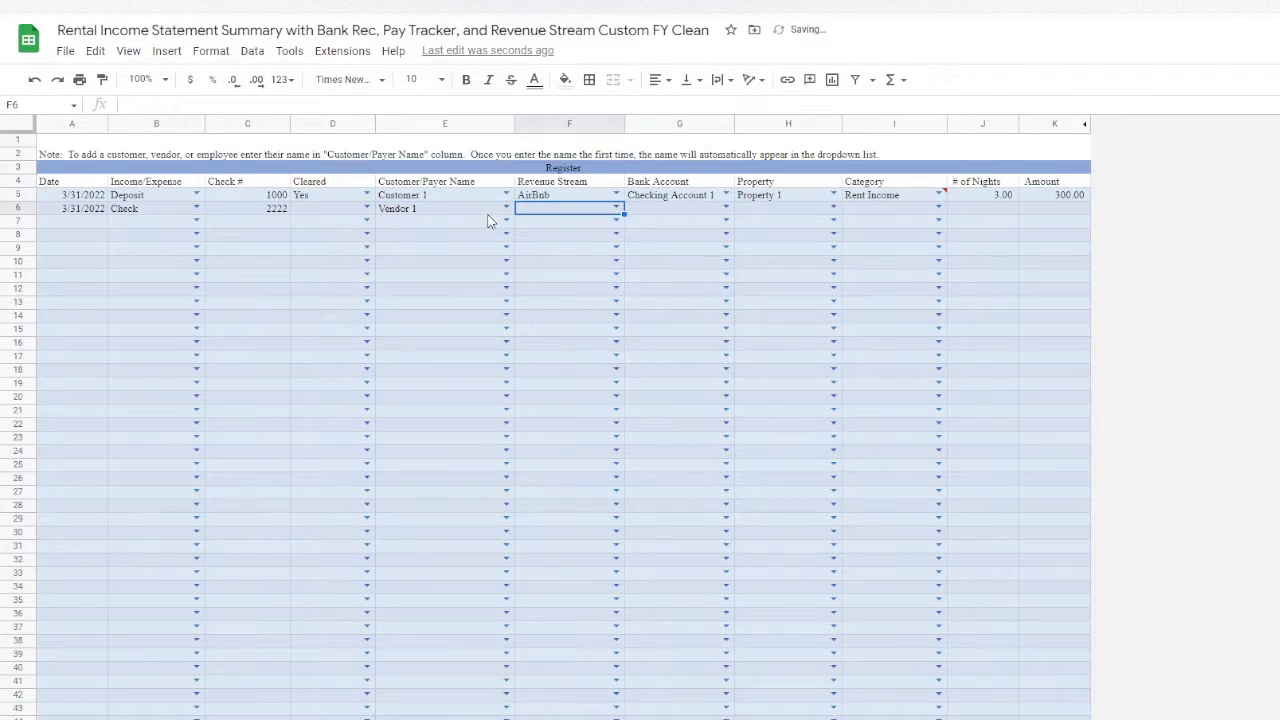
# - Set the second transaction's Bank Account to Checking Account 1 and its Property to Property 2, leaving Revenue Stream blank
pyautogui.press('Tab')
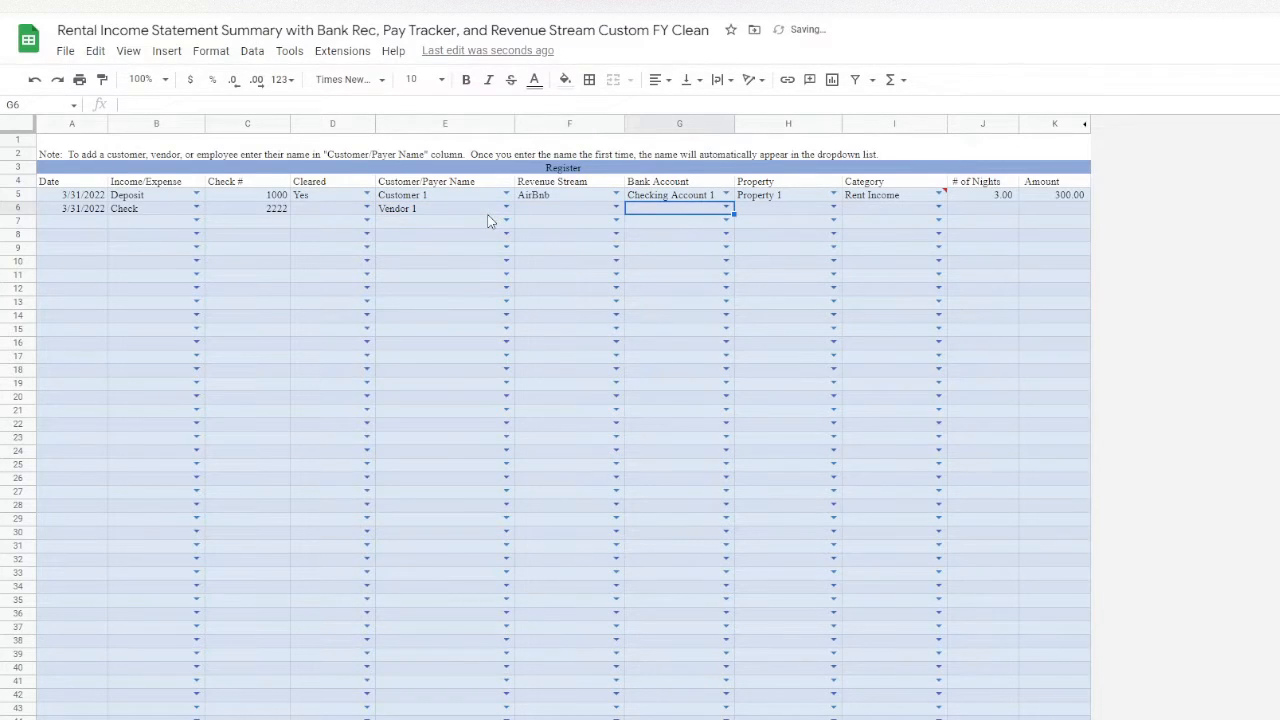
pyautogui.click(727, 209)
pyautogui.click(706, 230)
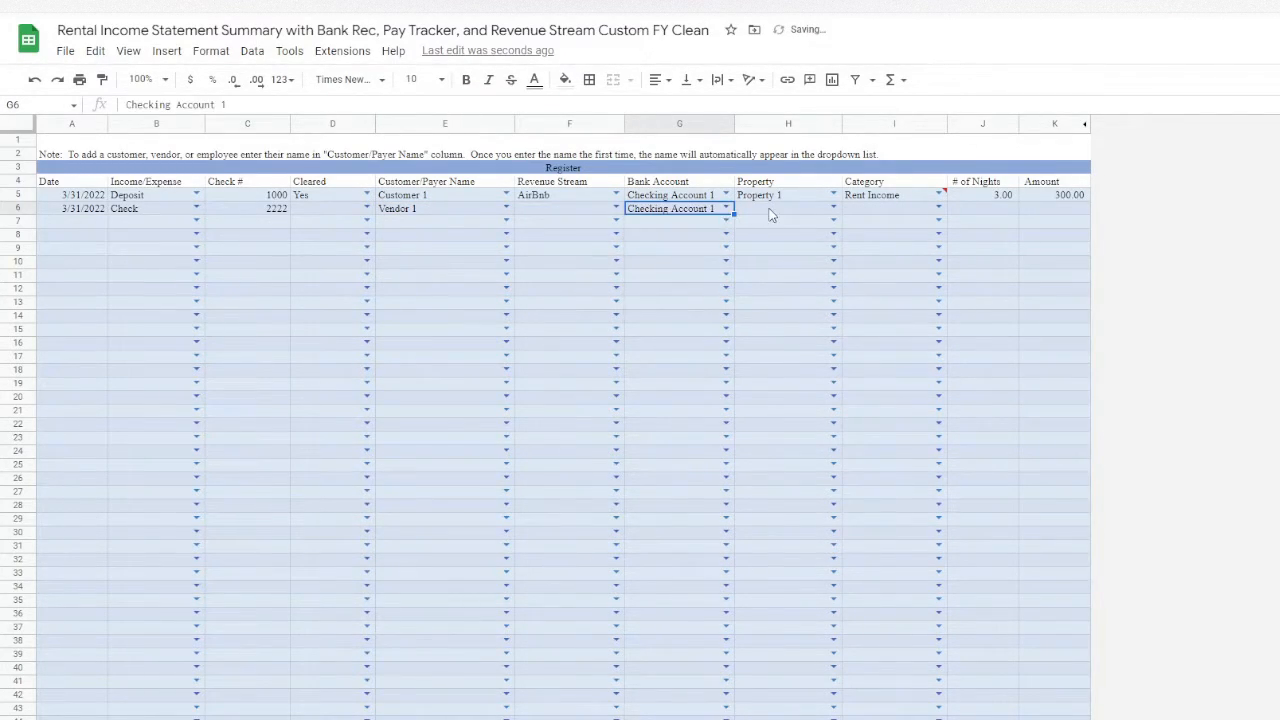
pyautogui.press('Tab')
pyautogui.click(834, 209)
pyautogui.click(814, 251)
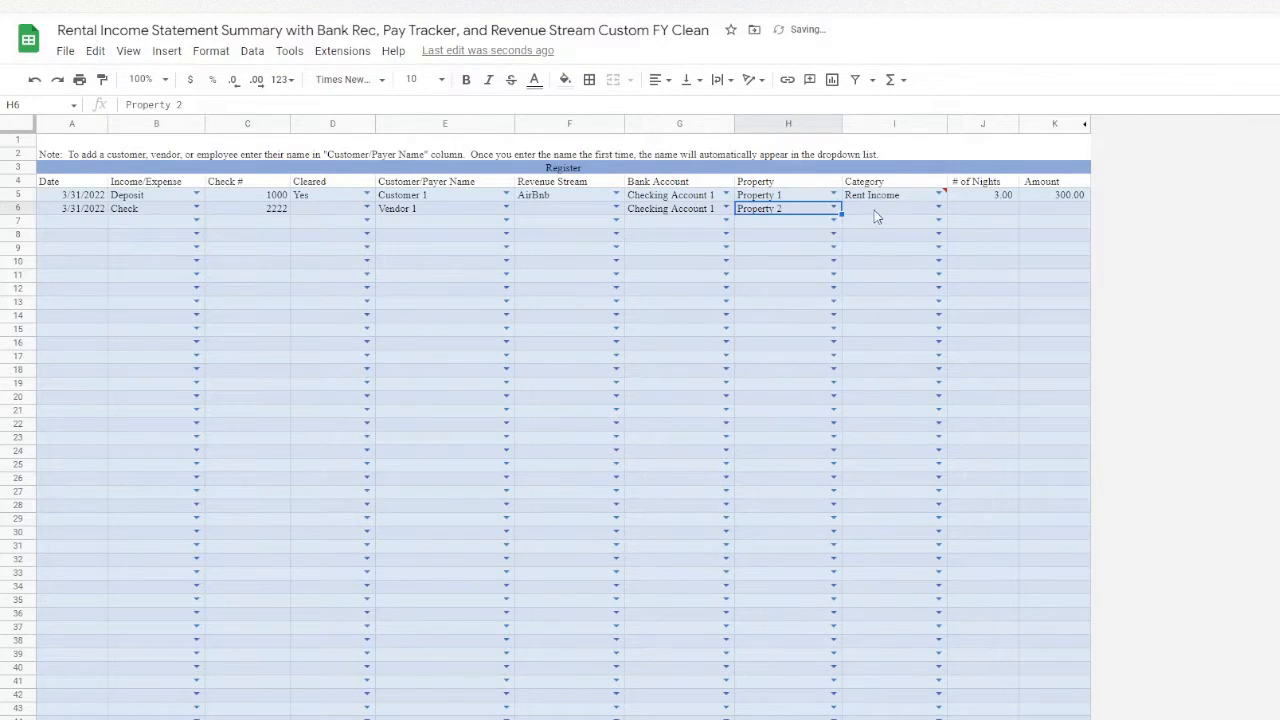
# - Set the second transaction's Category to Property Taxes and its Amount to 250
pyautogui.click(939, 208)
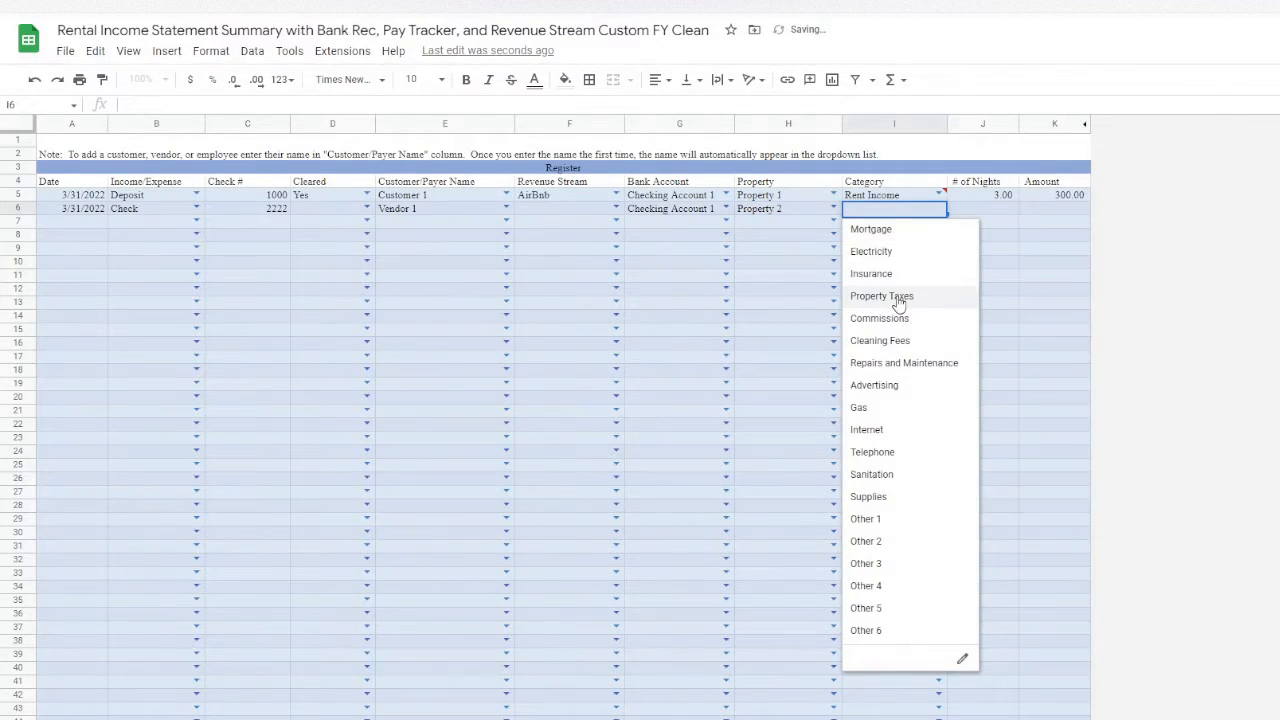
pyautogui.click(898, 297)
pyautogui.click(1048, 213)
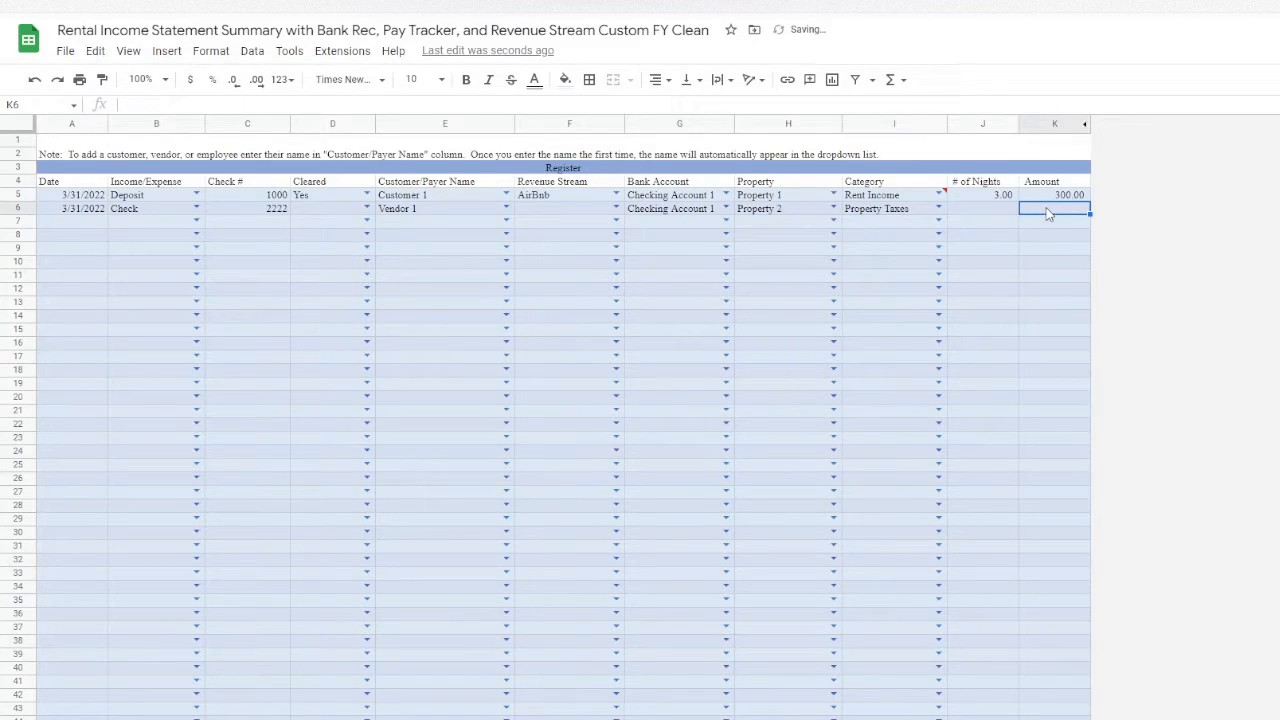
pyautogui.write('250')
pyautogui.press('Return')
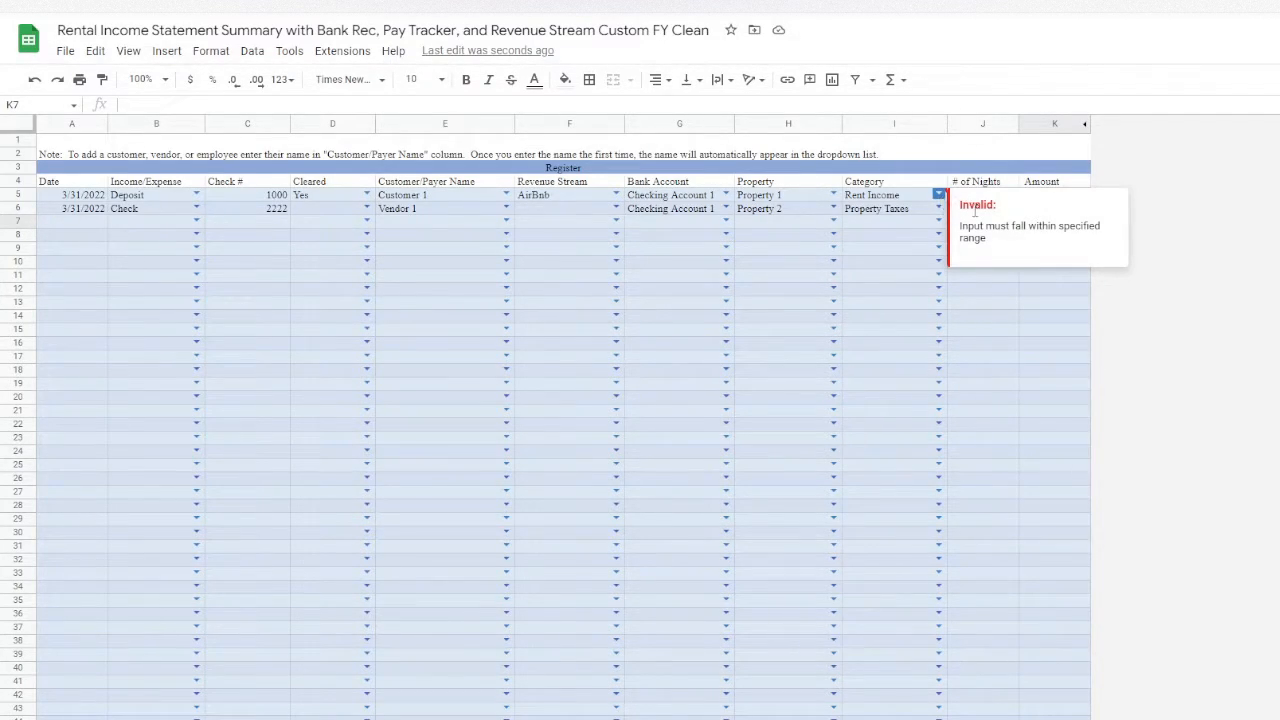
# - Examine the Category choices offered for the deposit transaction in the register's first row
pyautogui.click(862, 198)
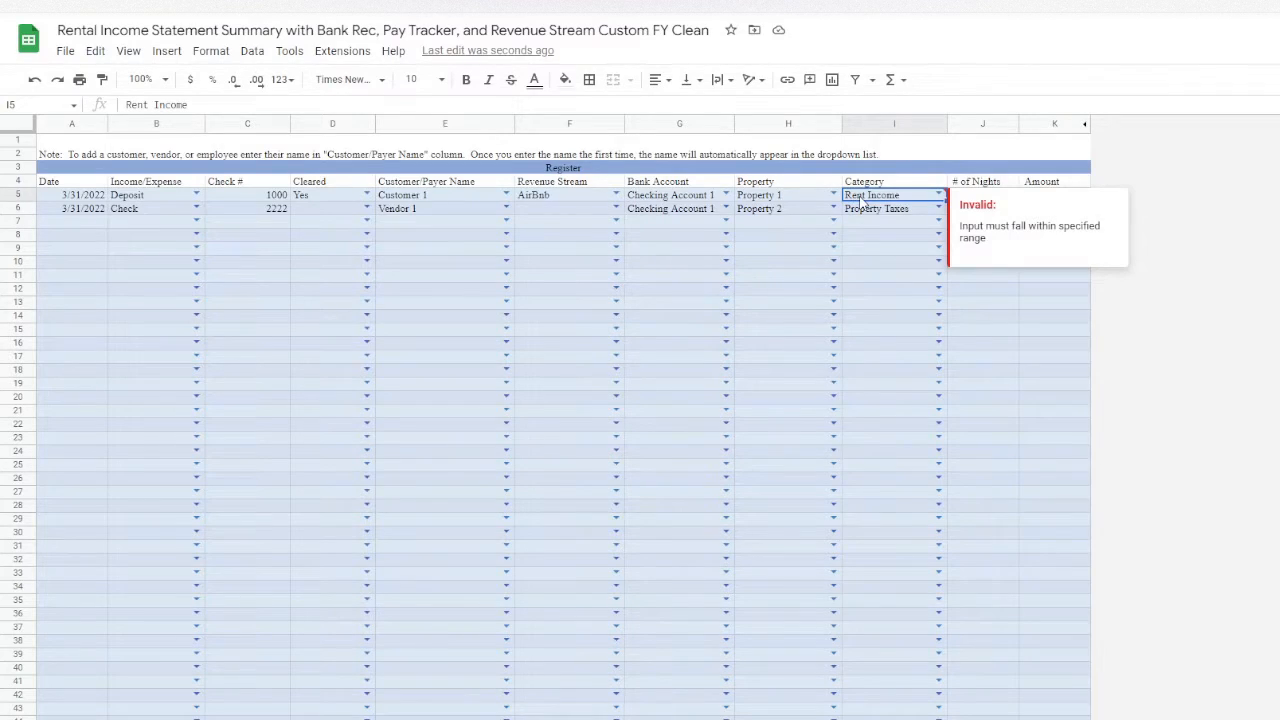
pyautogui.click(938, 196)
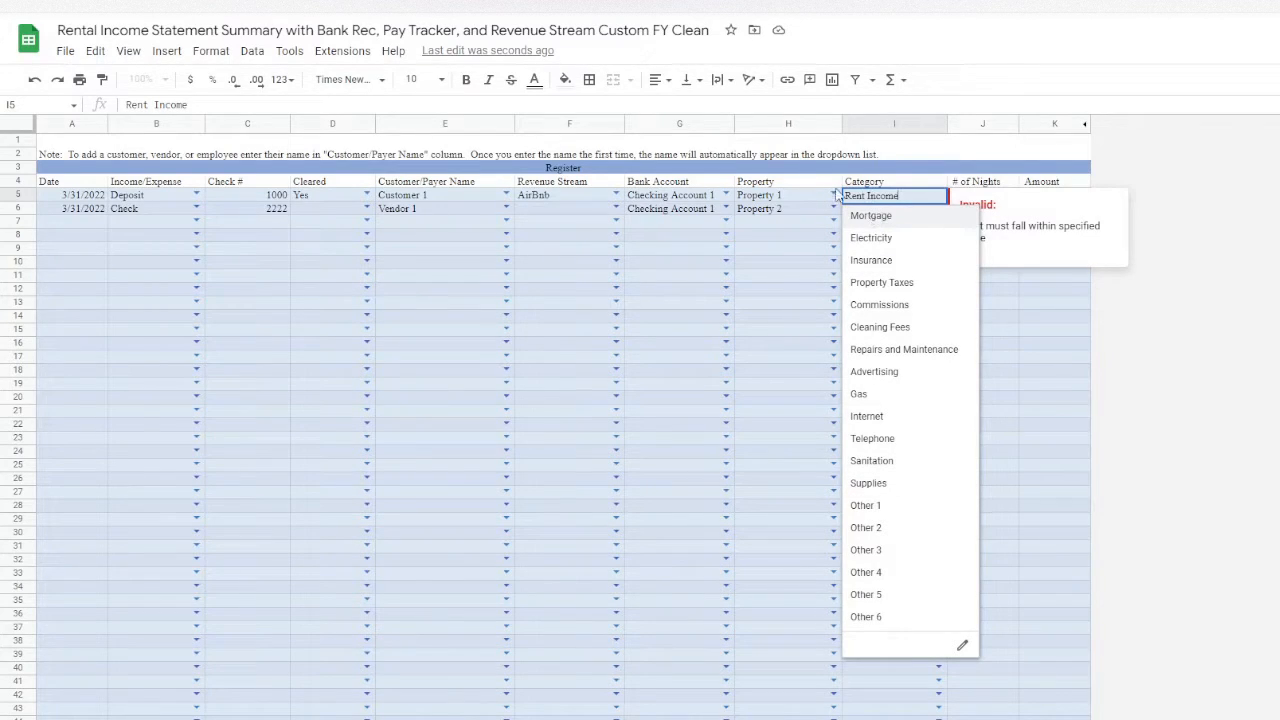
pyautogui.click(1080, 360)
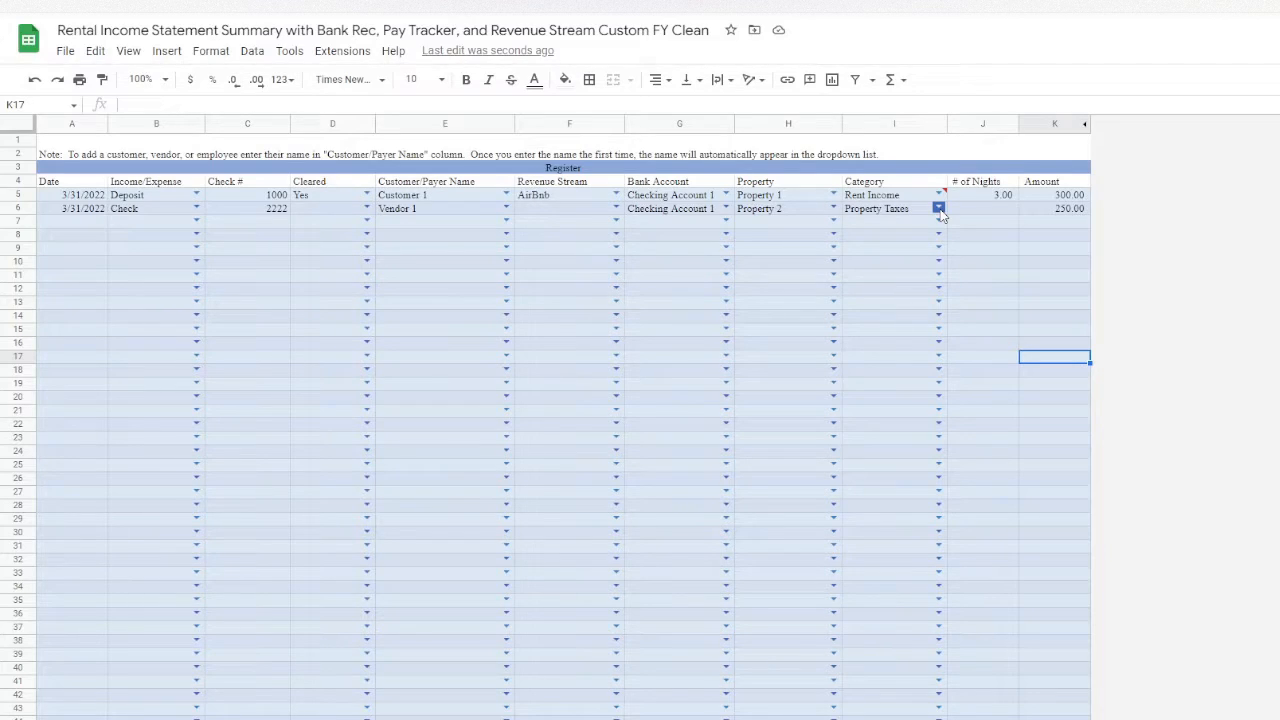
# - Try Deposit as the Income/Expense type in register row 7 and view the Category choices in the deposit's row
pyautogui.click(160, 199)
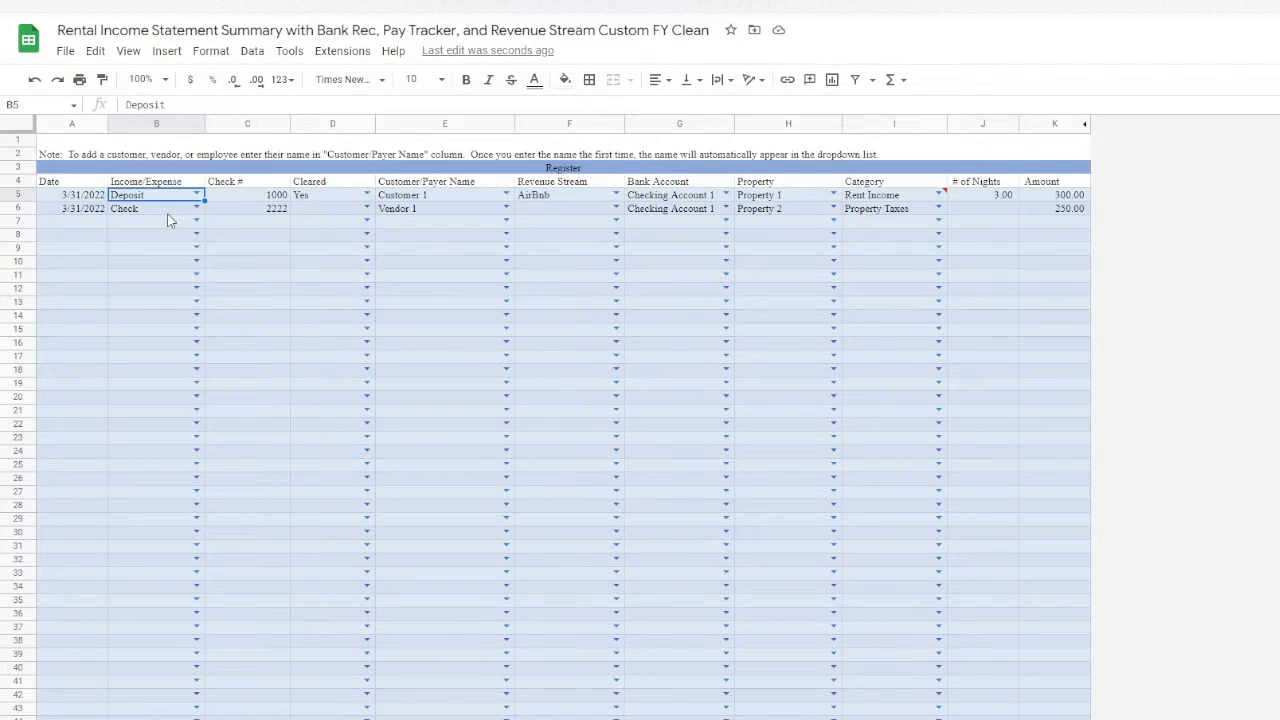
pyautogui.click(169, 222)
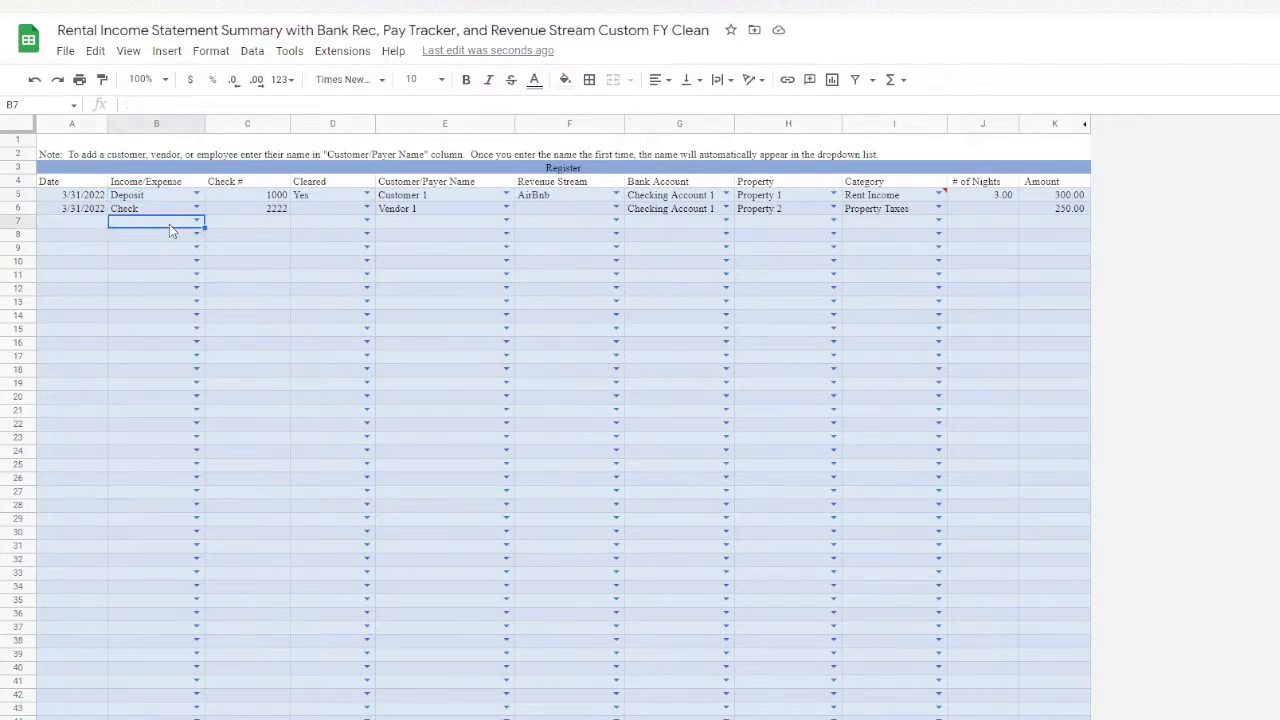
pyautogui.click(196, 221)
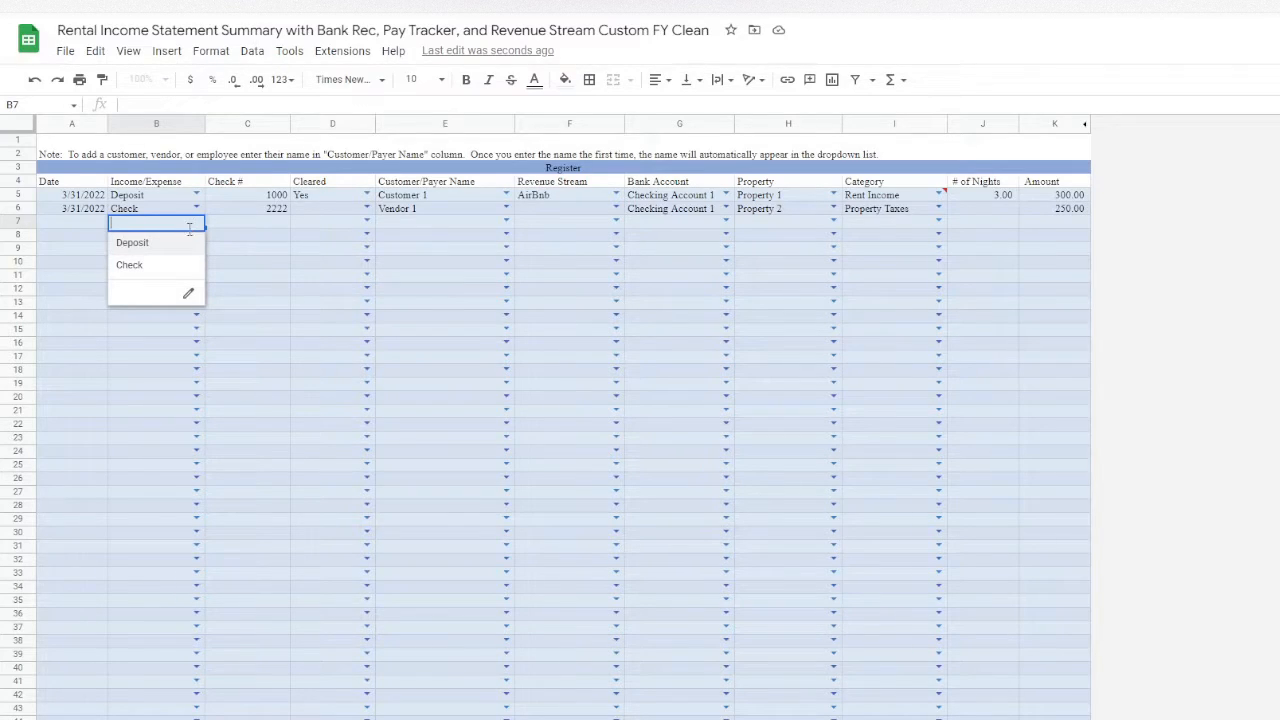
pyautogui.click(170, 244)
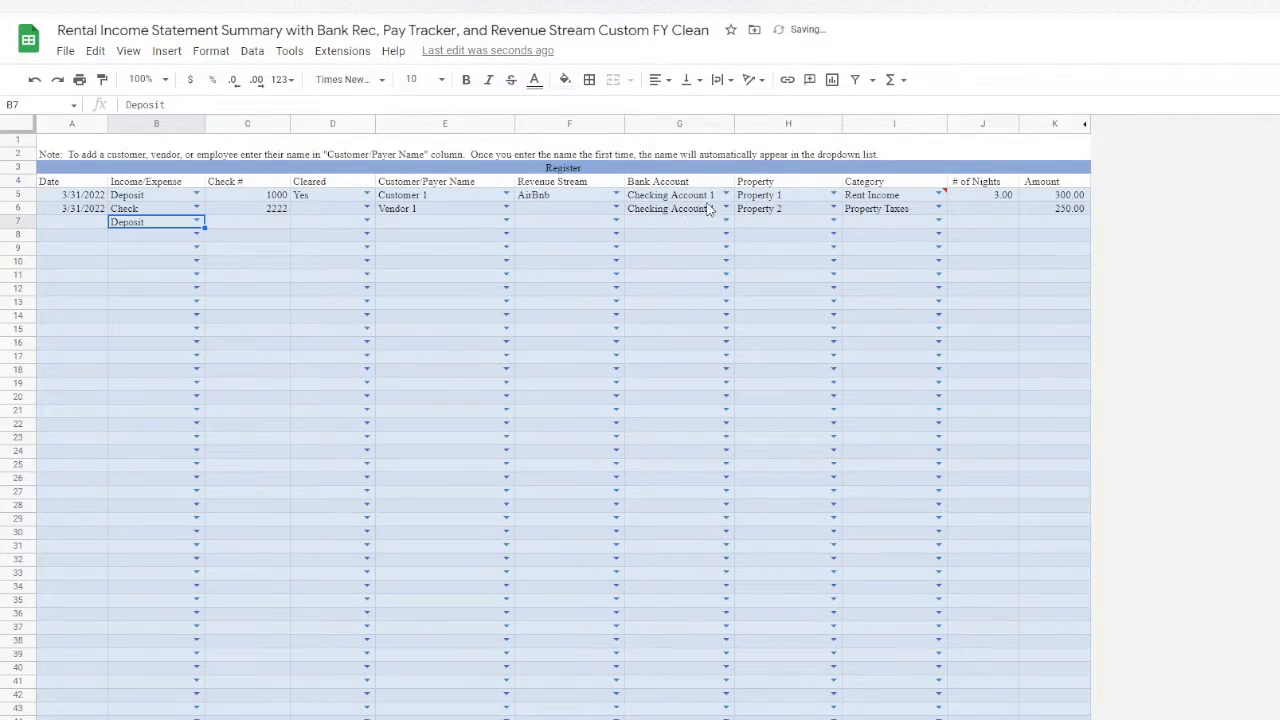
pyautogui.click(939, 195)
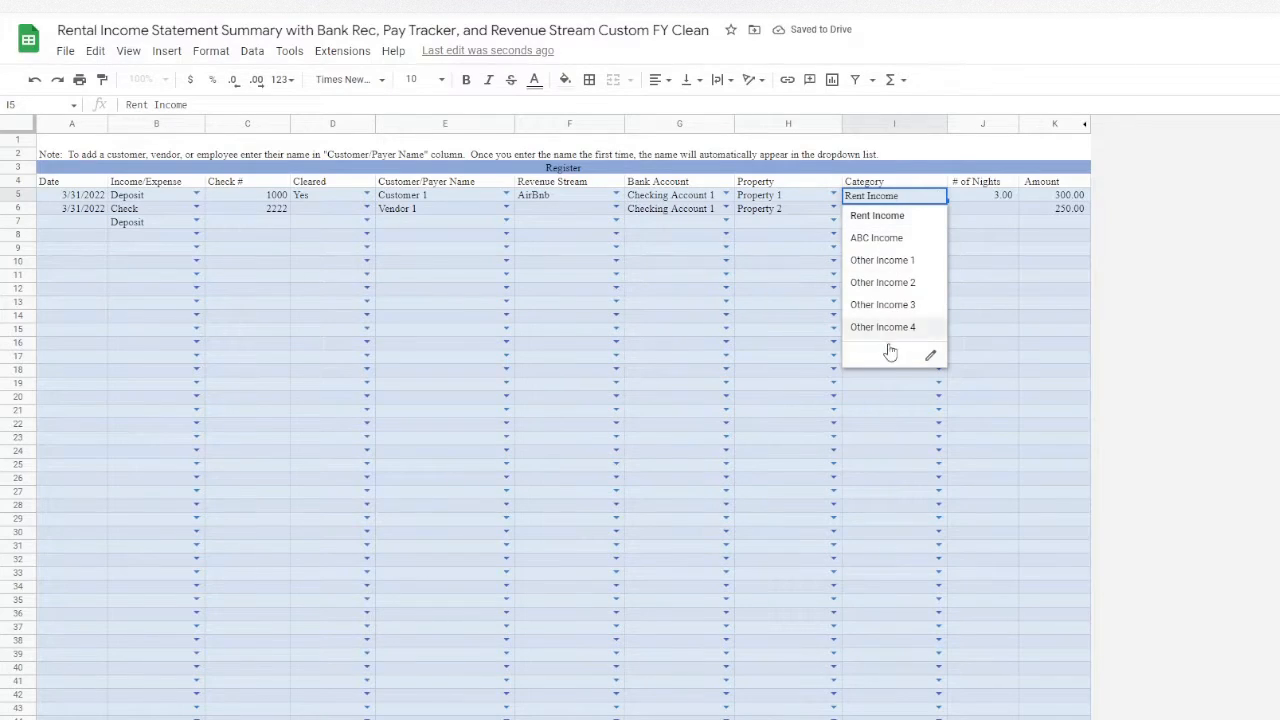
# - Try Check as row 7's Income/Expense type to view the second transaction's Category choices, and clear the trial entry
pyautogui.click(157, 222)
pyautogui.click(196, 221)
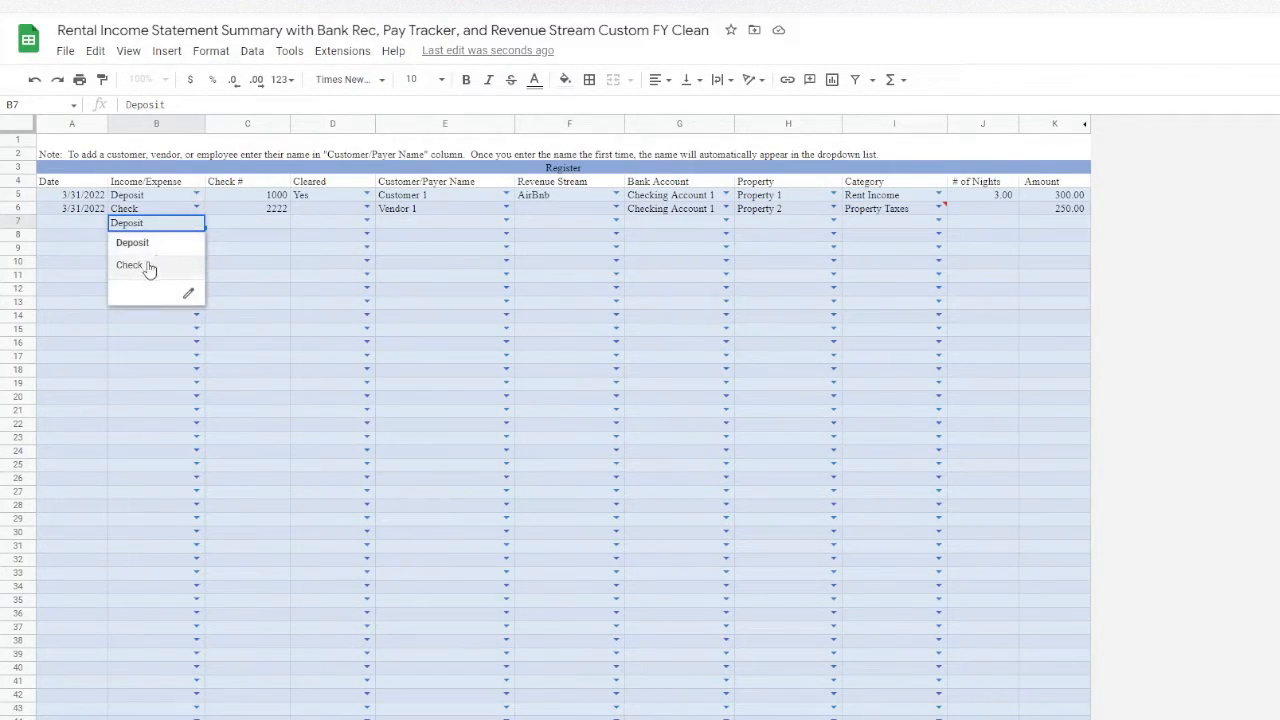
pyautogui.click(146, 266)
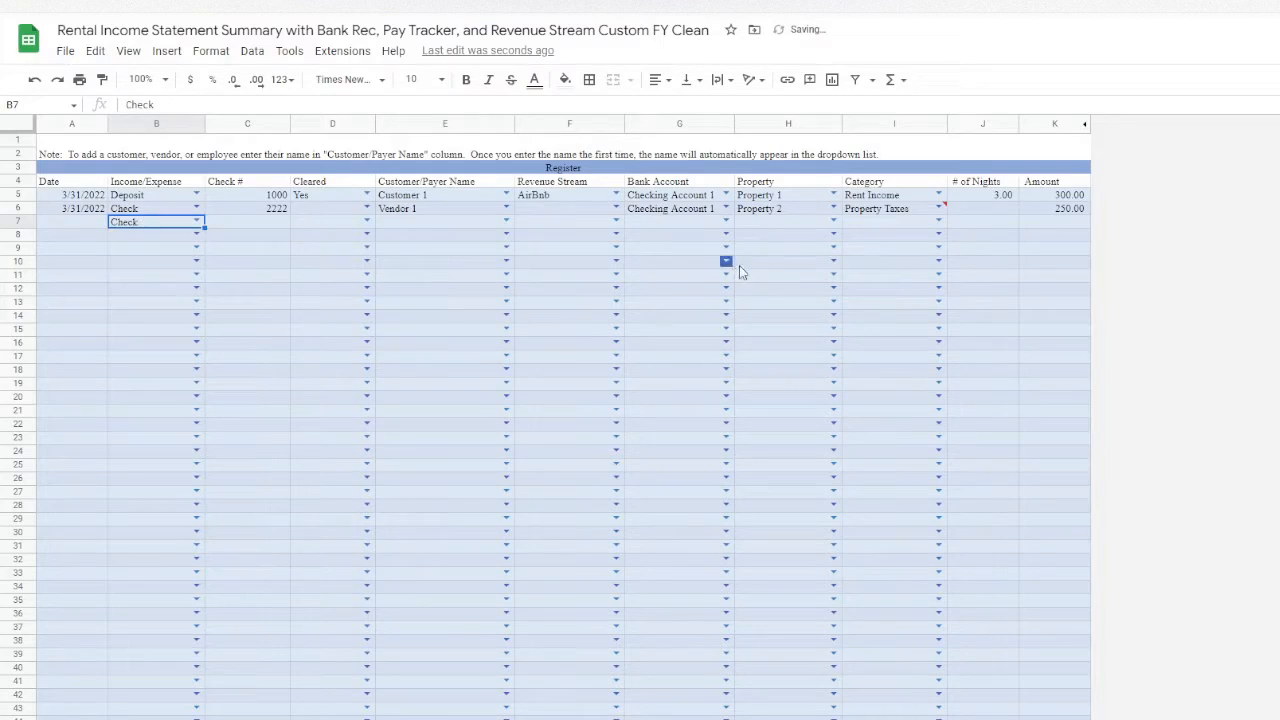
pyautogui.click(940, 211)
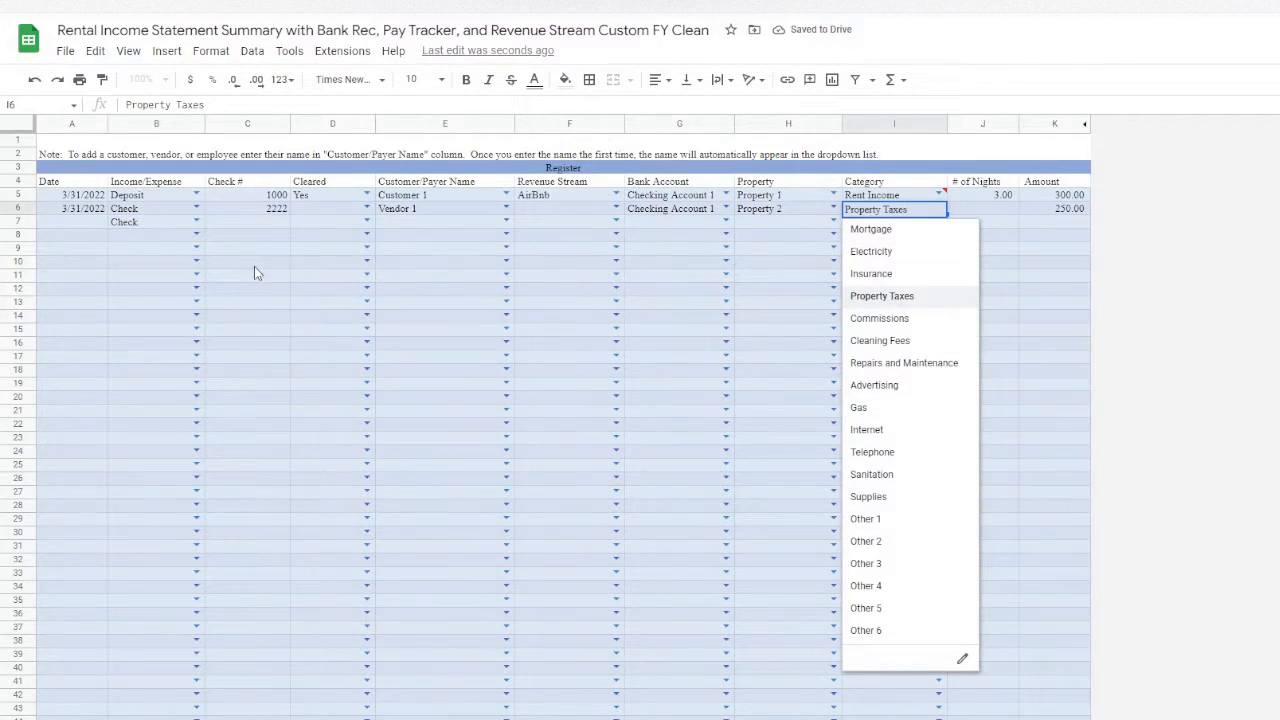
pyautogui.click(126, 224)
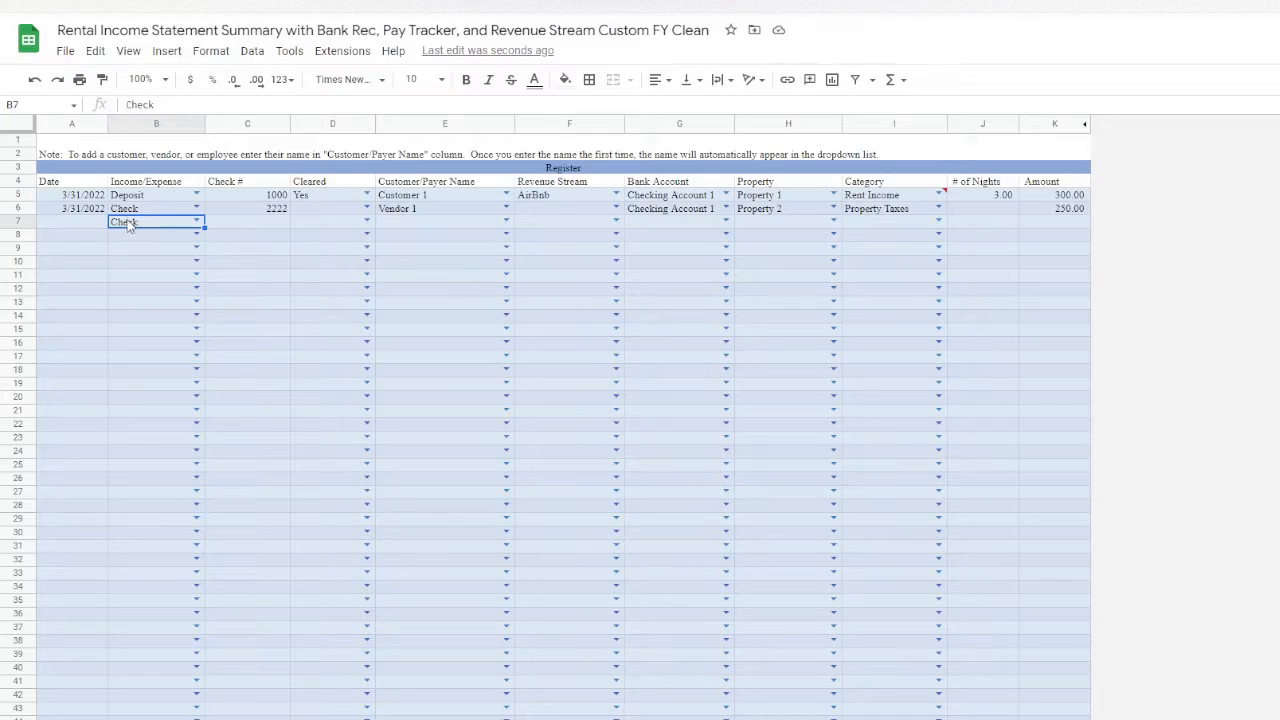
pyautogui.press('Delete')
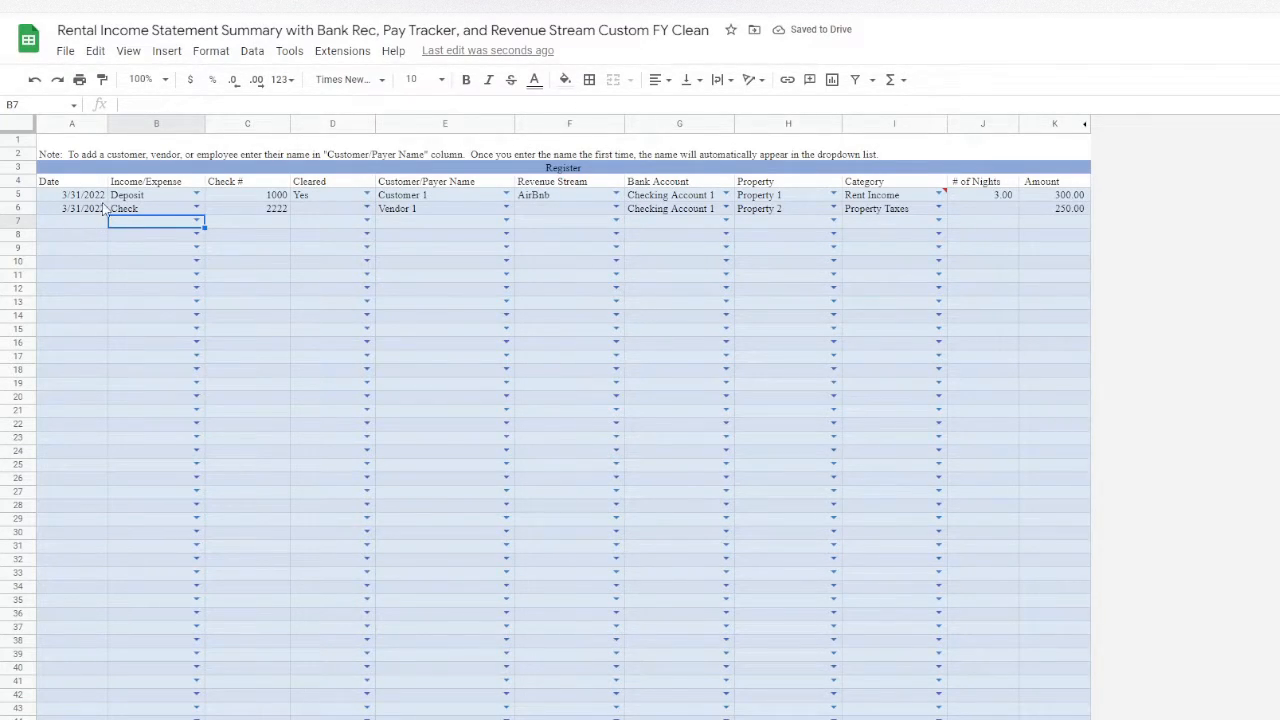
pyautogui.click(22, 221)
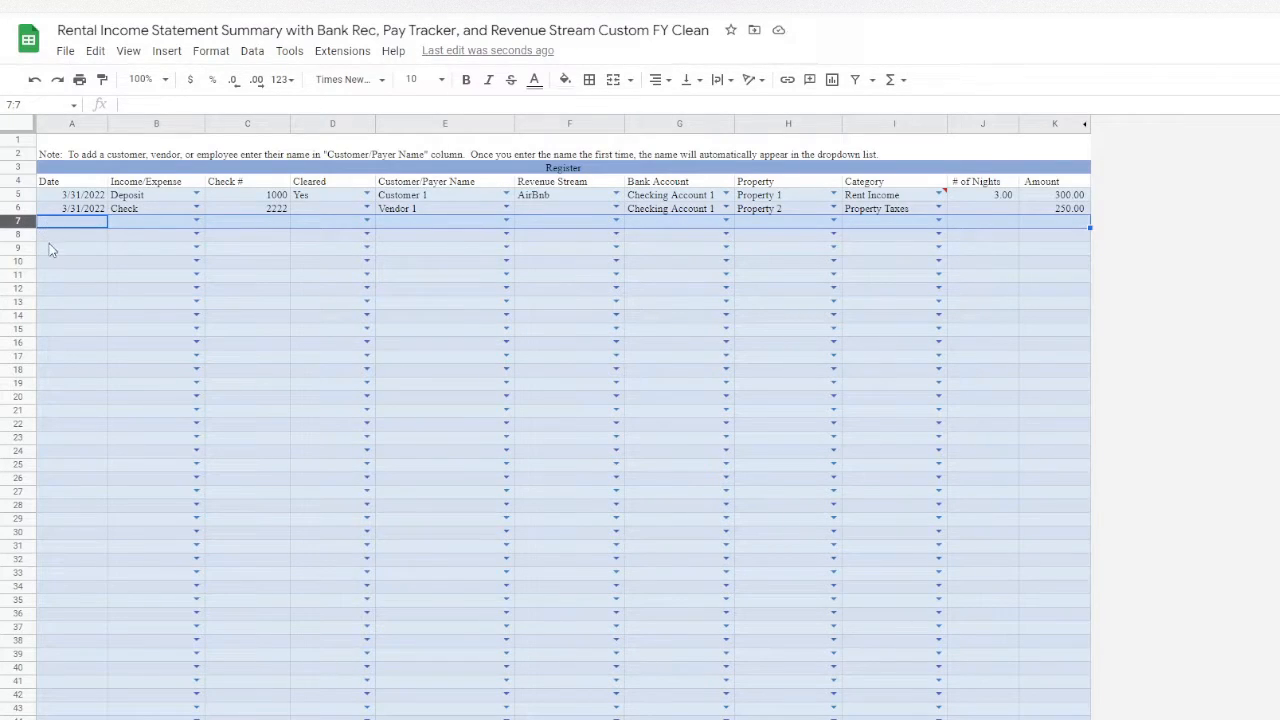
pyautogui.click(51, 238)
pyautogui.moveTo(104, 241); pyautogui.dragTo(66, 257)
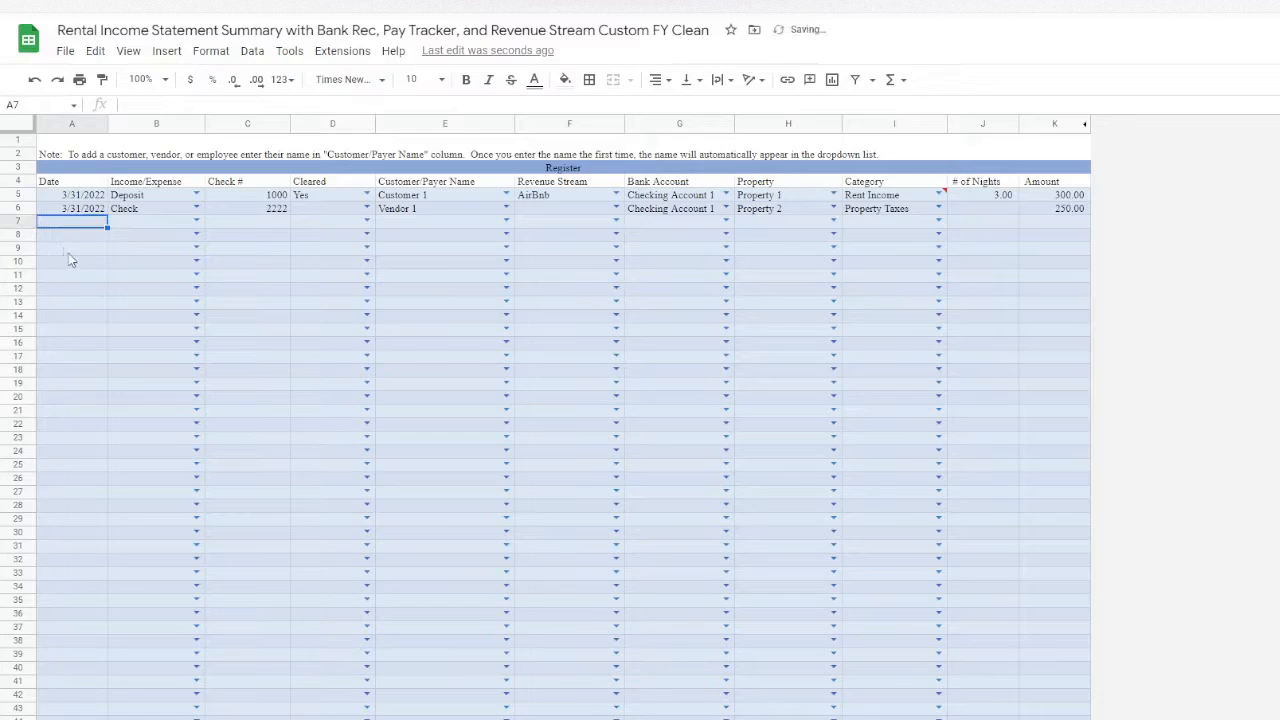
pyautogui.click(71, 262)
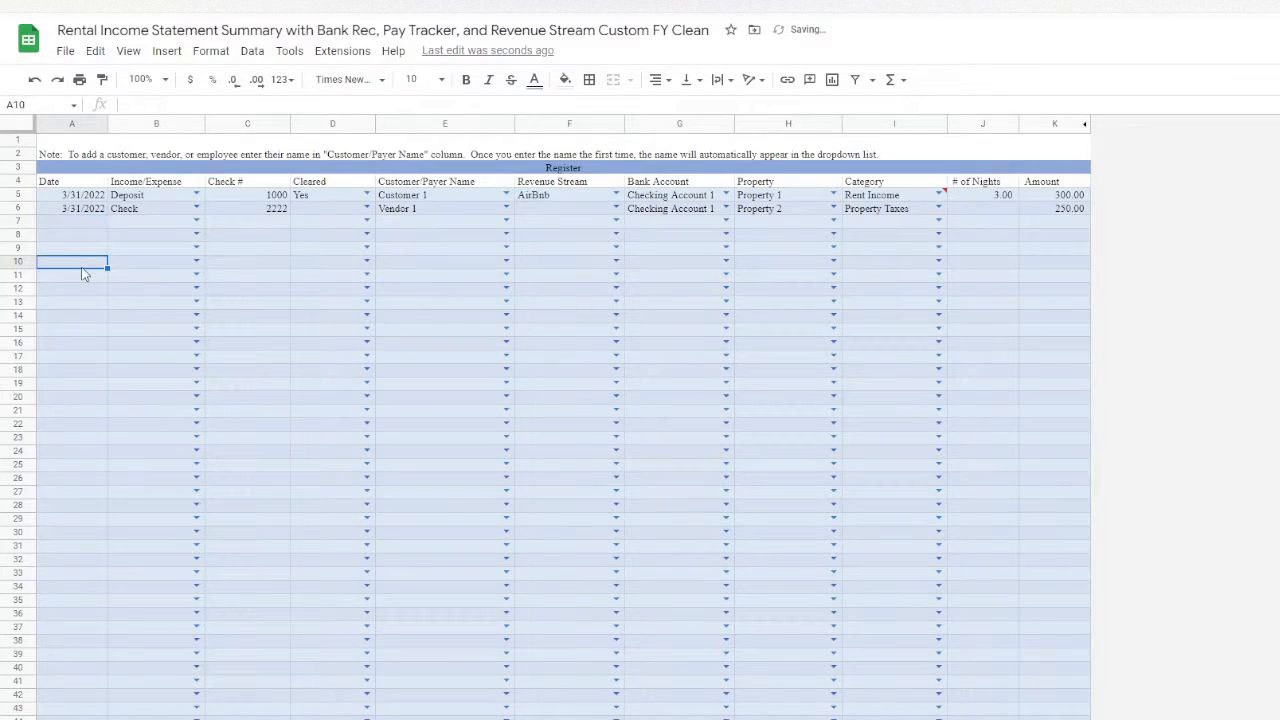
pyautogui.click(34, 80)
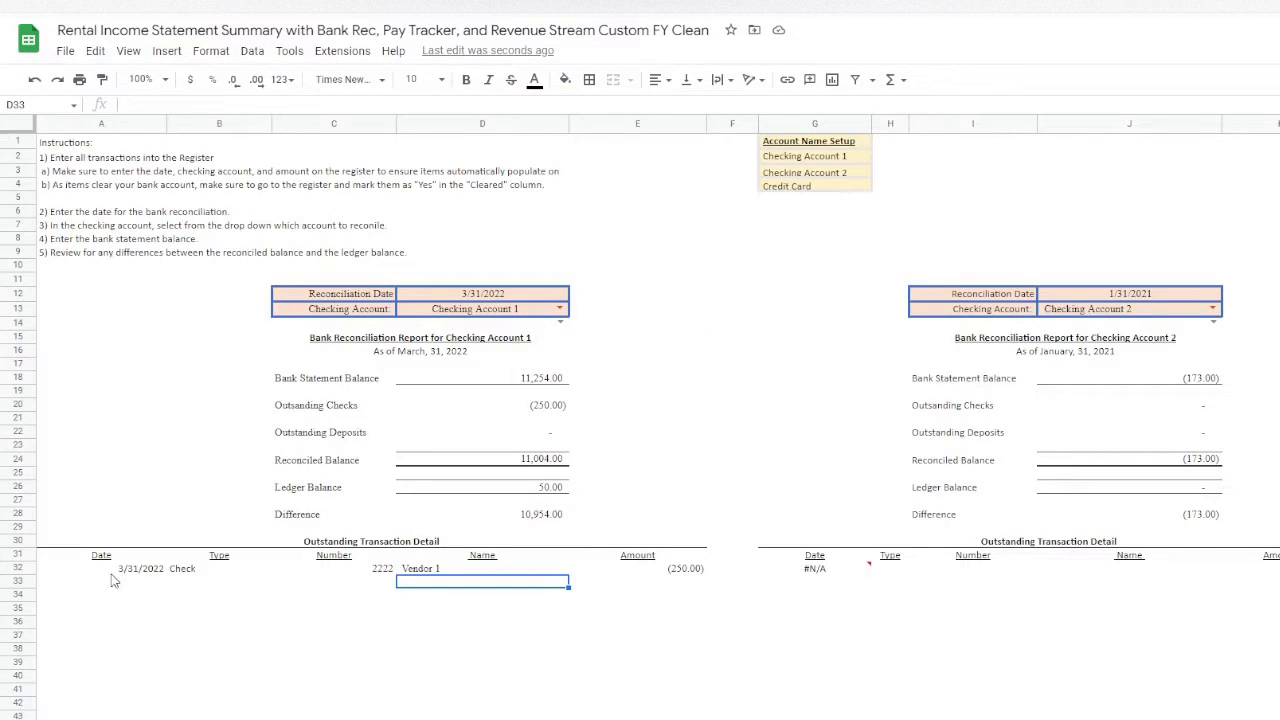
# - Check the outstanding transaction detail for Checking Account 1 and set the property income statement's Month End Date to 4/30/2022
pyautogui.click(110, 571)
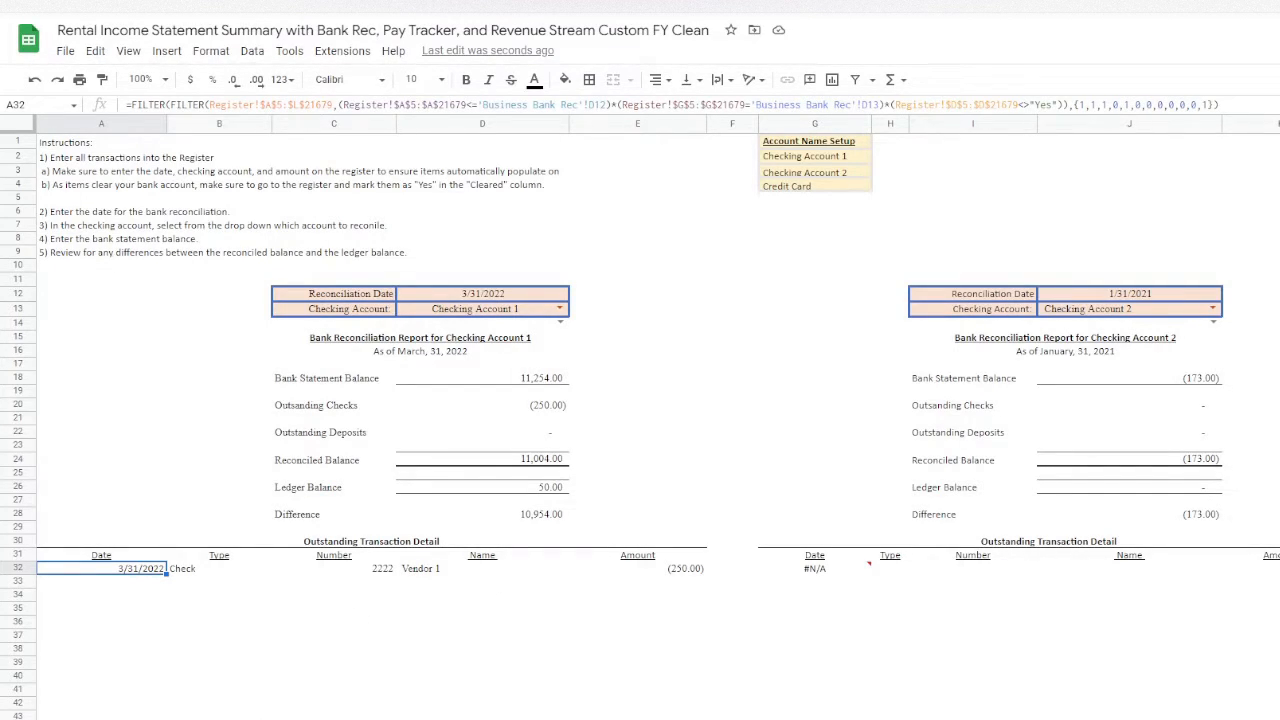
pyautogui.click(250, 718)
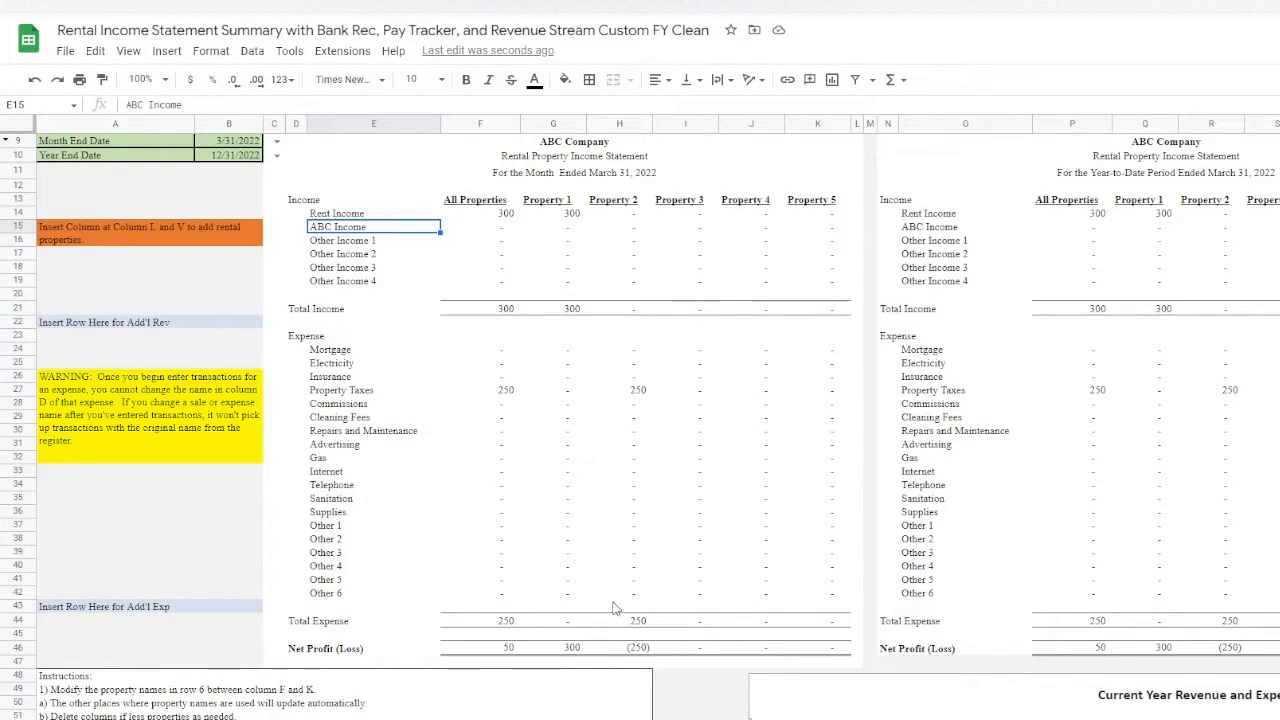
pyautogui.click(214, 143)
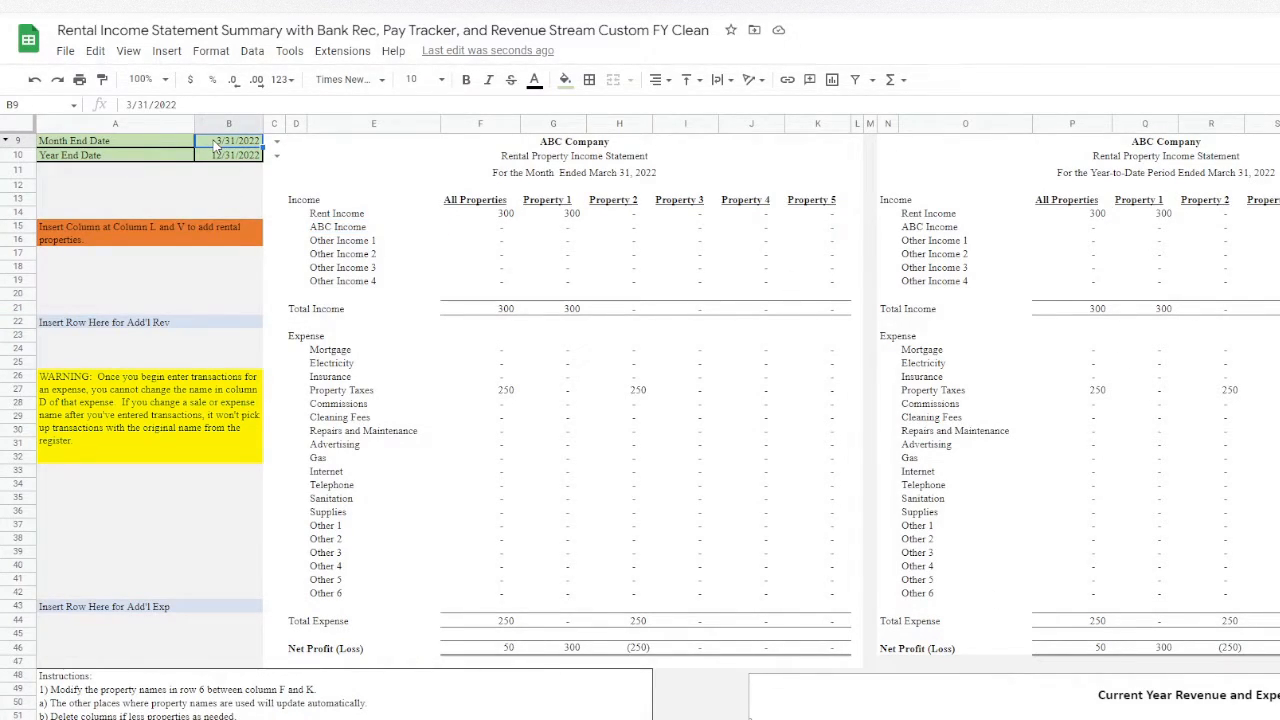
pyautogui.write('4/30/2022')
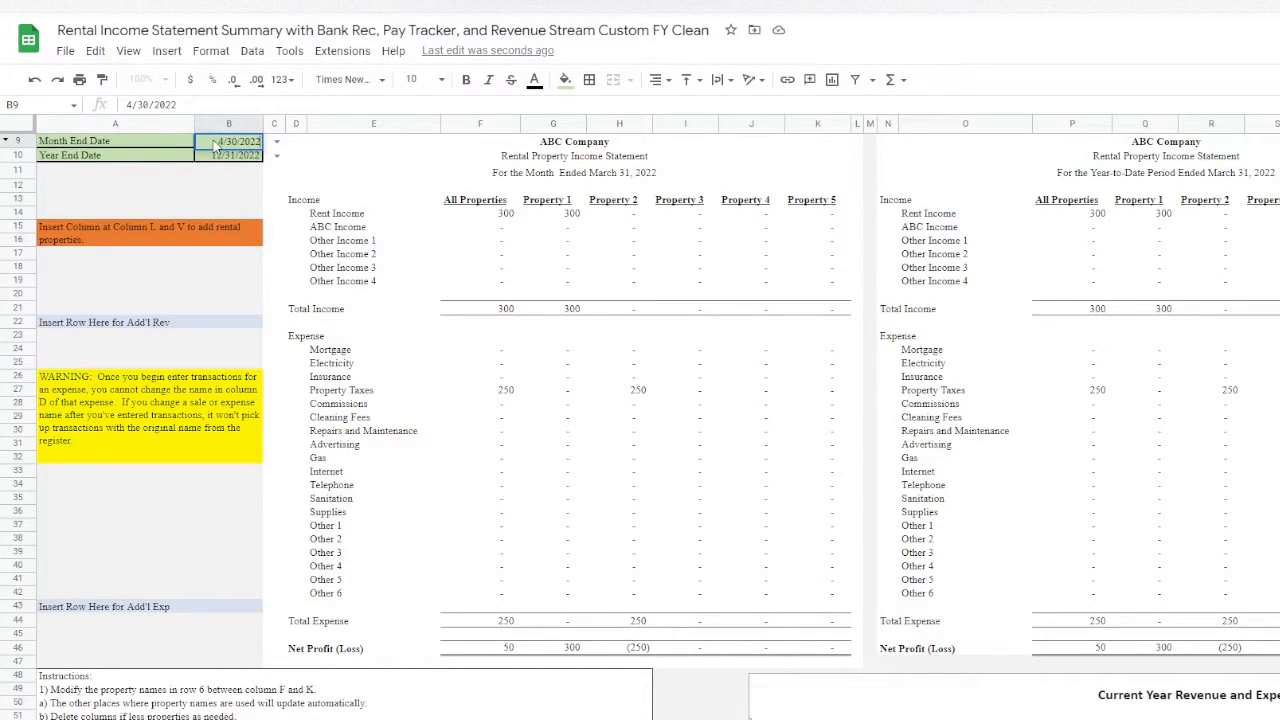
pyautogui.press('Return')
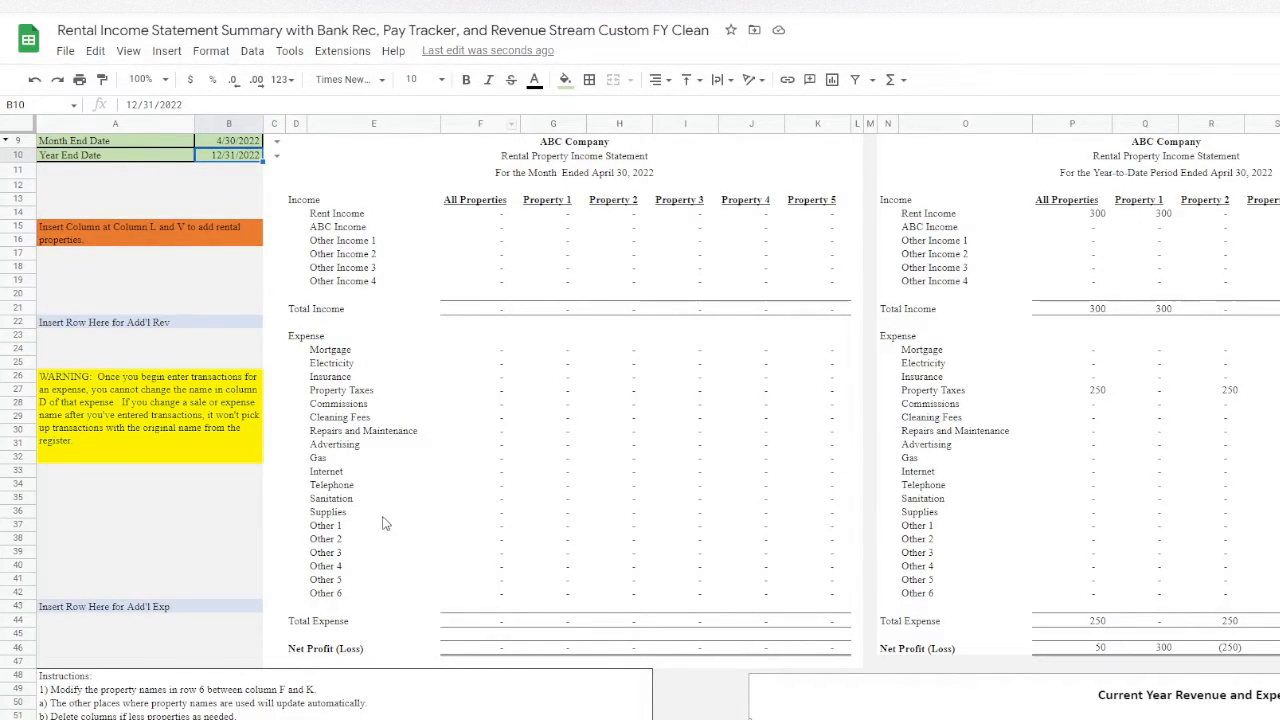
# - Review the year-to-date and monthly income statements and rename the Property 3 heading as ABC Property
pyautogui.hscroll(10, 913, 207)
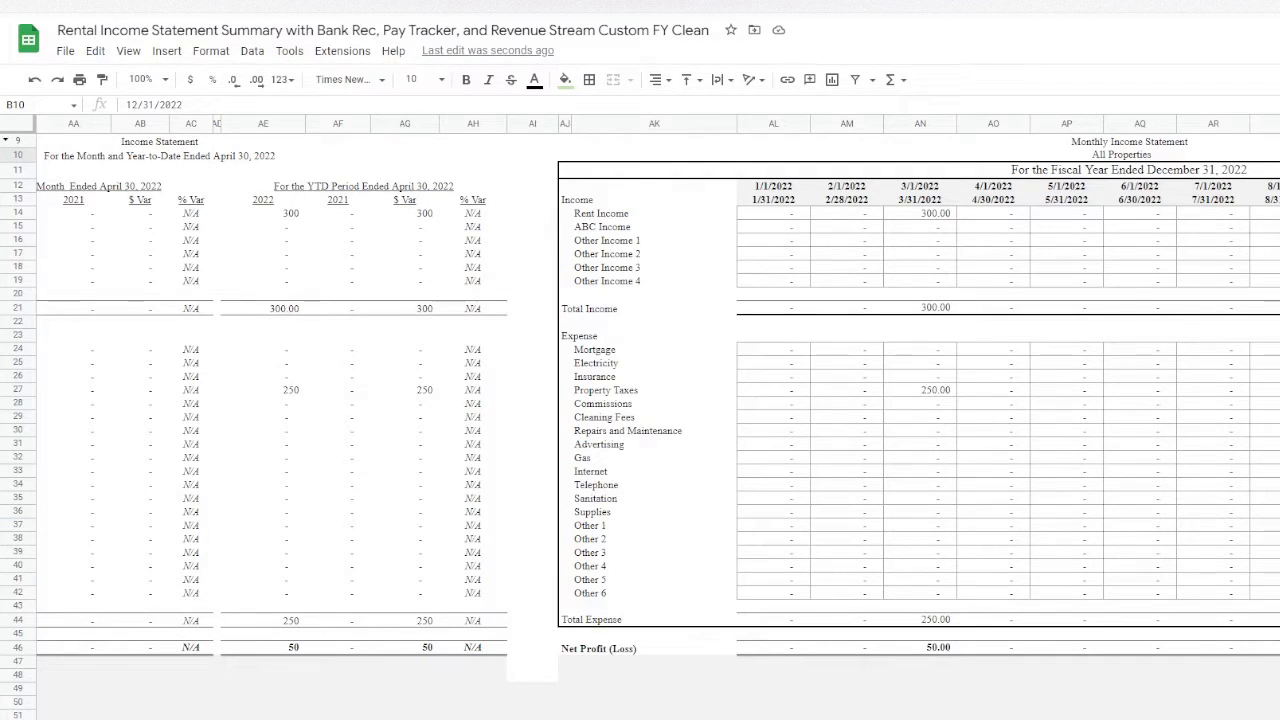
pyautogui.hscroll(-10, 90, 707)
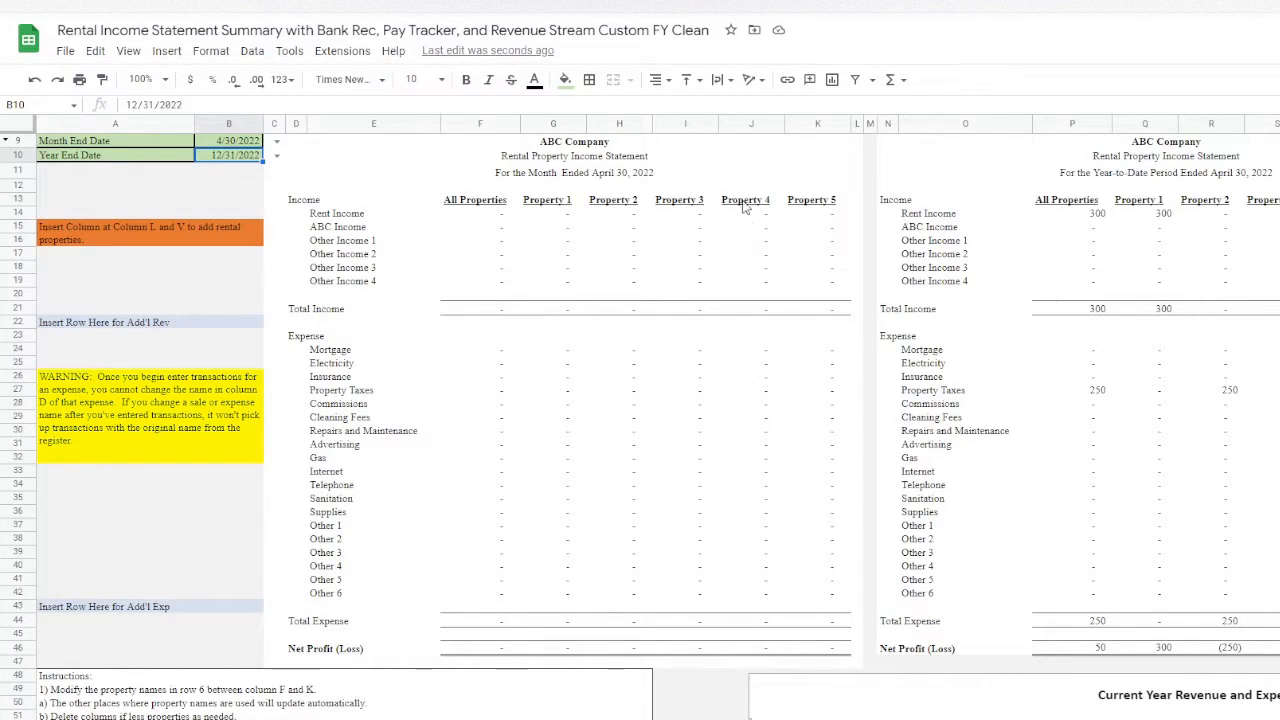
pyautogui.click(699, 204)
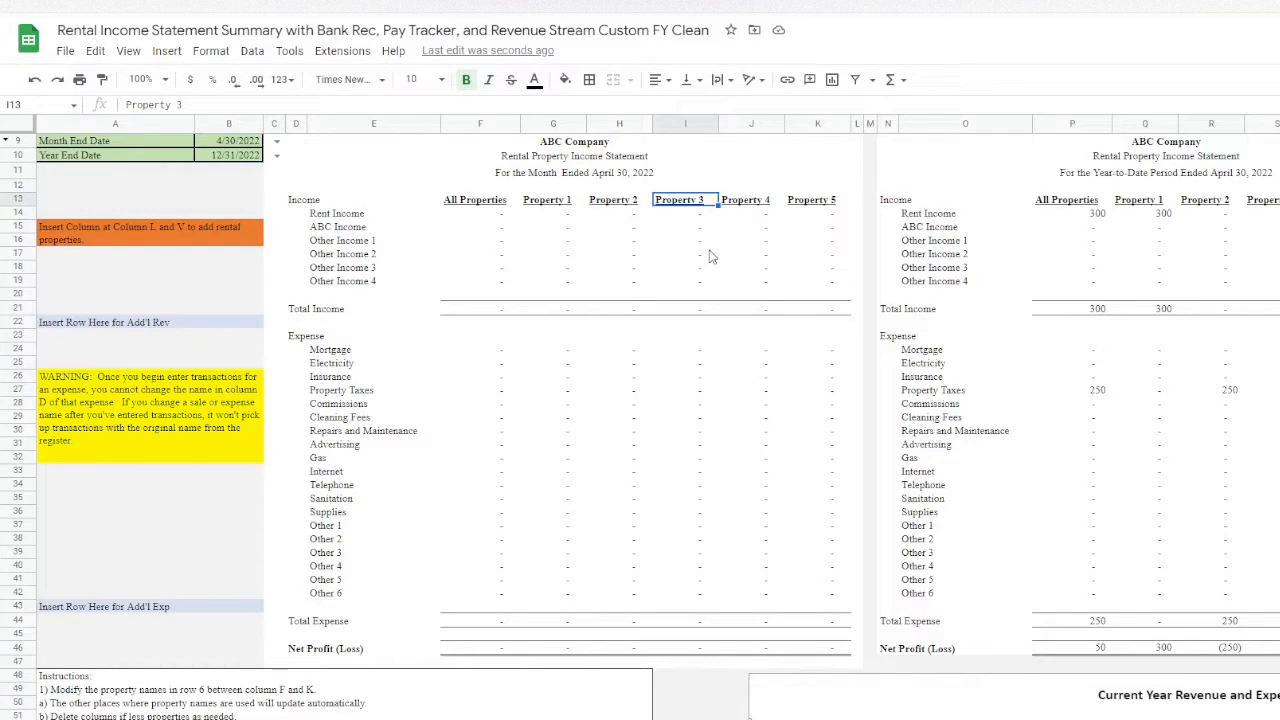
pyautogui.write('ABC Property')
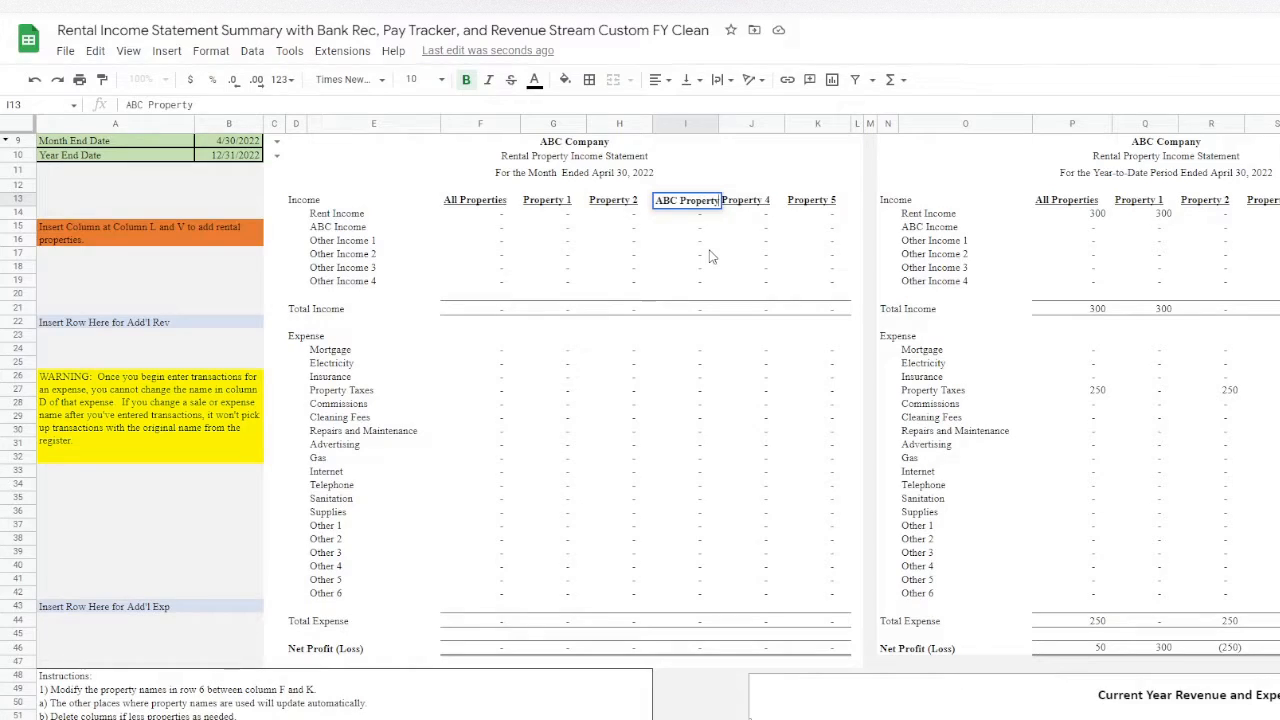
pyautogui.press('Return')
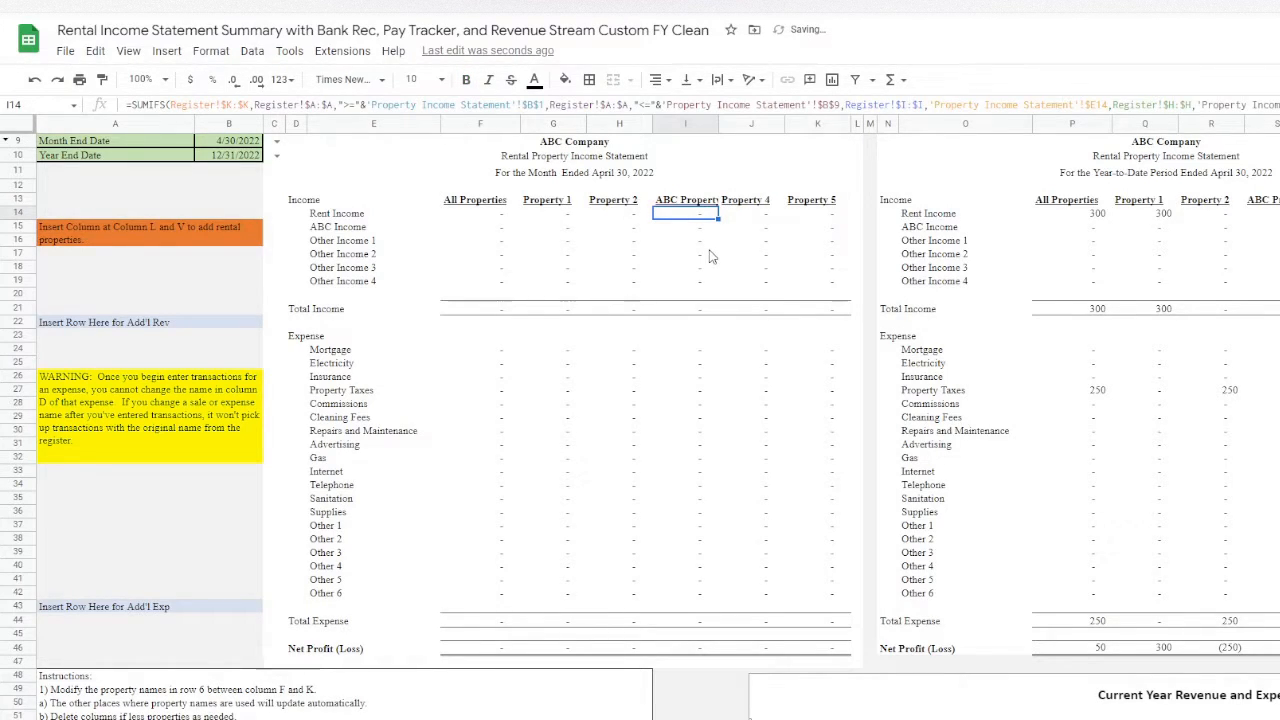
# - Fit the width of column I to the ABC Property heading
pyautogui.click(714, 124)
pyautogui.hotkey('ctrl', 'b')
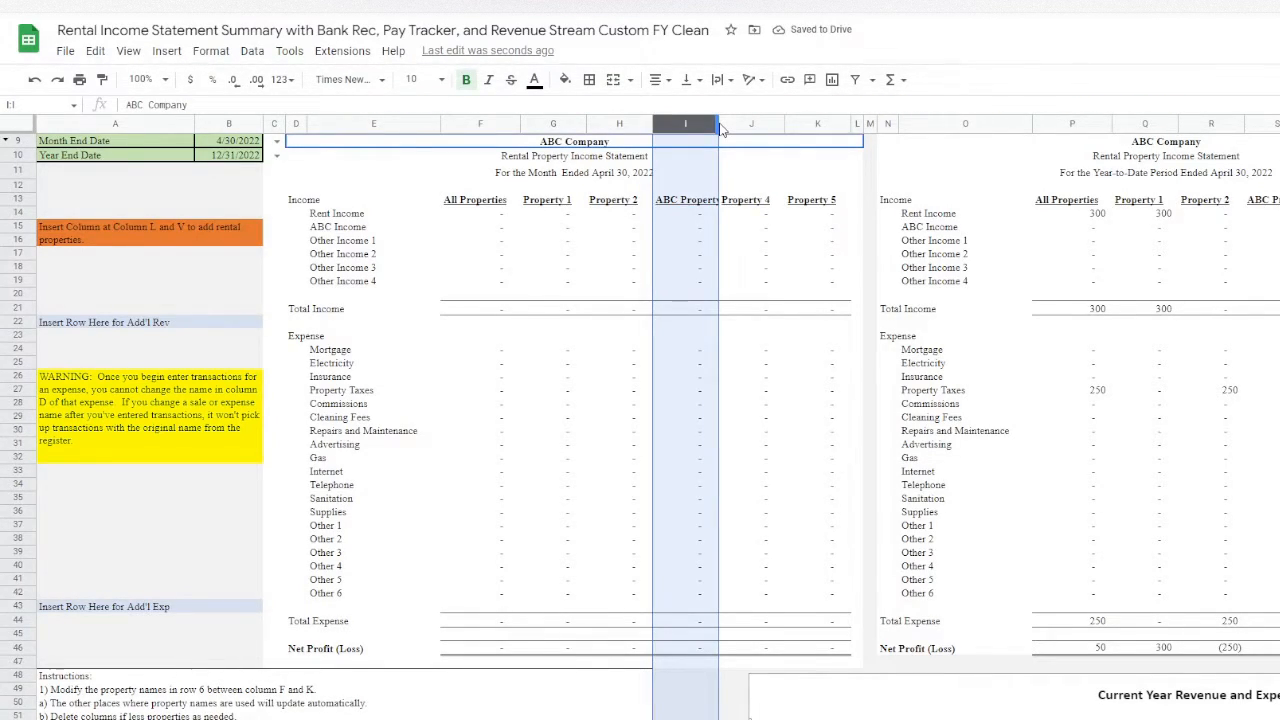
pyautogui.doubleClick(716, 124)
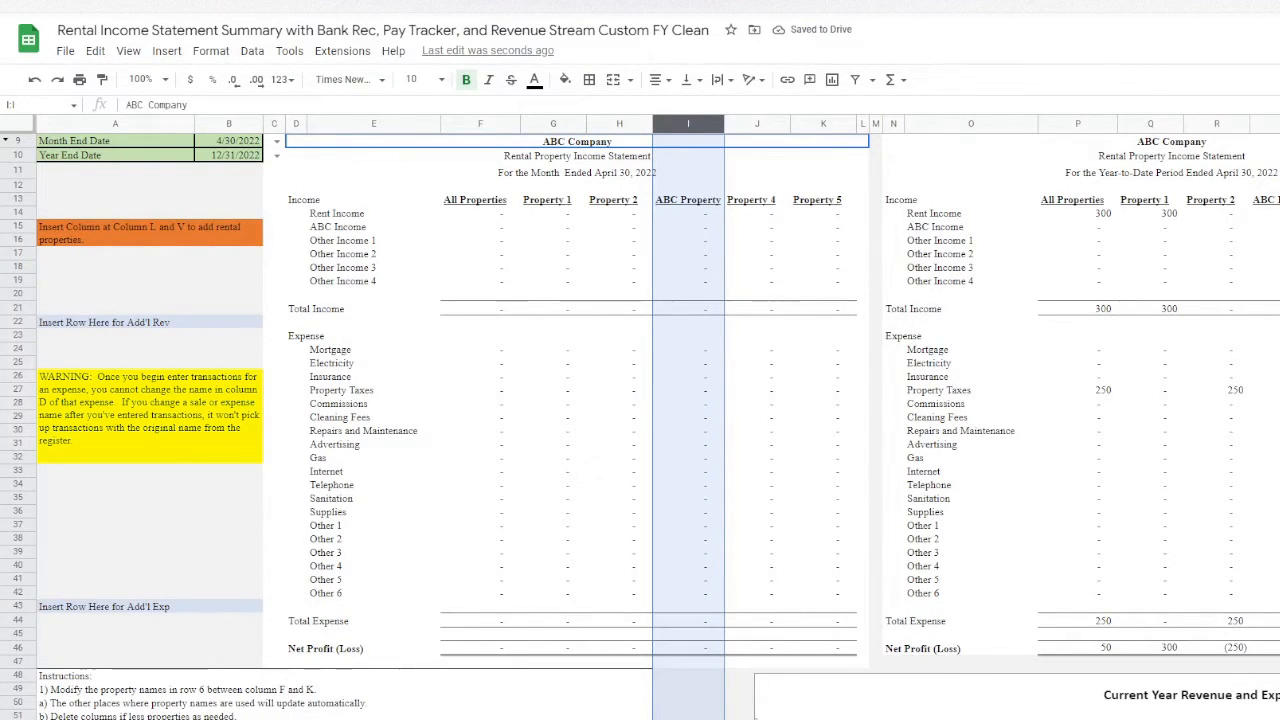
# - Check the Property choices in the register and the revenue stream summary for ABC Property, and return to the income statement
pyautogui.click(430, 718)
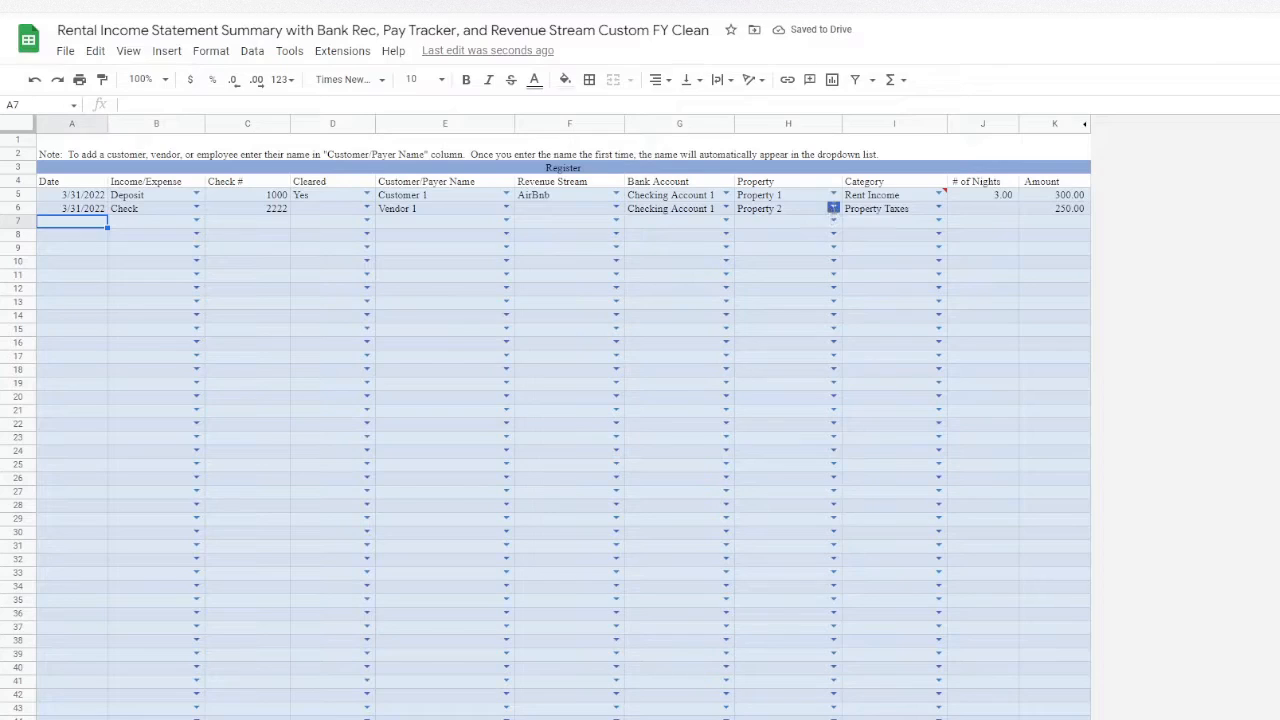
pyautogui.click(833, 209)
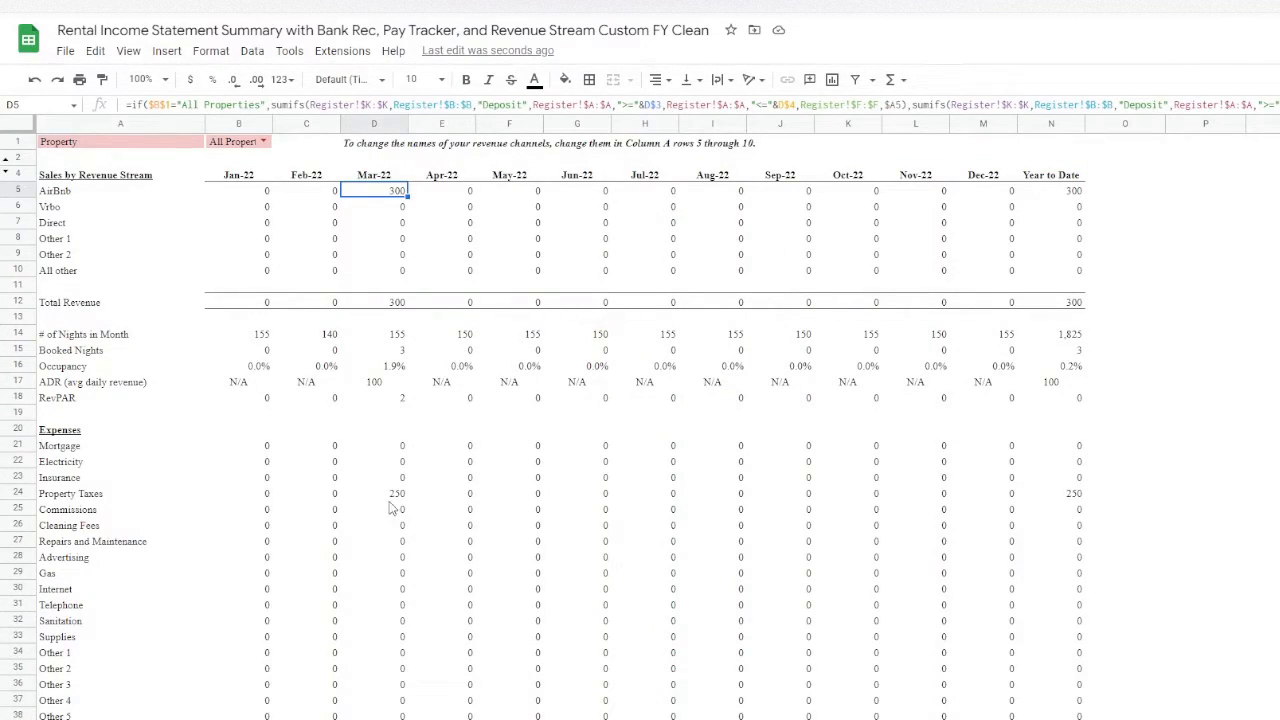
pyautogui.click(256, 143)
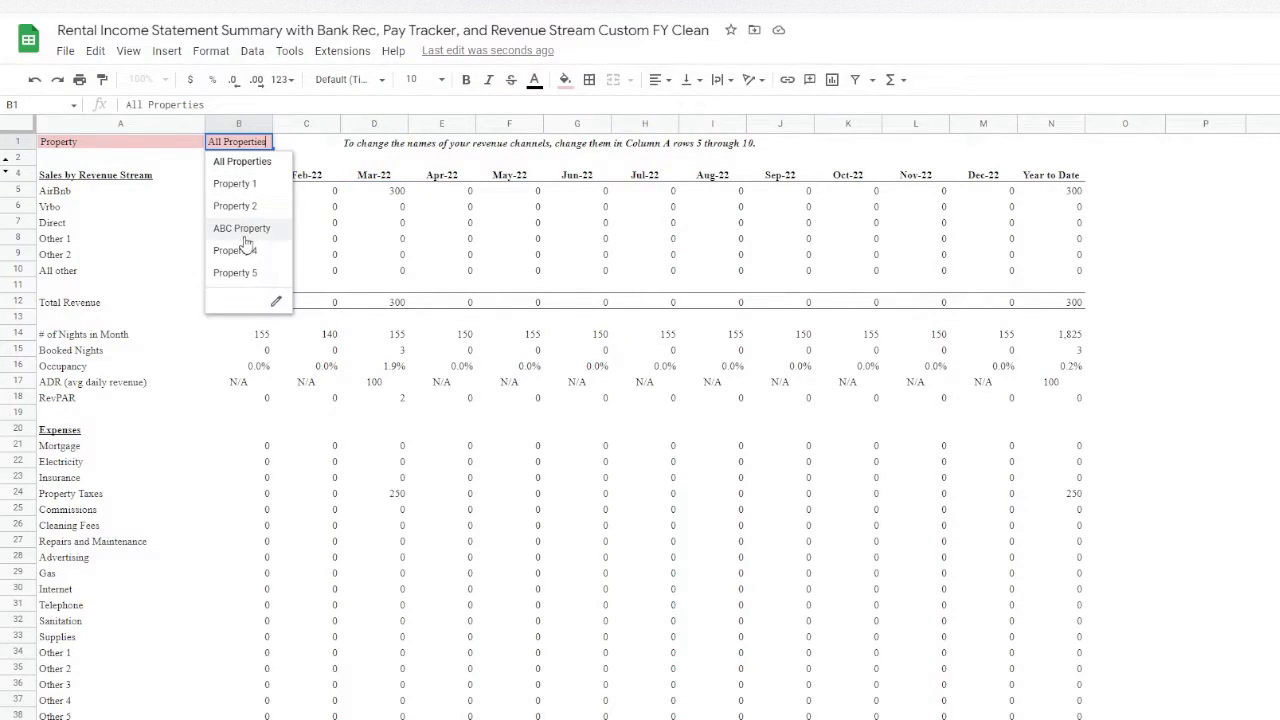
pyautogui.click(389, 224)
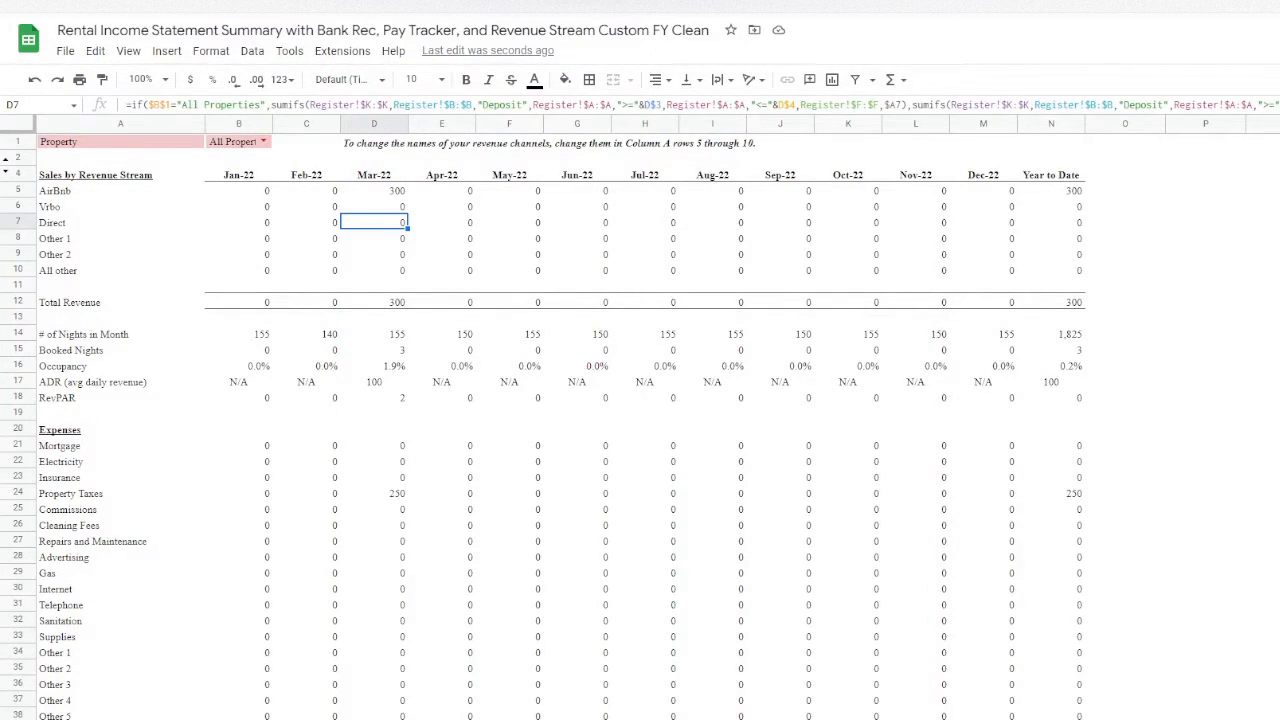
pyautogui.hotkey('ctrl', 'shift', 'pagedown')
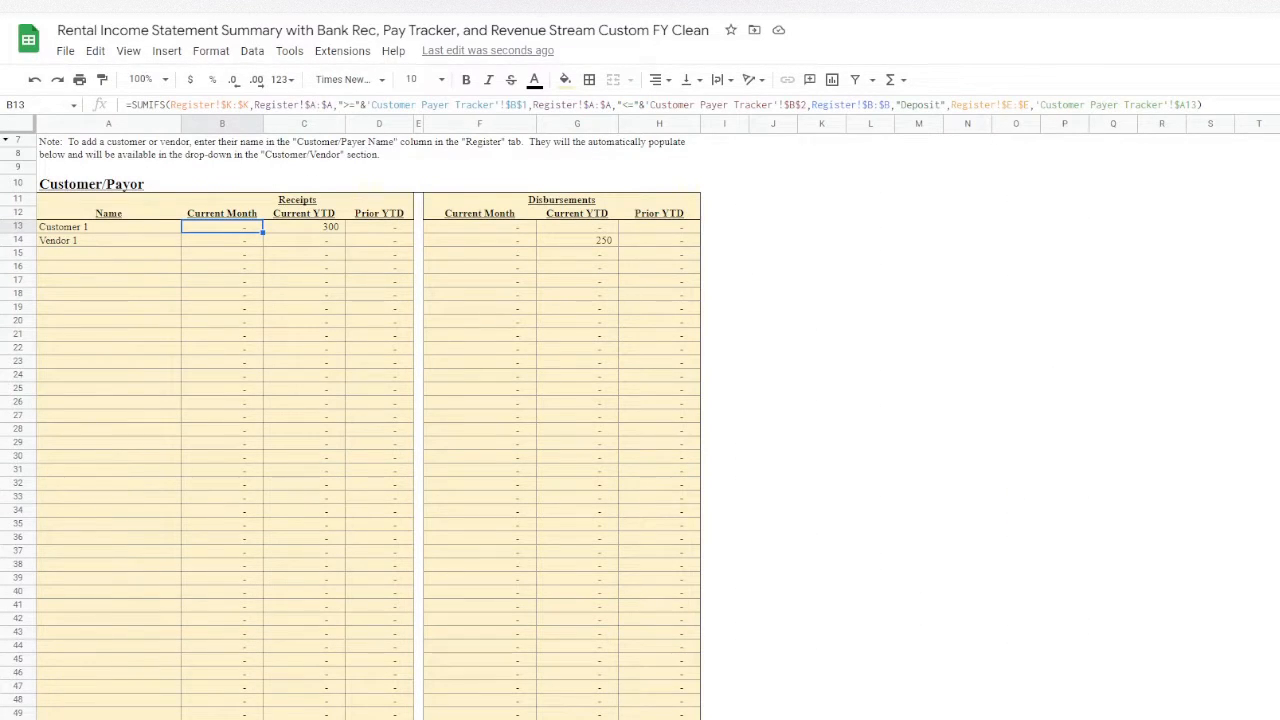
pyautogui.hotkey('ctrl', 'shift', 'pageup')
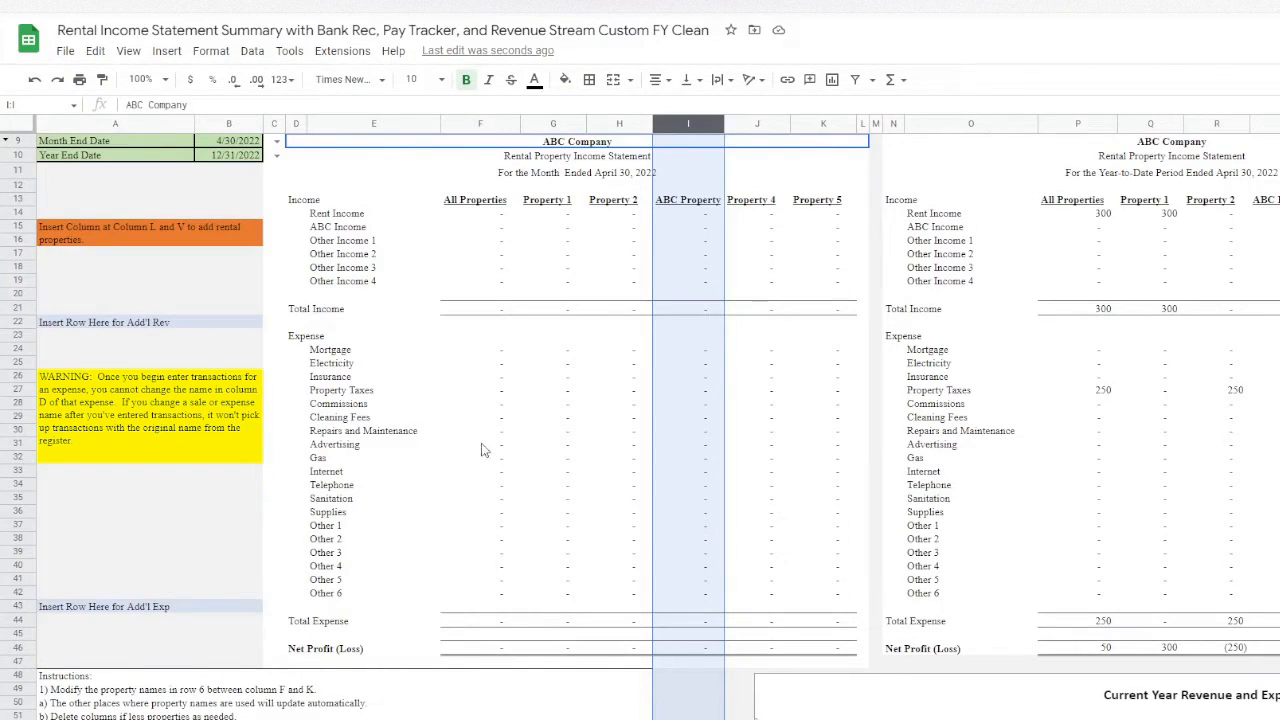
pyautogui.click(580, 404)
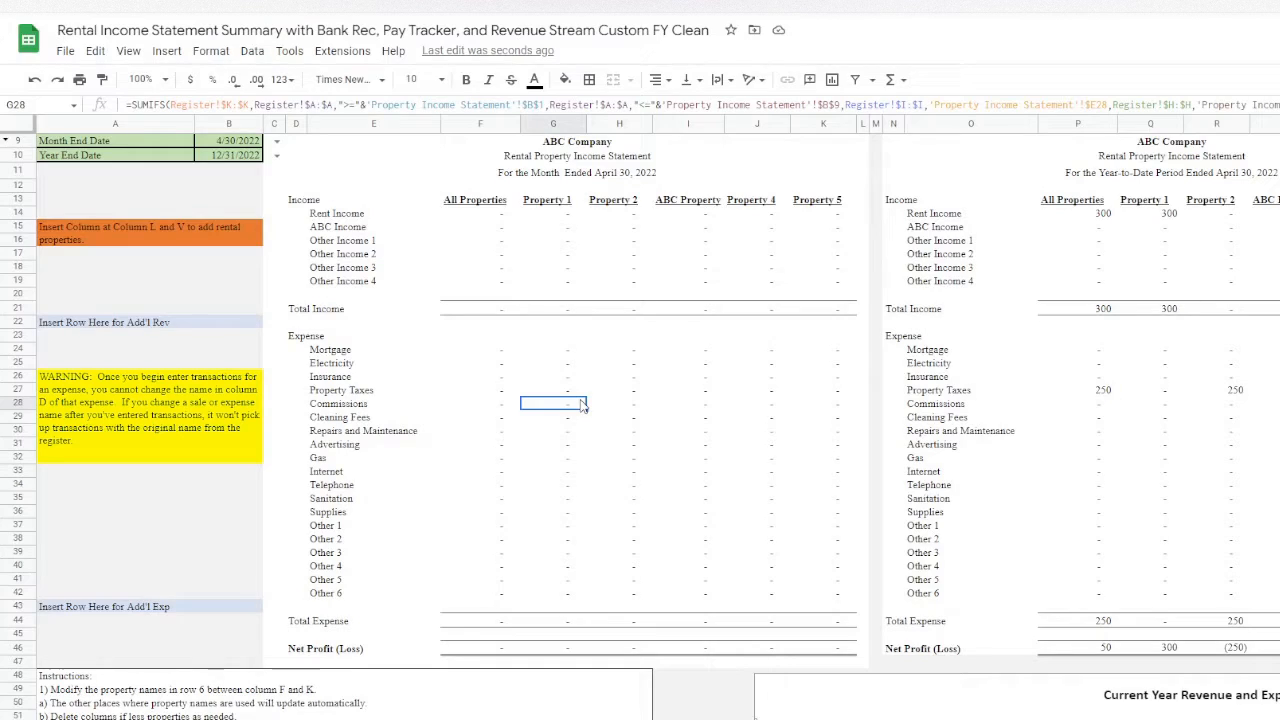
# - Insert a column at L after Property 5 in the monthly income statement and widen it to property column width
pyautogui.rightClick(862, 124)
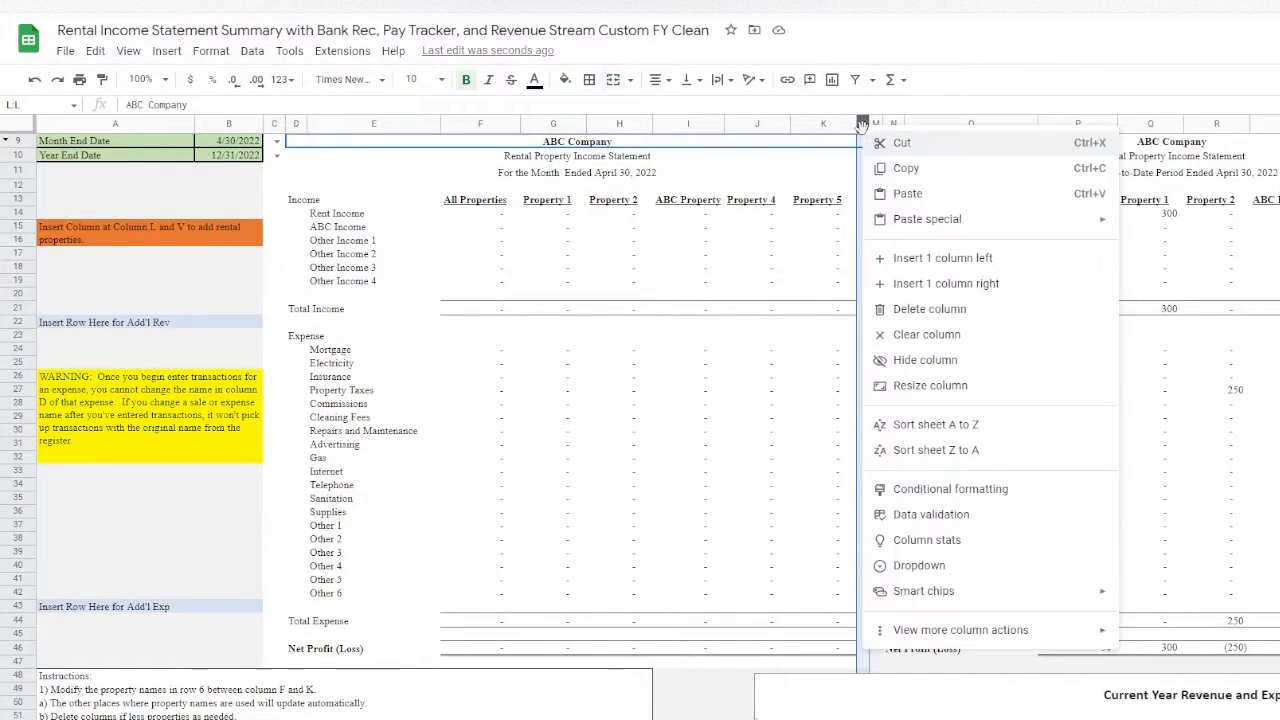
pyautogui.click(898, 259)
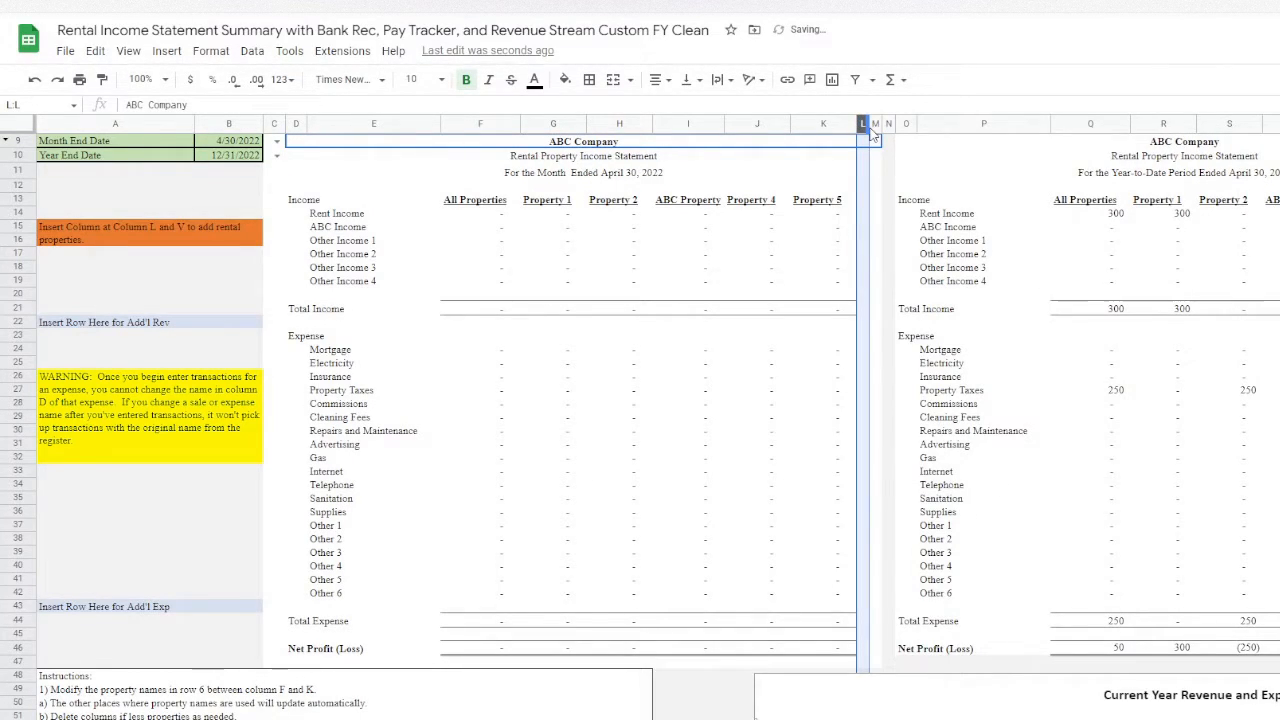
pyautogui.moveTo(866, 123); pyautogui.dragTo(912, 123)
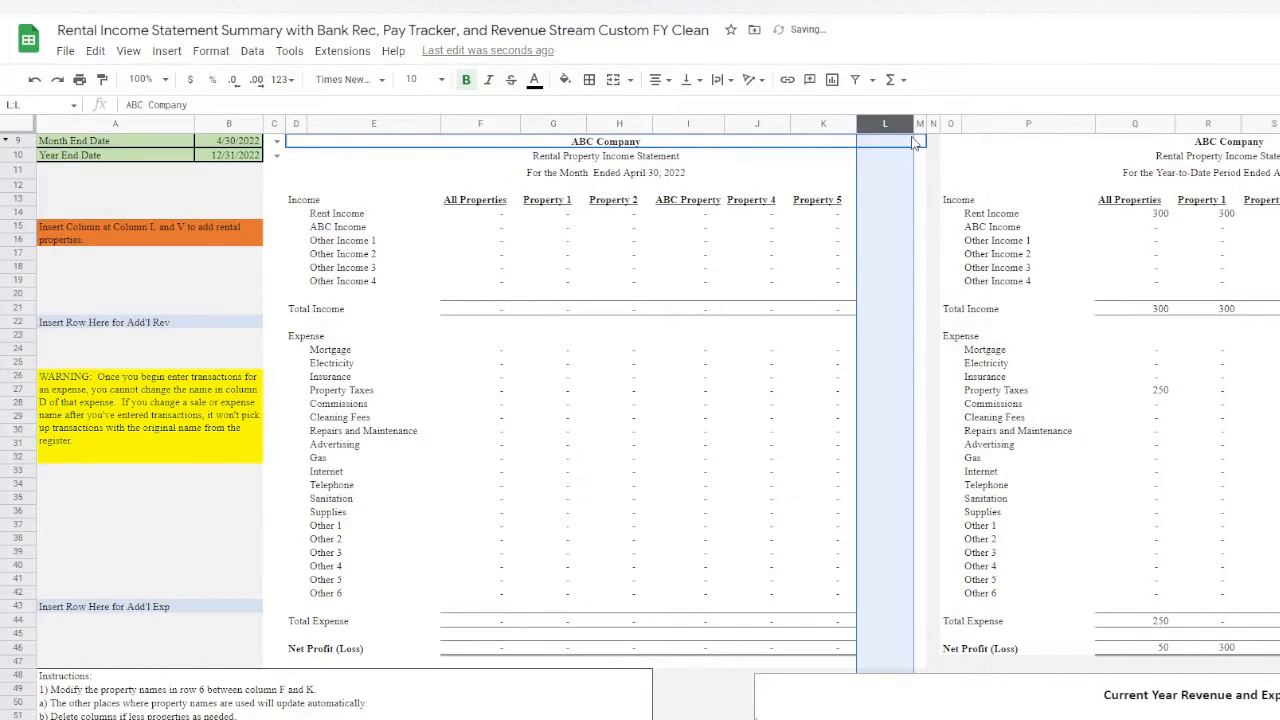
# - Head the new column L XYZ Property and fill Property 5's formulas for rows 14 to 46 across into it
pyautogui.click(835, 205)
pyautogui.click(877, 203)
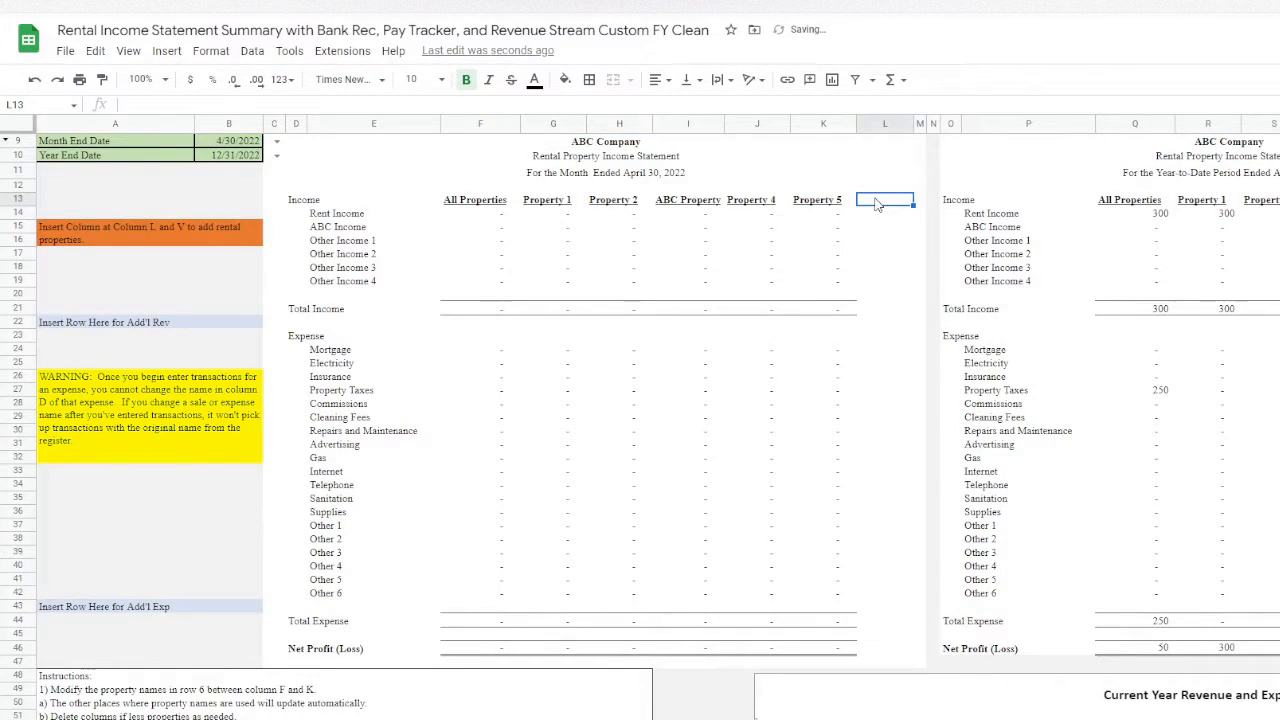
pyautogui.write('XYZ')
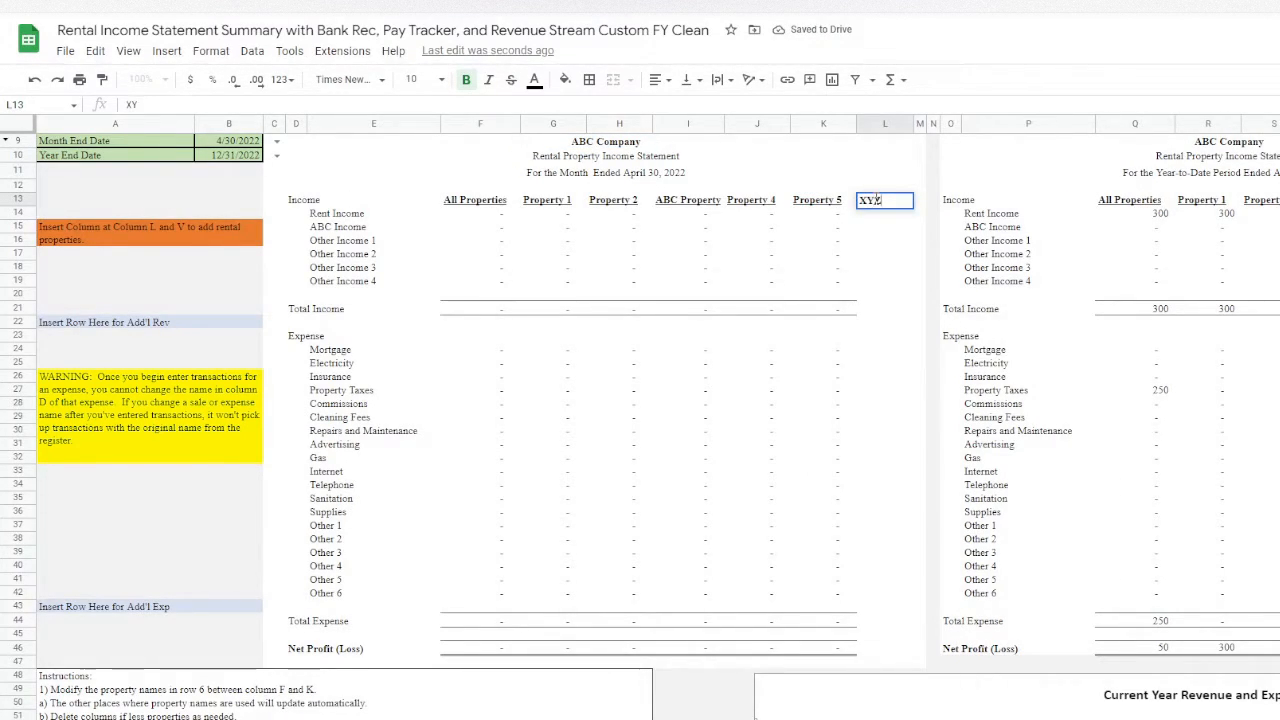
pyautogui.write(' Property')
pyautogui.press('Return')
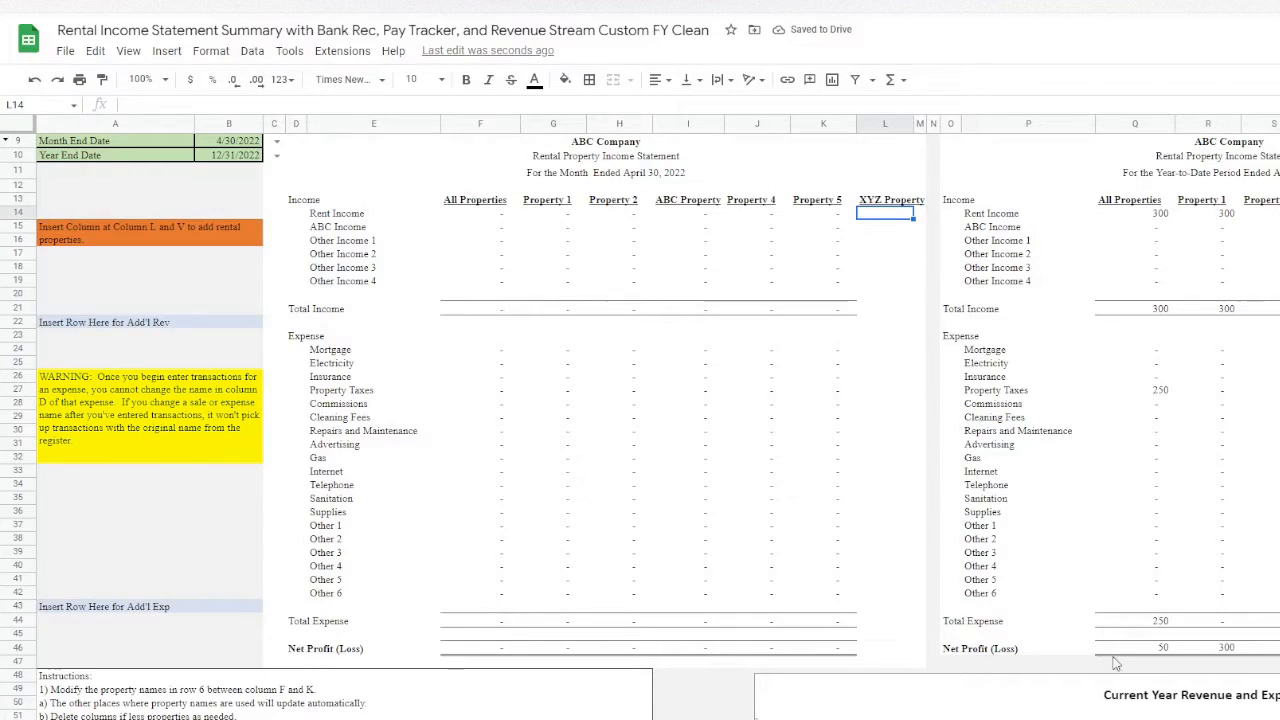
pyautogui.moveTo(812, 214); pyautogui.dragTo(855, 654)
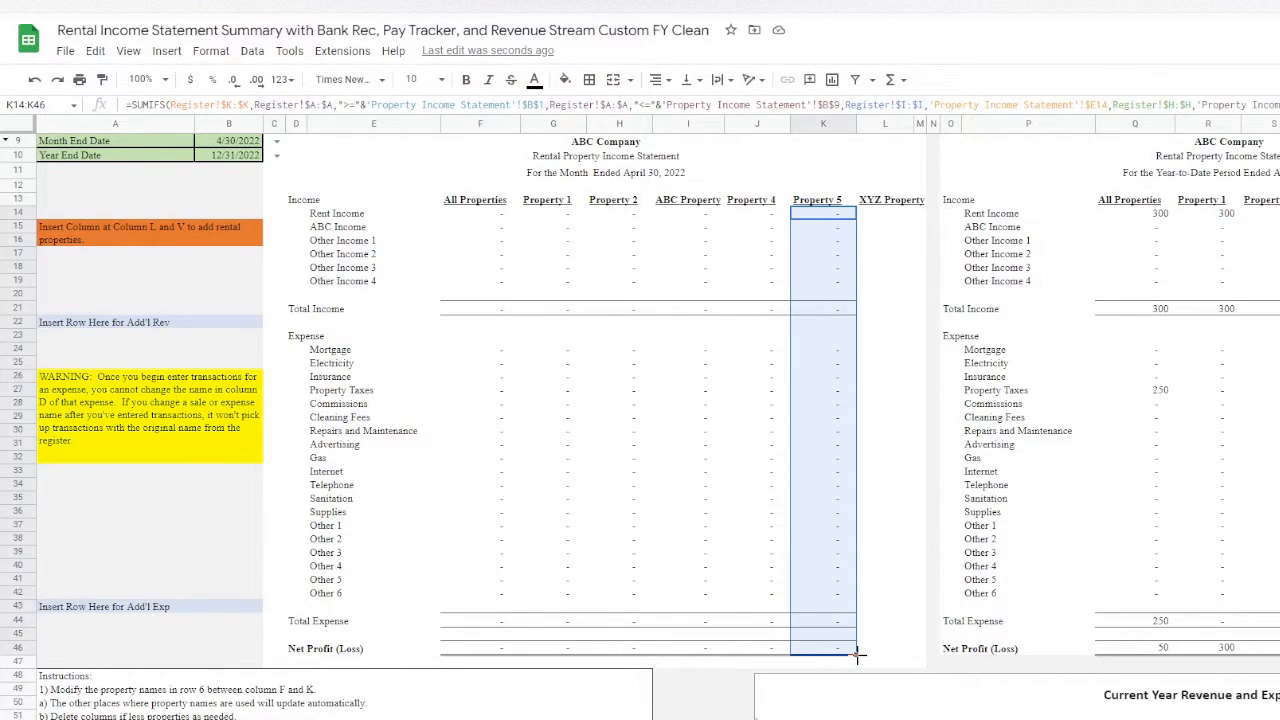
pyautogui.moveTo(856, 654); pyautogui.dragTo(885, 654)
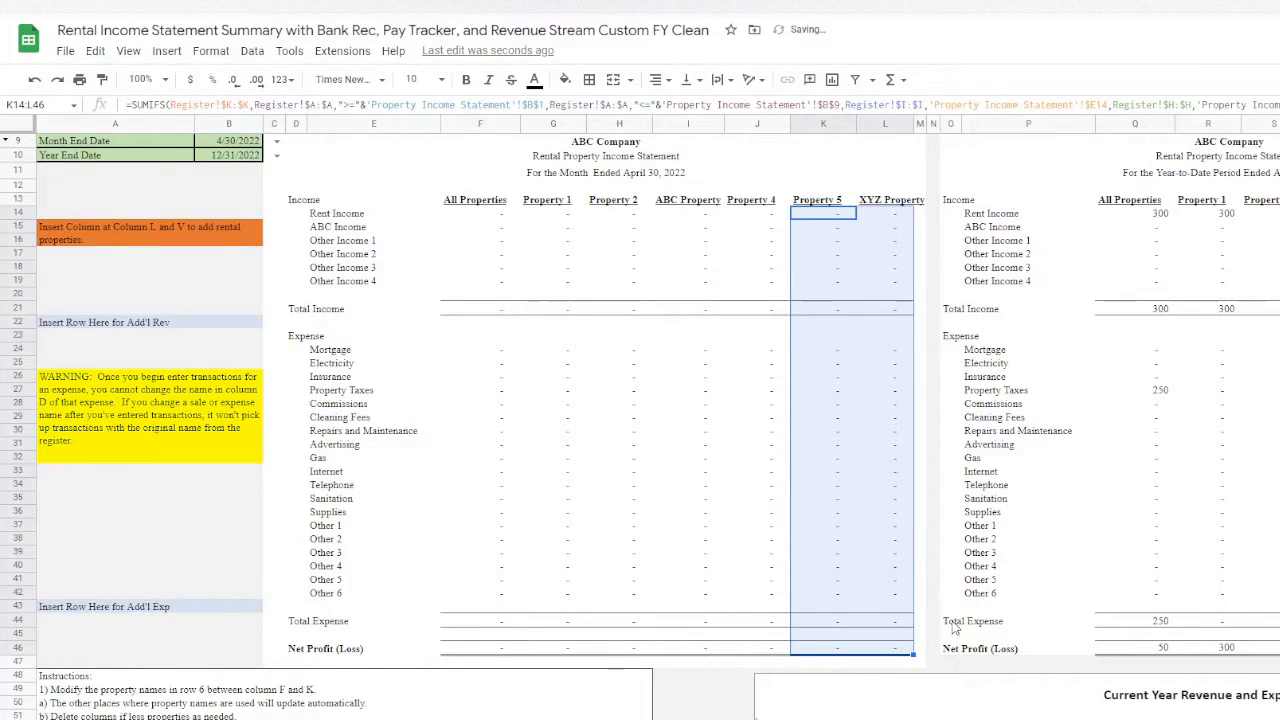
# - Insert a column at W after Property 5 in the year-to-date income statement and widen it to fit its heading
pyautogui.hscroll(5, 810, 710)
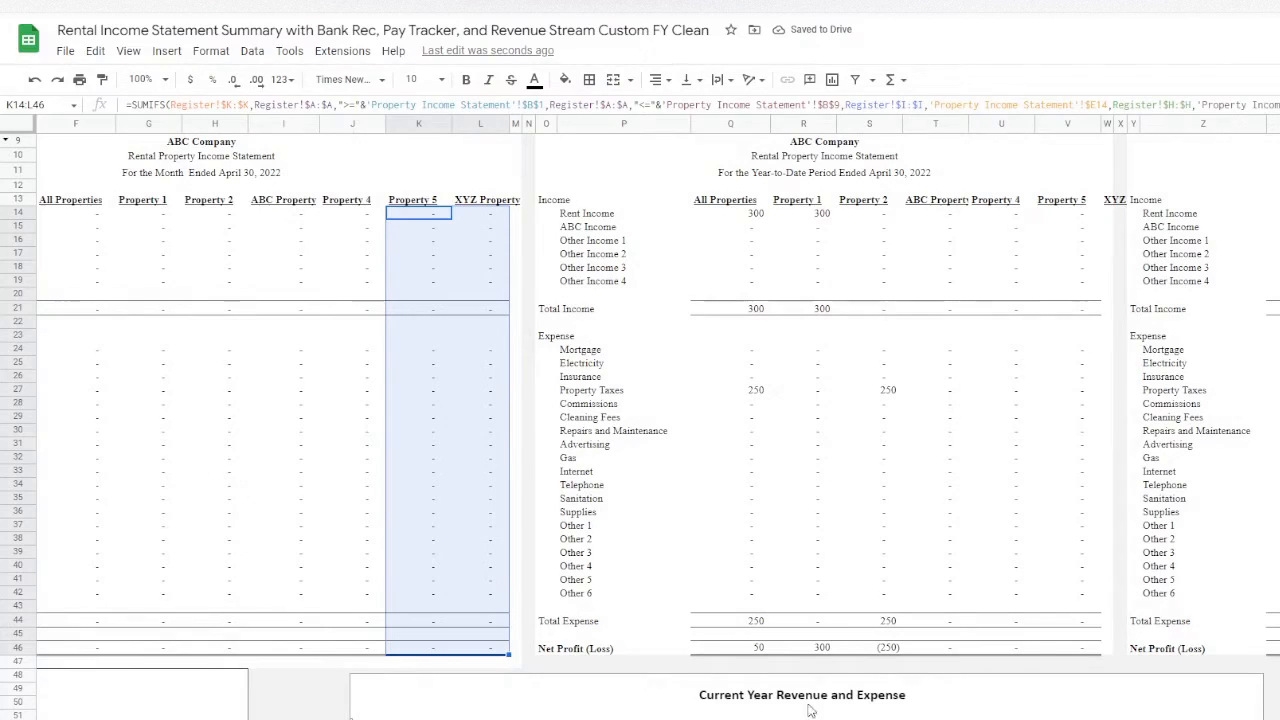
pyautogui.click(1106, 123)
pyautogui.rightClick(1104, 121)
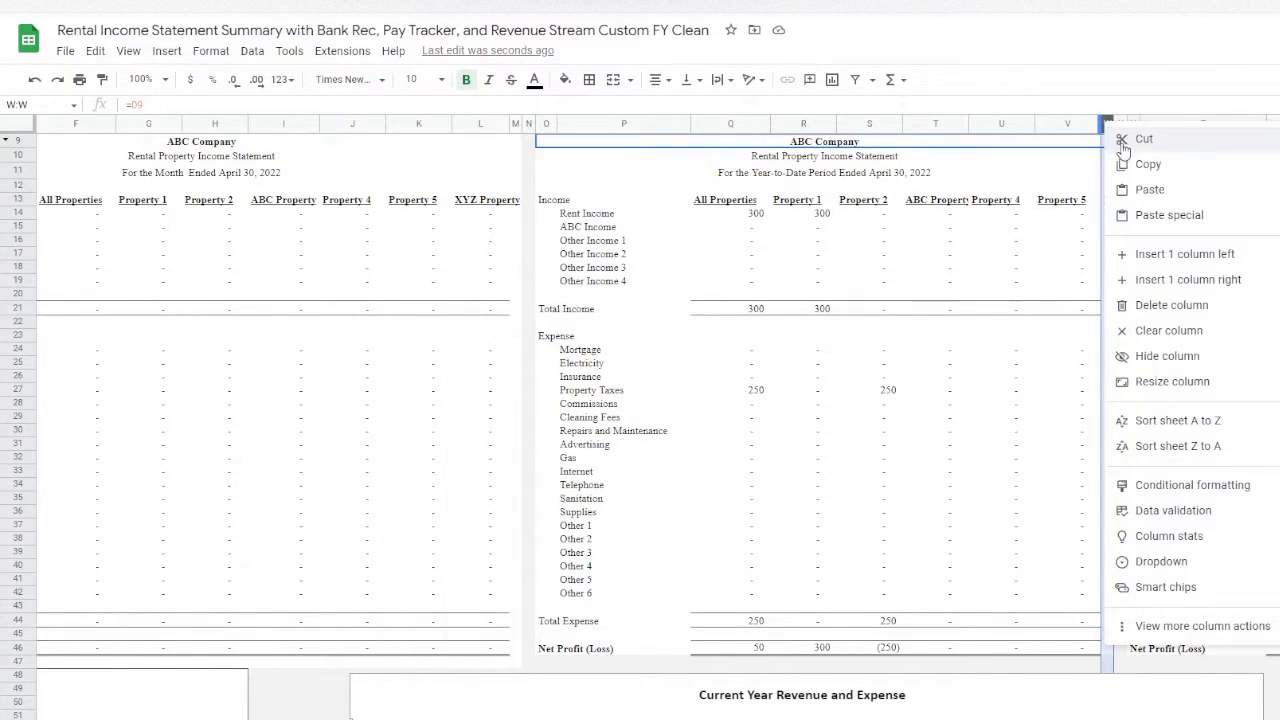
pyautogui.click(1160, 259)
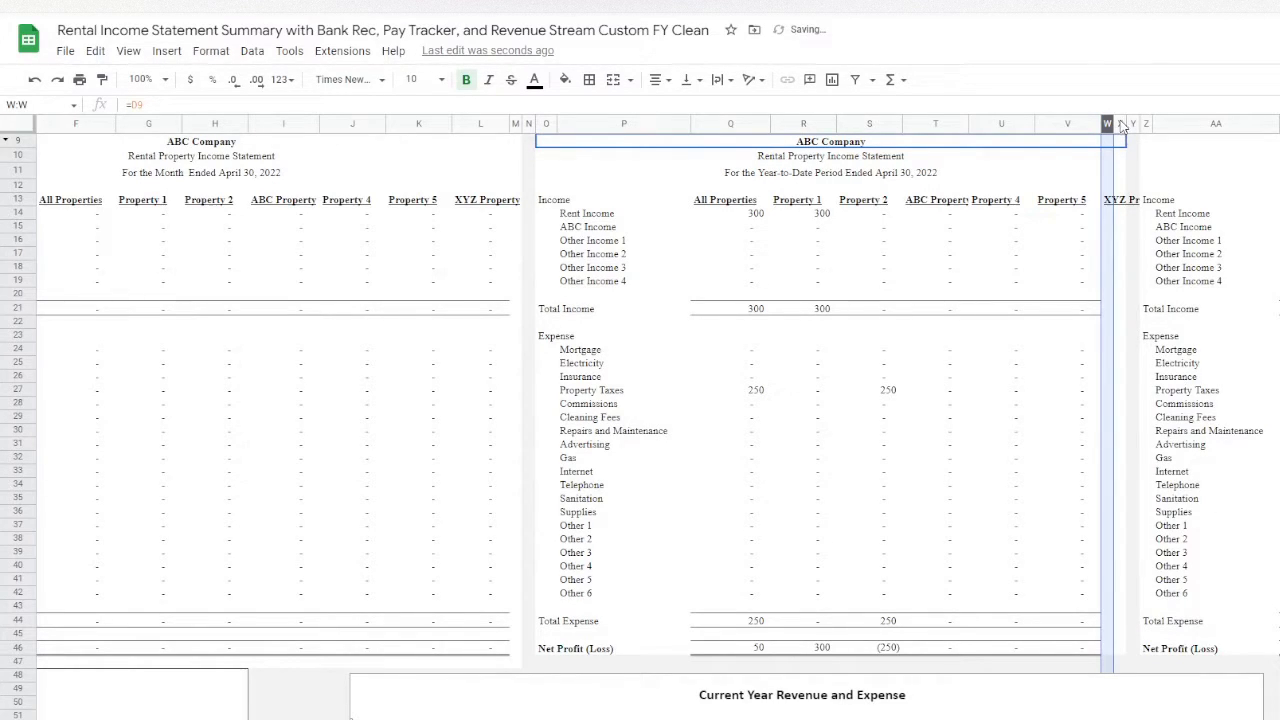
pyautogui.moveTo(1118, 122); pyautogui.dragTo(1176, 122)
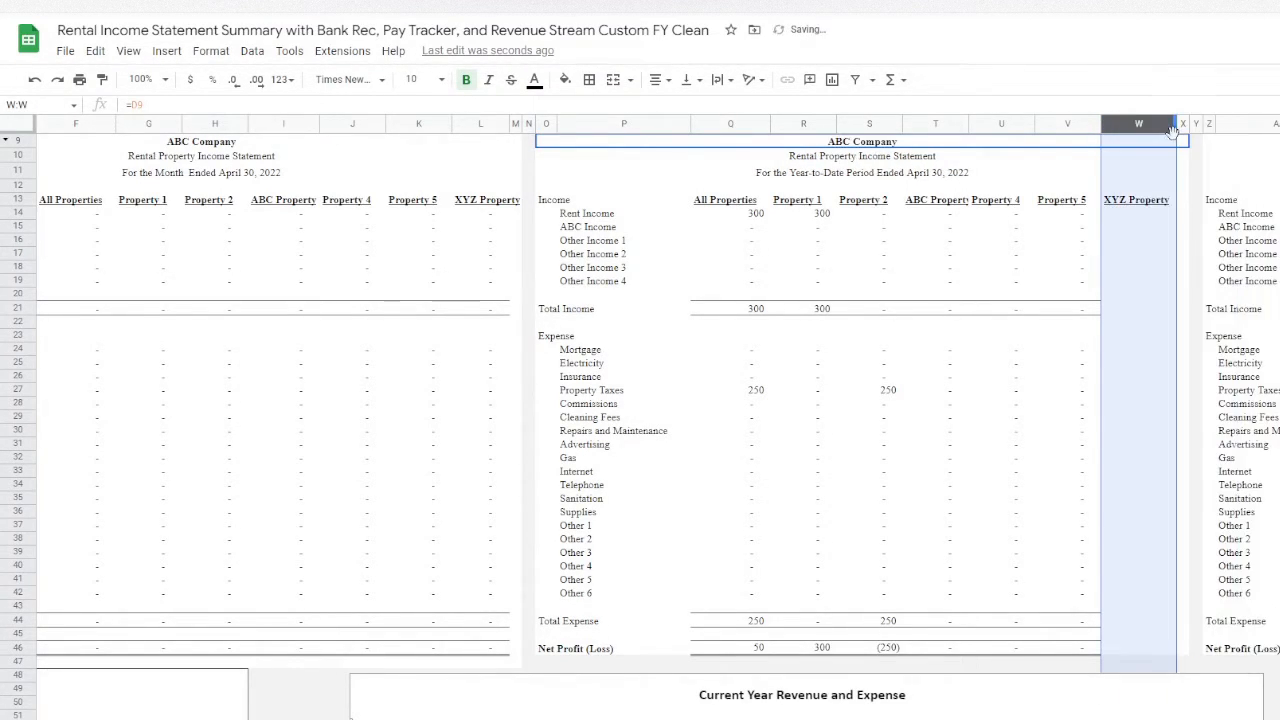
# - Fill the year-to-date Property 5 formulas for rows 14 to 46 across into the XYZ Property column
pyautogui.click(1136, 200)
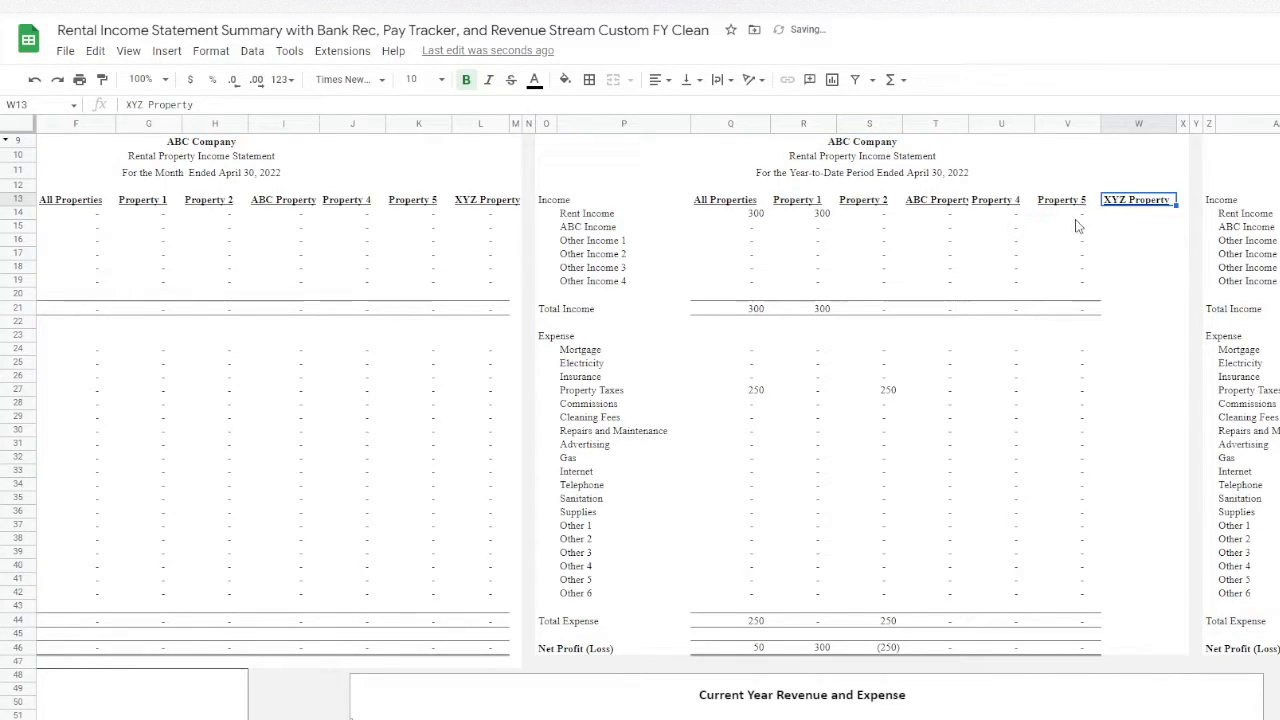
pyautogui.moveTo(1071, 220); pyautogui.dragTo(1146, 660)
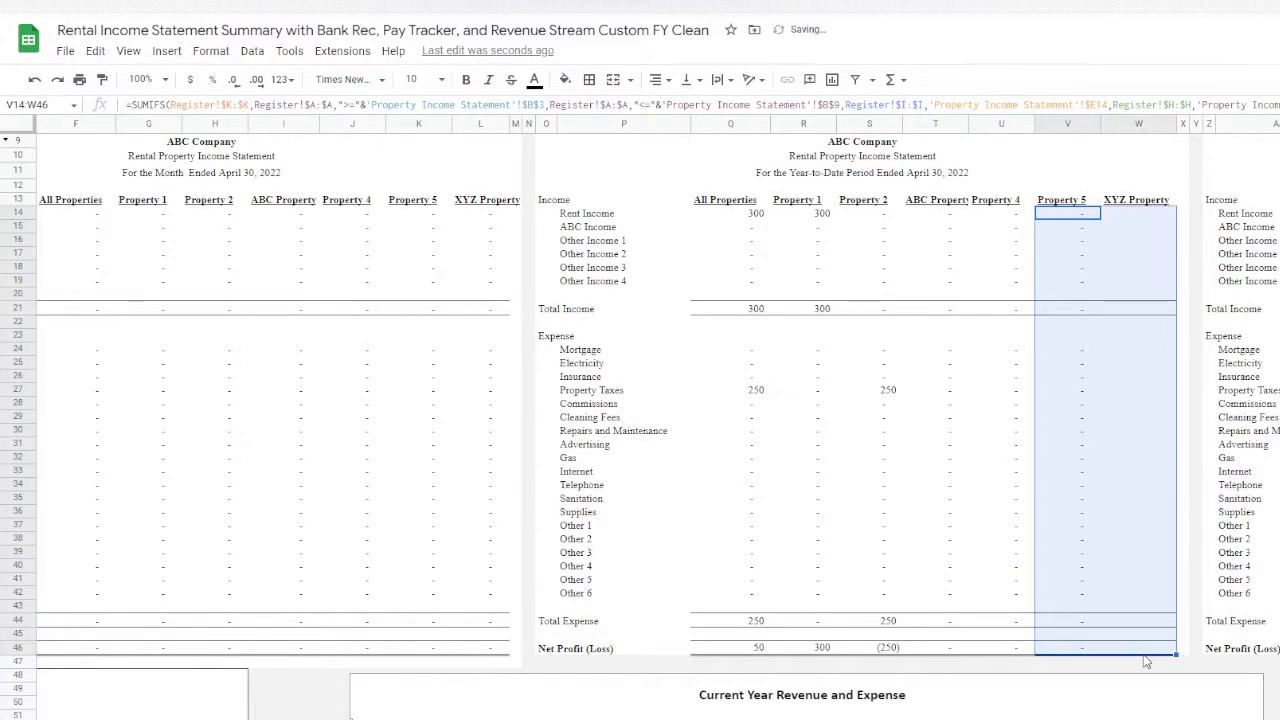
pyautogui.click(1127, 216)
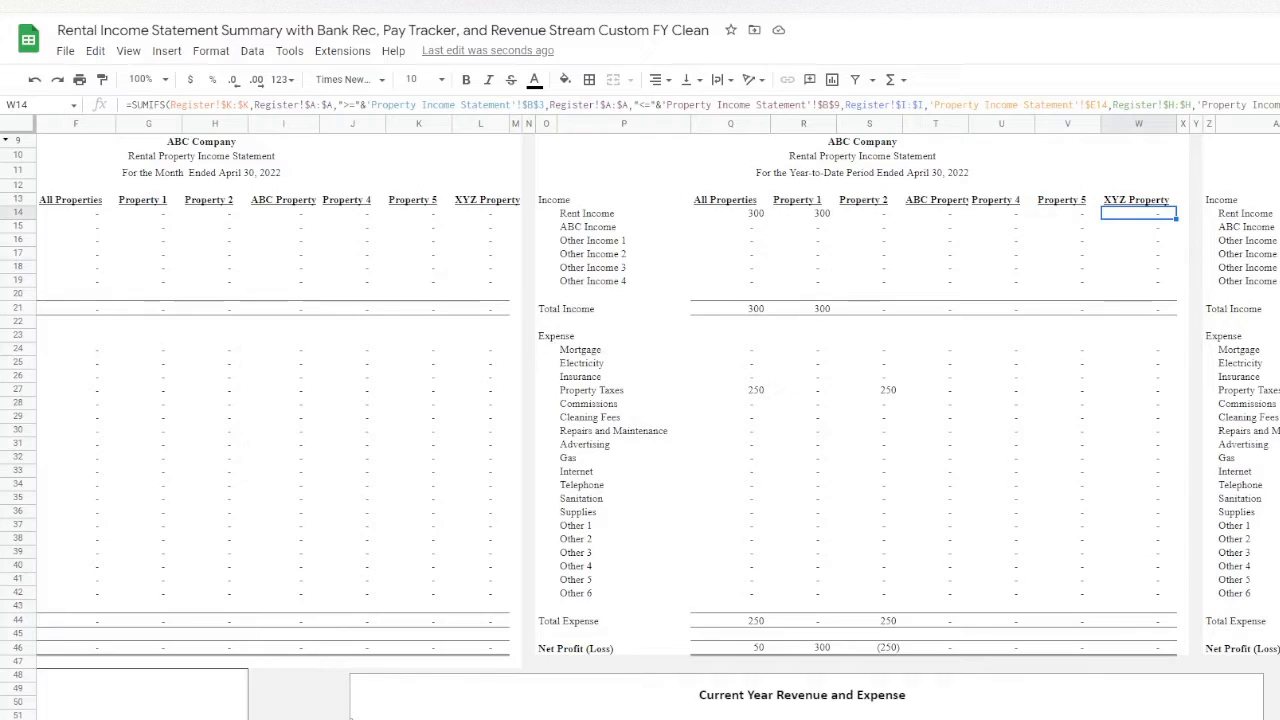
# - Check the register's Property choices in row 6 for XYZ Property, leaving the entry as Property 2
pyautogui.click(430, 719)
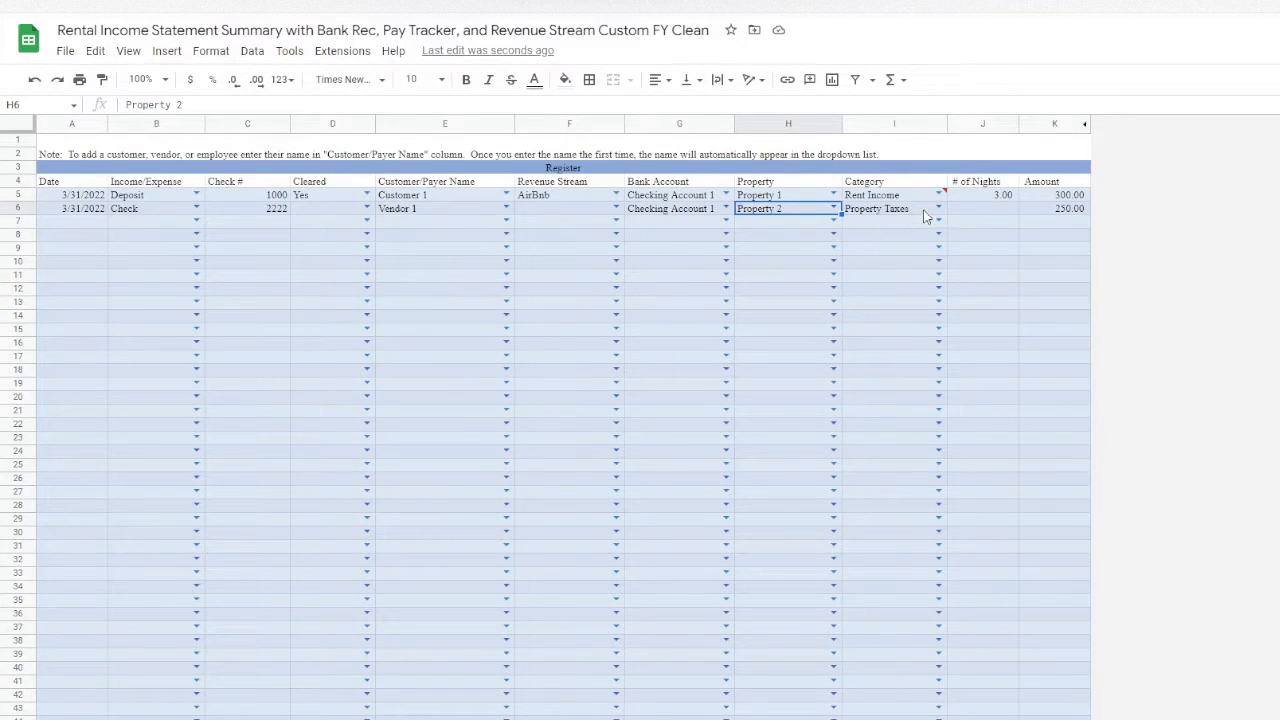
pyautogui.click(833, 209)
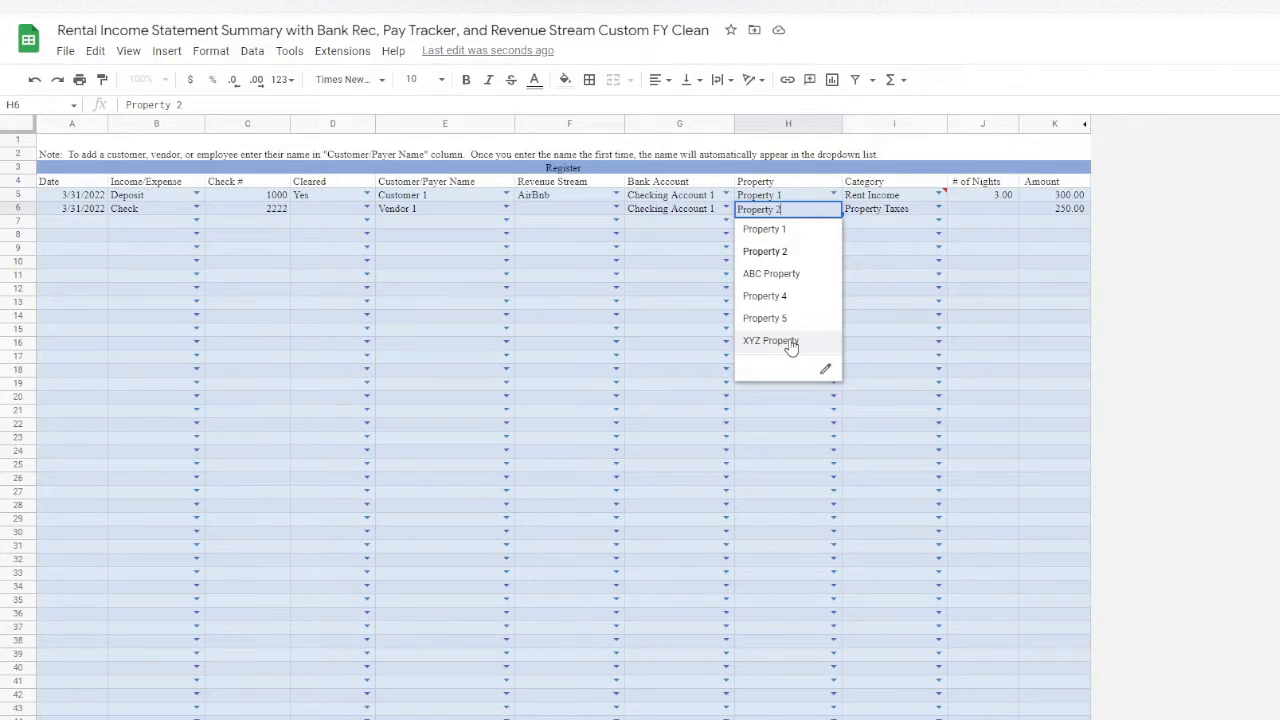
pyautogui.click(548, 412)
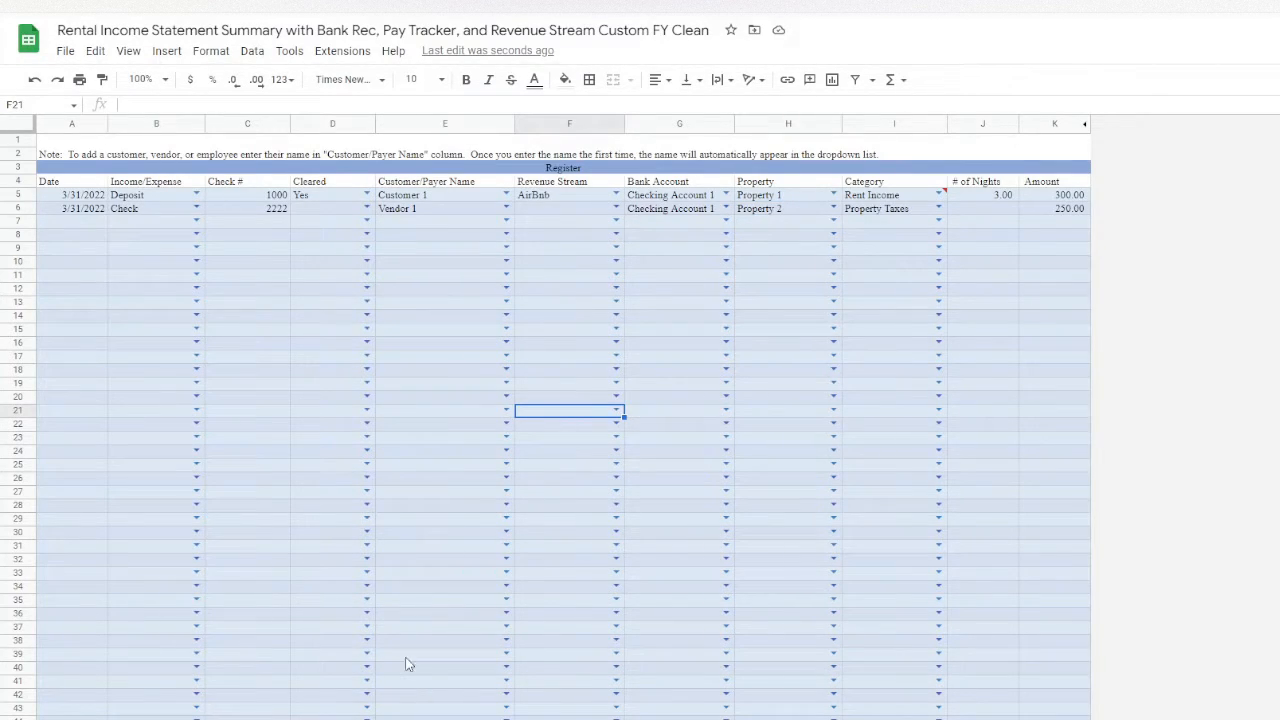
# - Delete the XYZ Property columns from the monthly and year-to-date property income statements
pyautogui.click(358, 719)
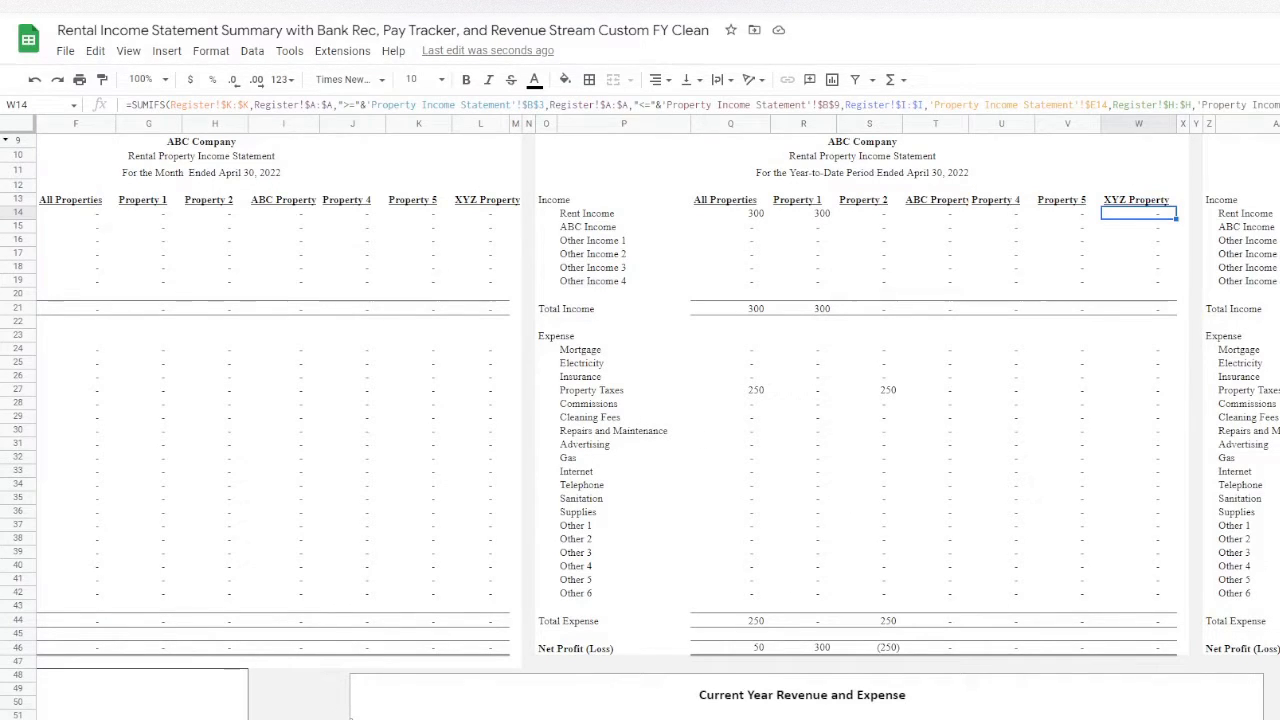
pyautogui.hscroll(-4, 658, 420)
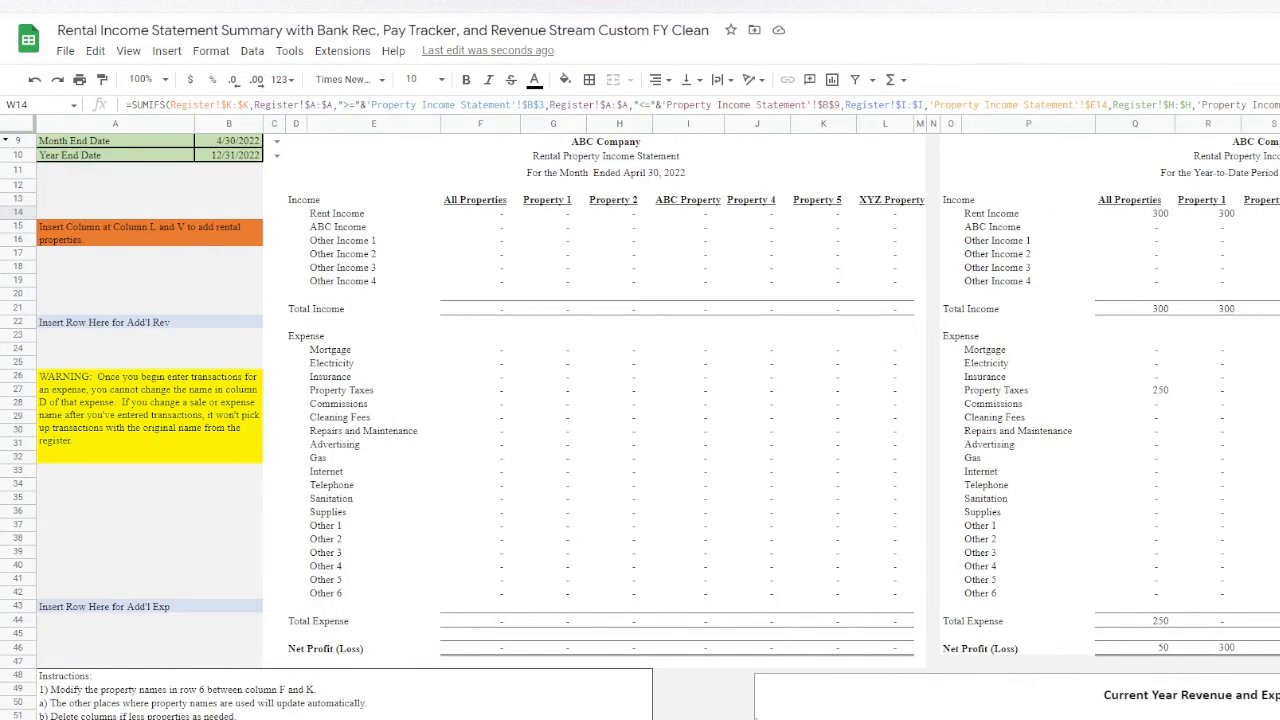
pyautogui.rightClick(812, 123)
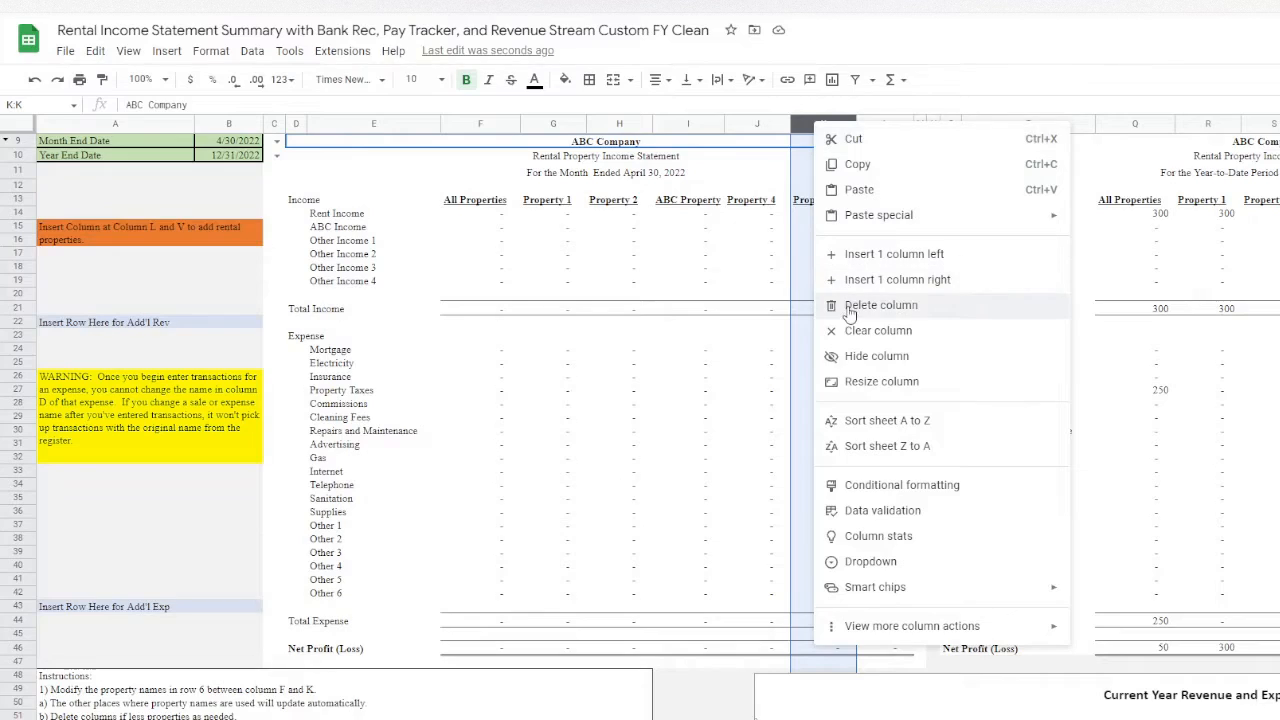
pyautogui.click(743, 357)
pyautogui.rightClick(885, 123)
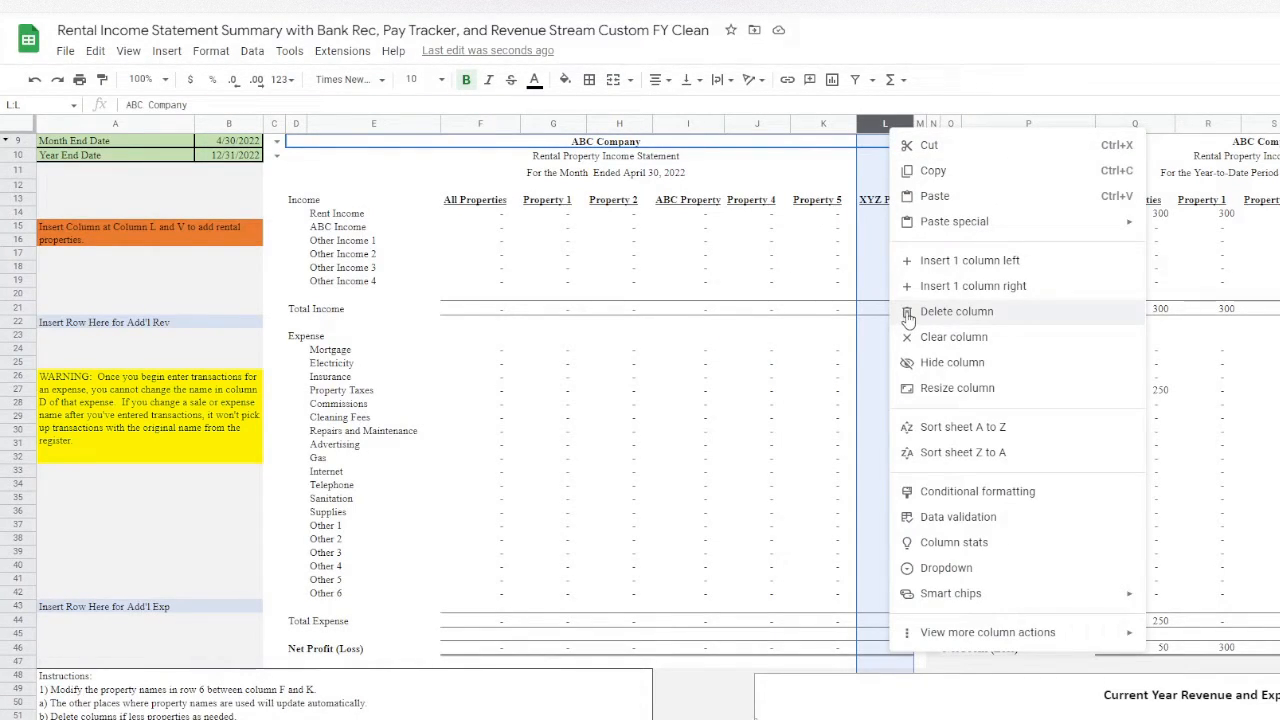
pyautogui.click(906, 313)
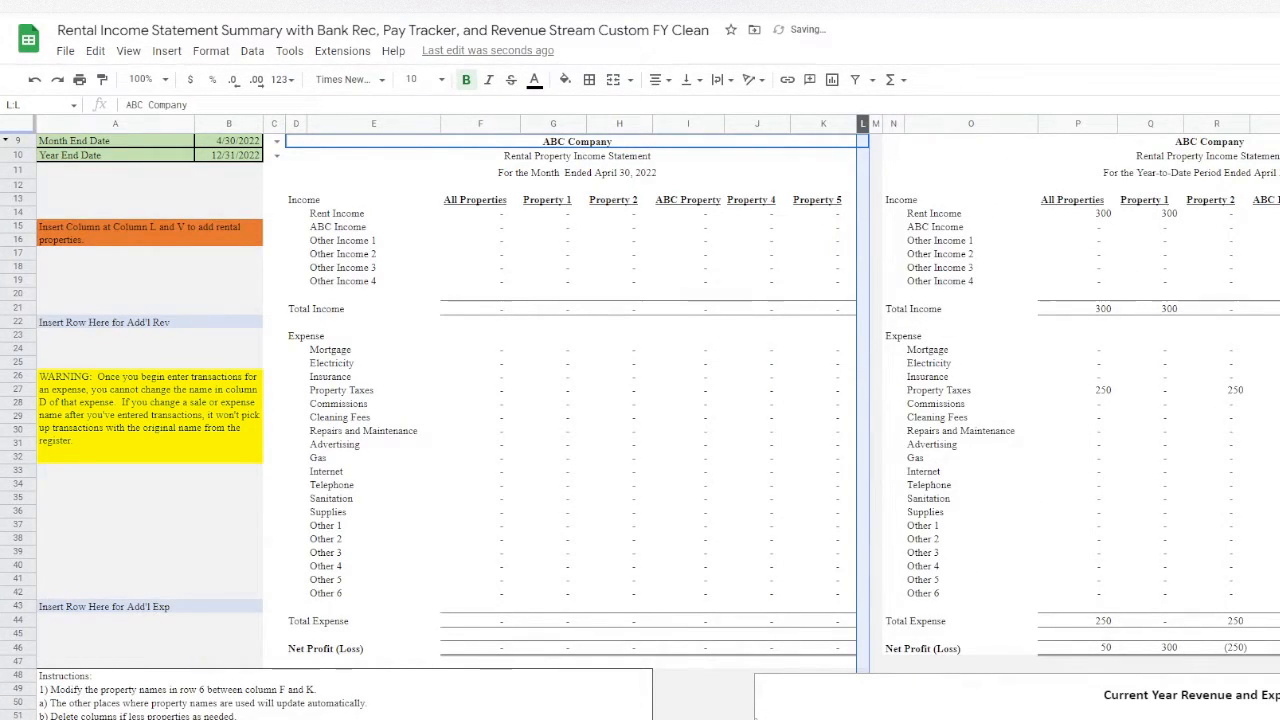
pyautogui.click(1279, 199)
pyautogui.rightClick(1278, 123)
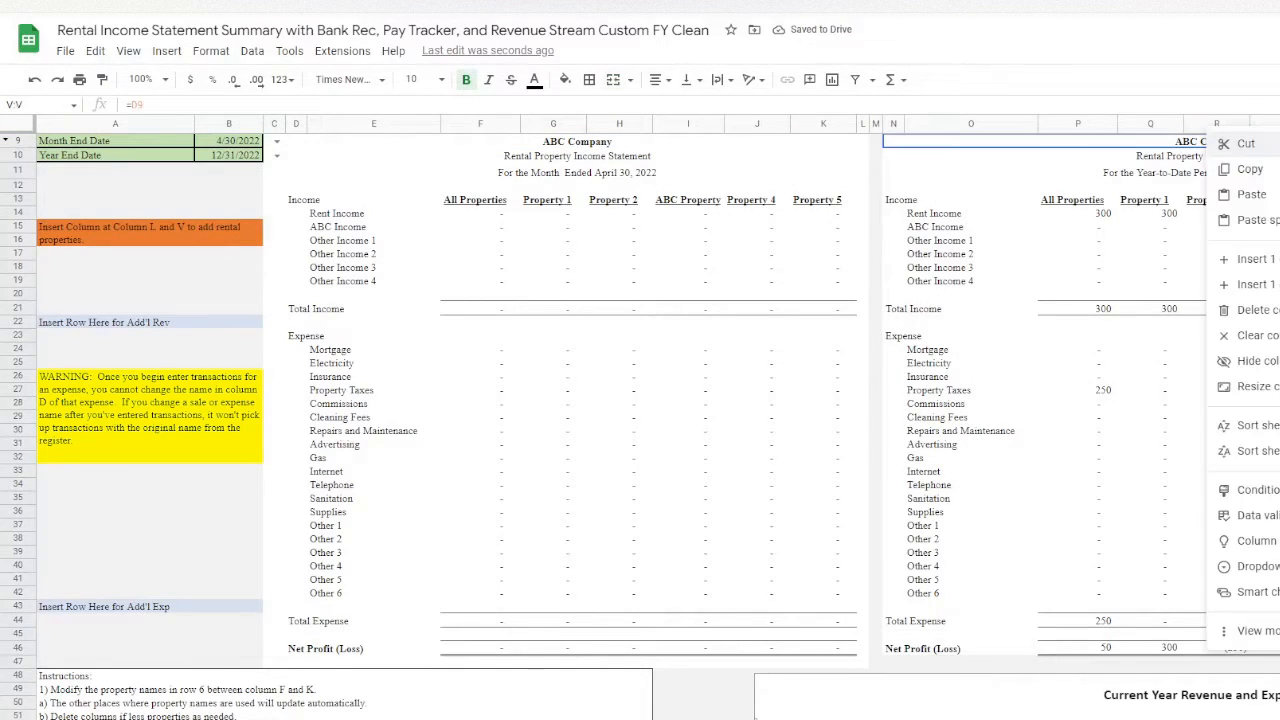
pyautogui.click(1240, 311)
pyautogui.click(782, 405)
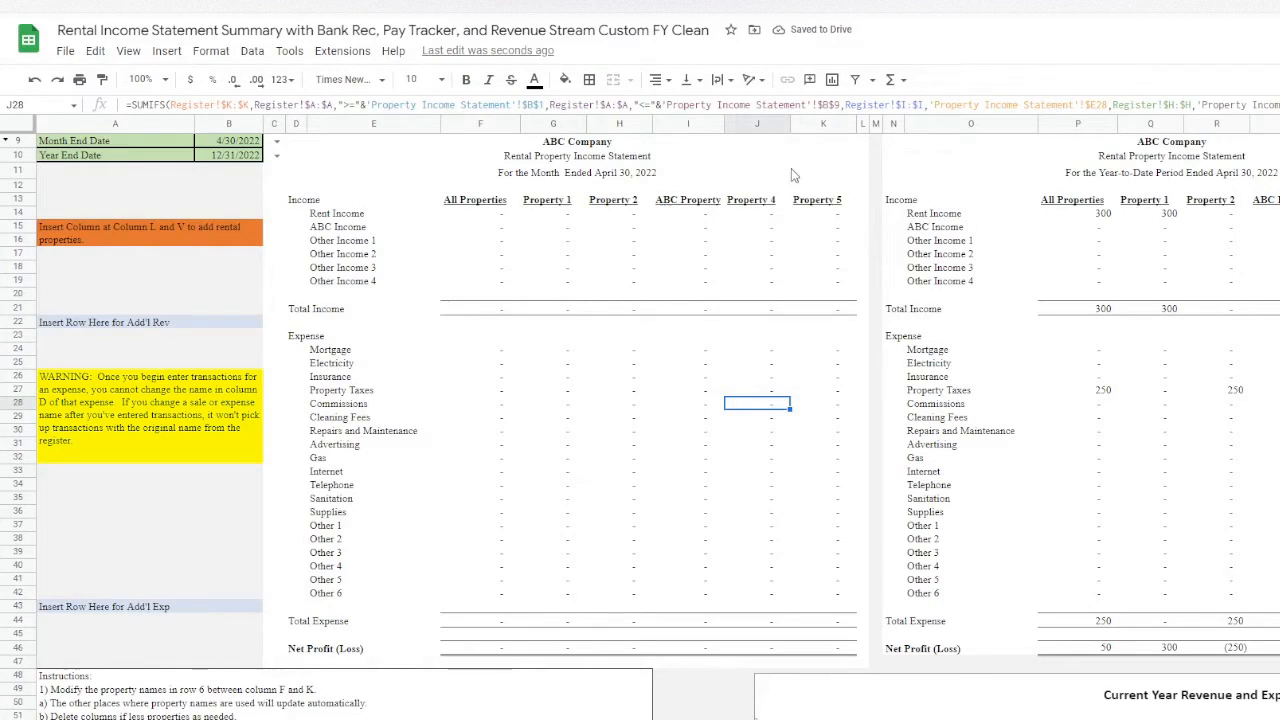
# - Rename the Other Income 1 category in the monthly income statement as Test 1
pyautogui.click(347, 247)
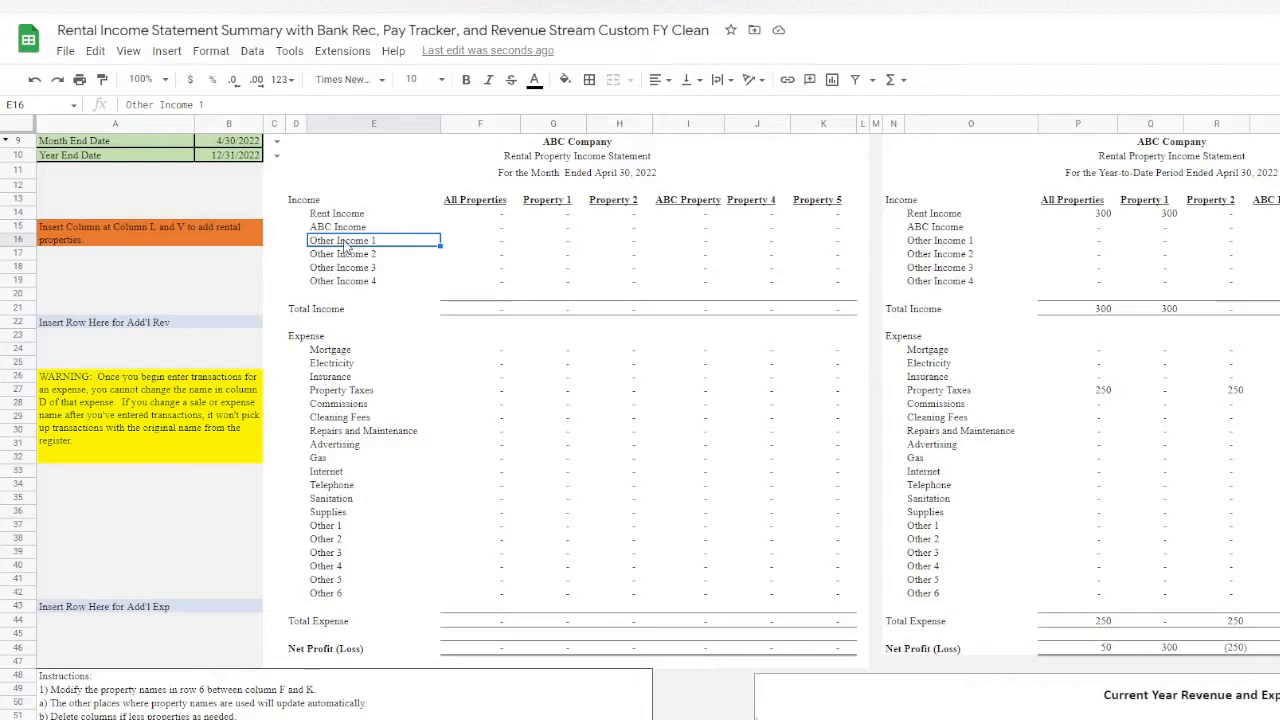
pyautogui.write('Test')
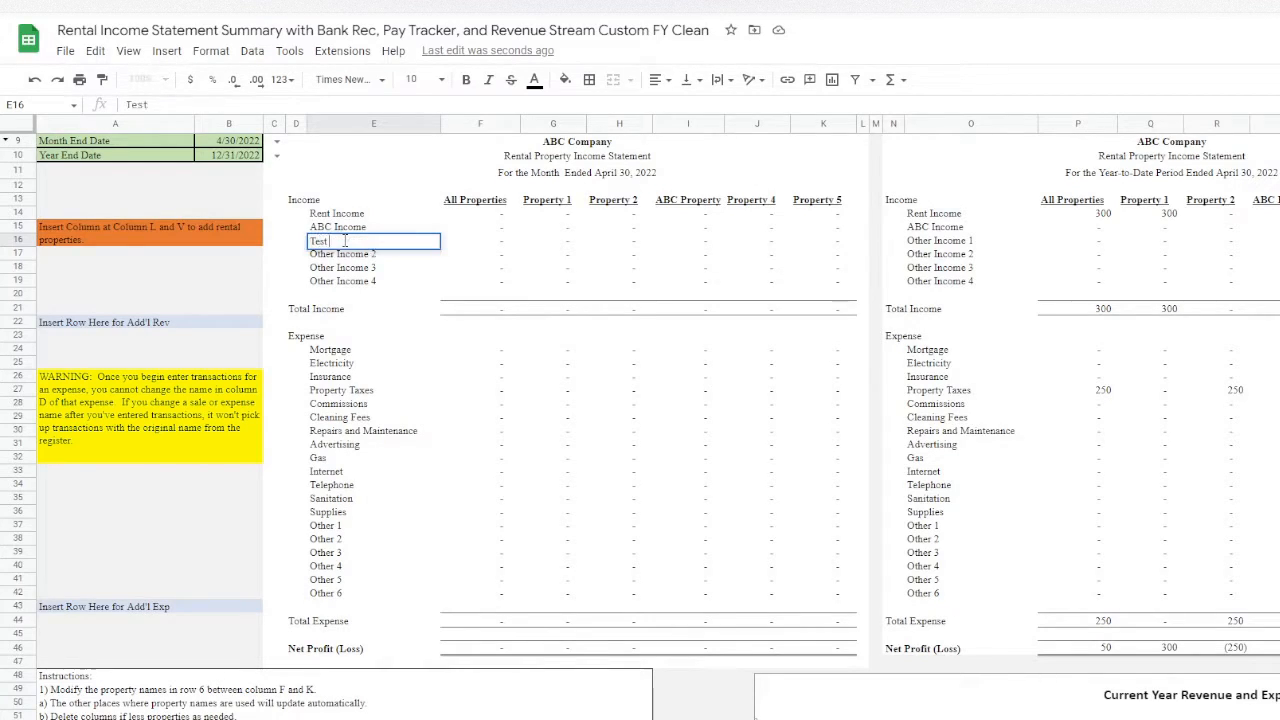
pyautogui.write(' 1')
pyautogui.press('Return')
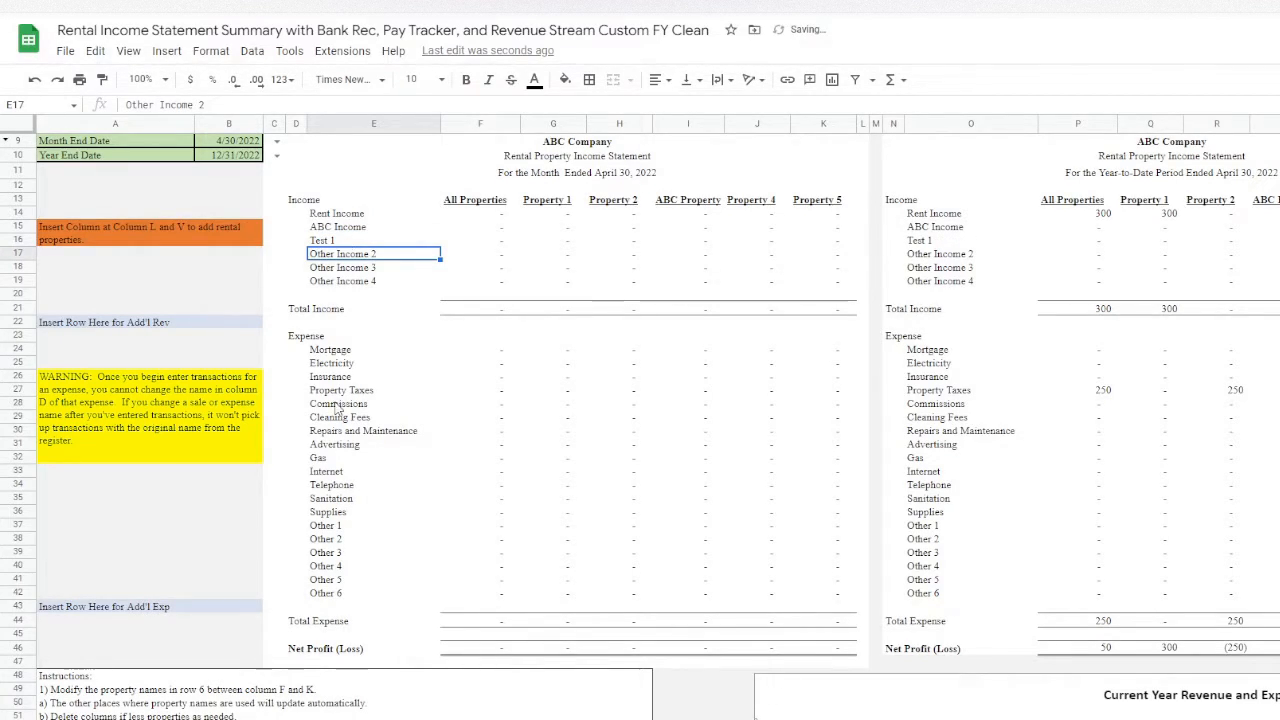
# - Rename the Other 1 expense category as Test 1 and check the new name in the revenue stream report and other income statements
pyautogui.click(332, 525)
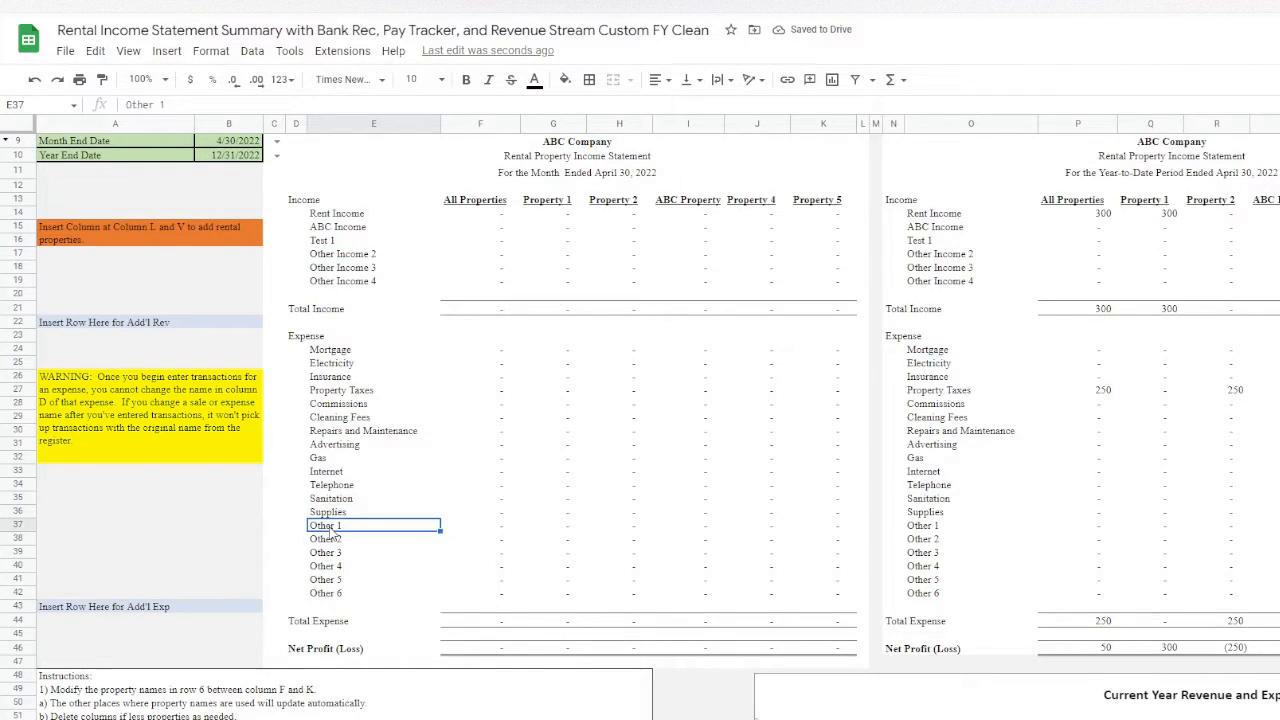
pyautogui.write('Test 1')
pyautogui.press('Return')
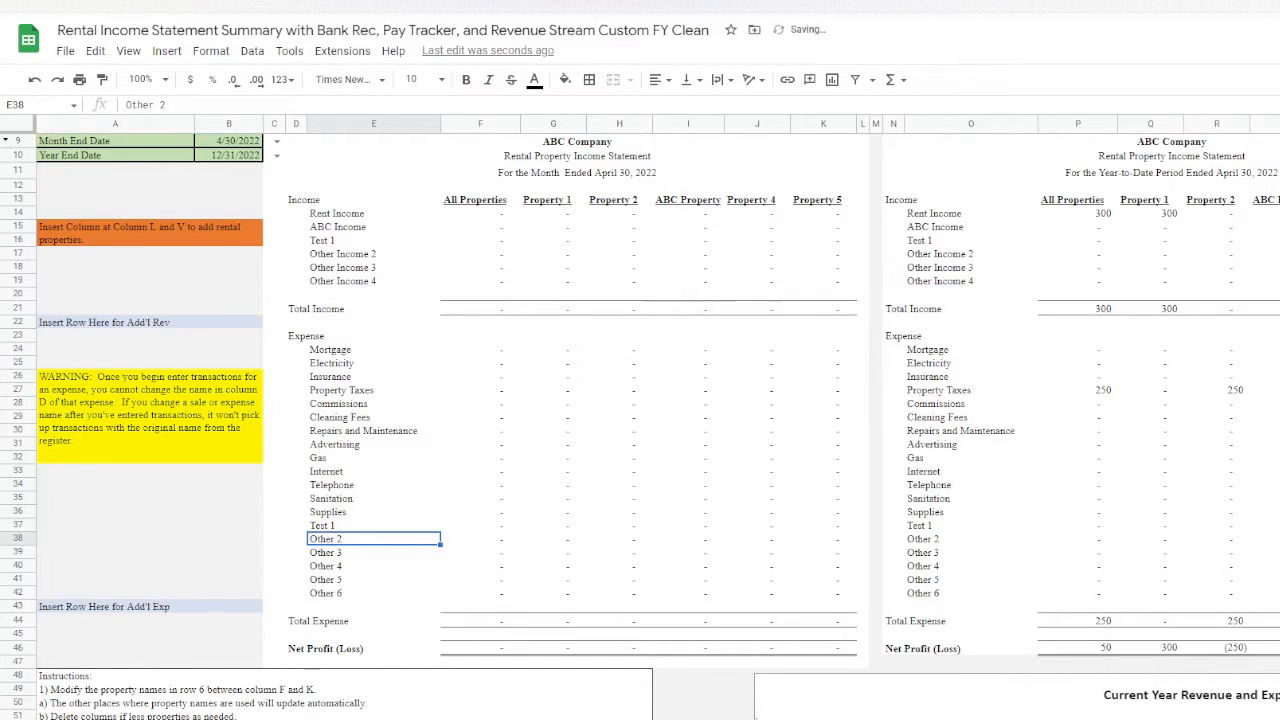
pyautogui.click(680, 718)
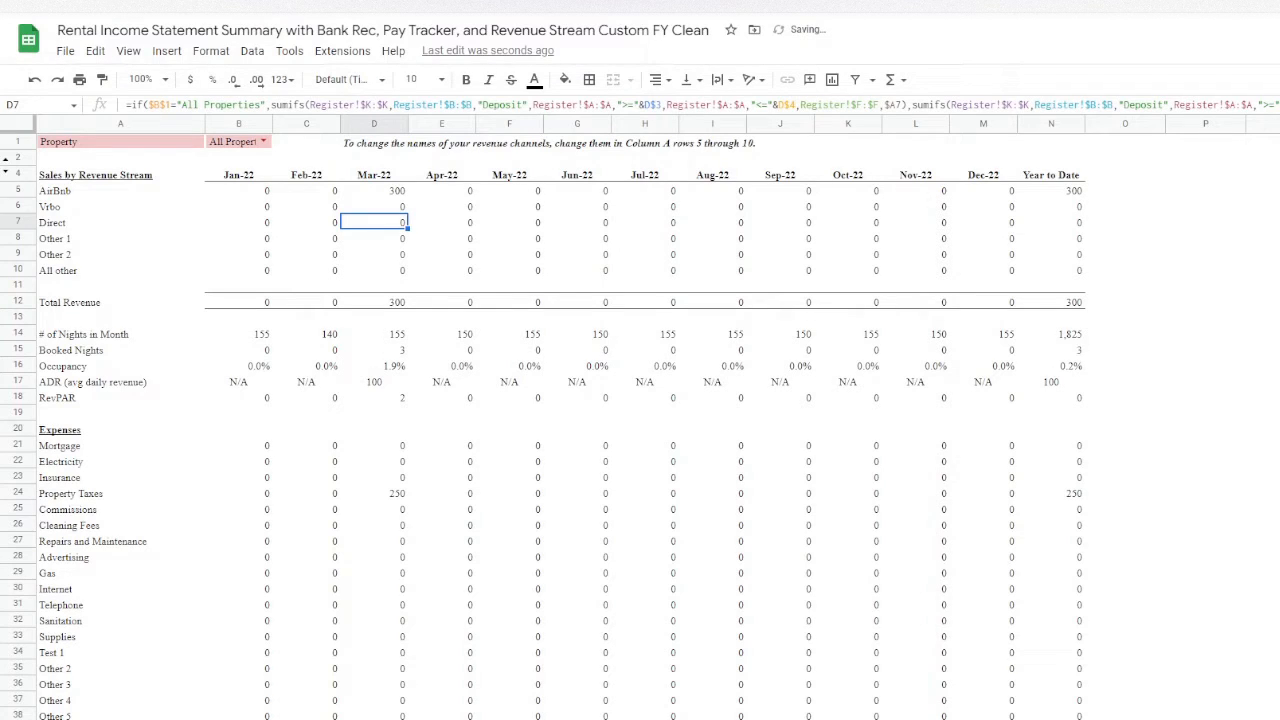
pyautogui.click(740, 718)
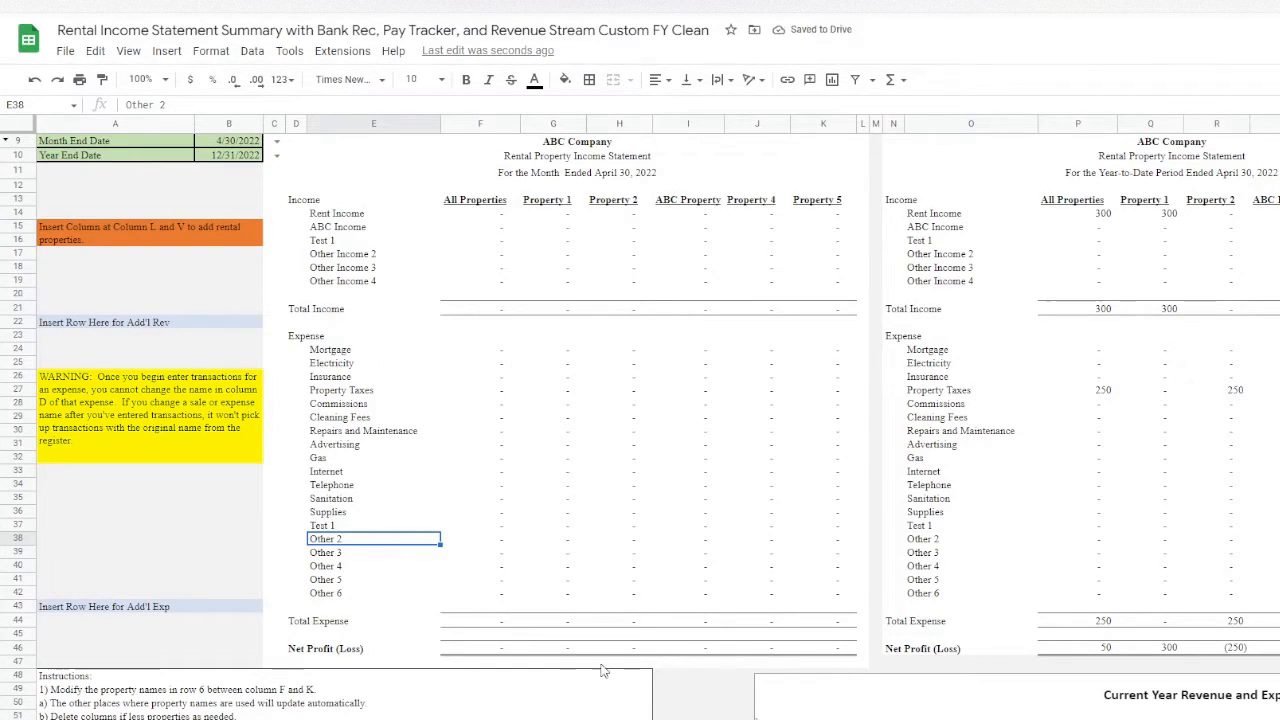
pyautogui.hscroll(10, 658, 417)
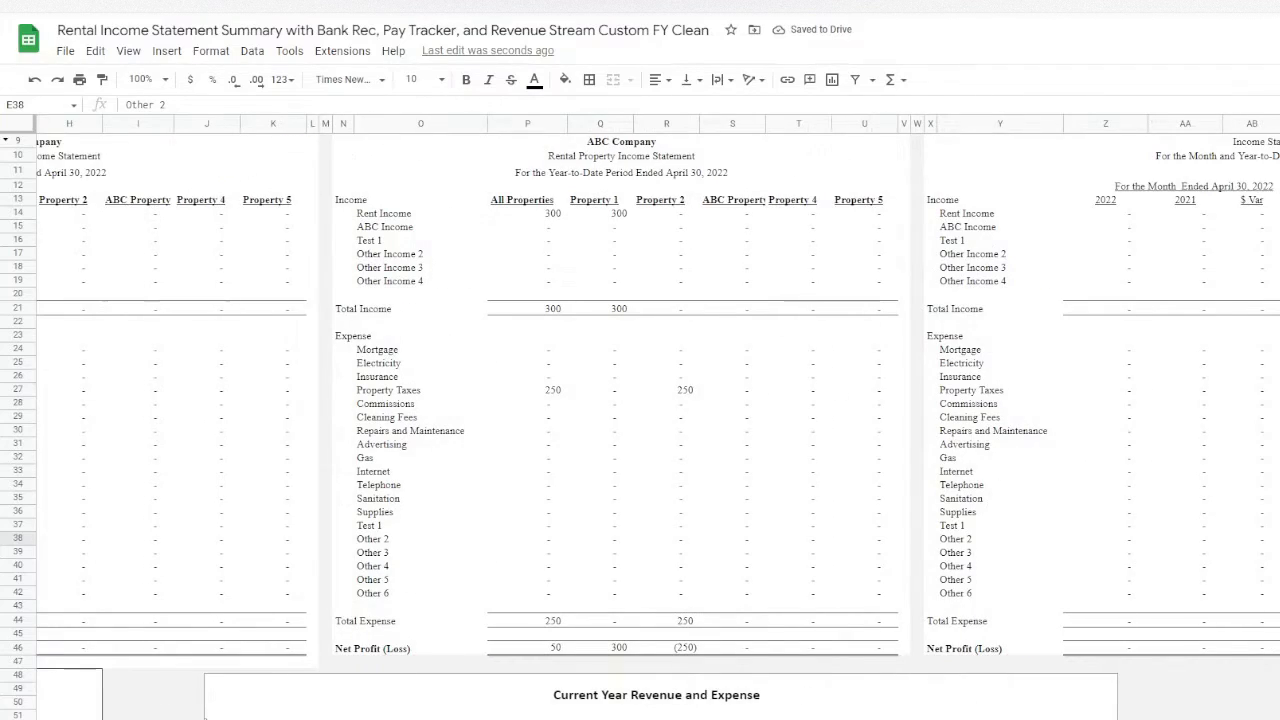
pyautogui.hscroll(5, 658, 417)
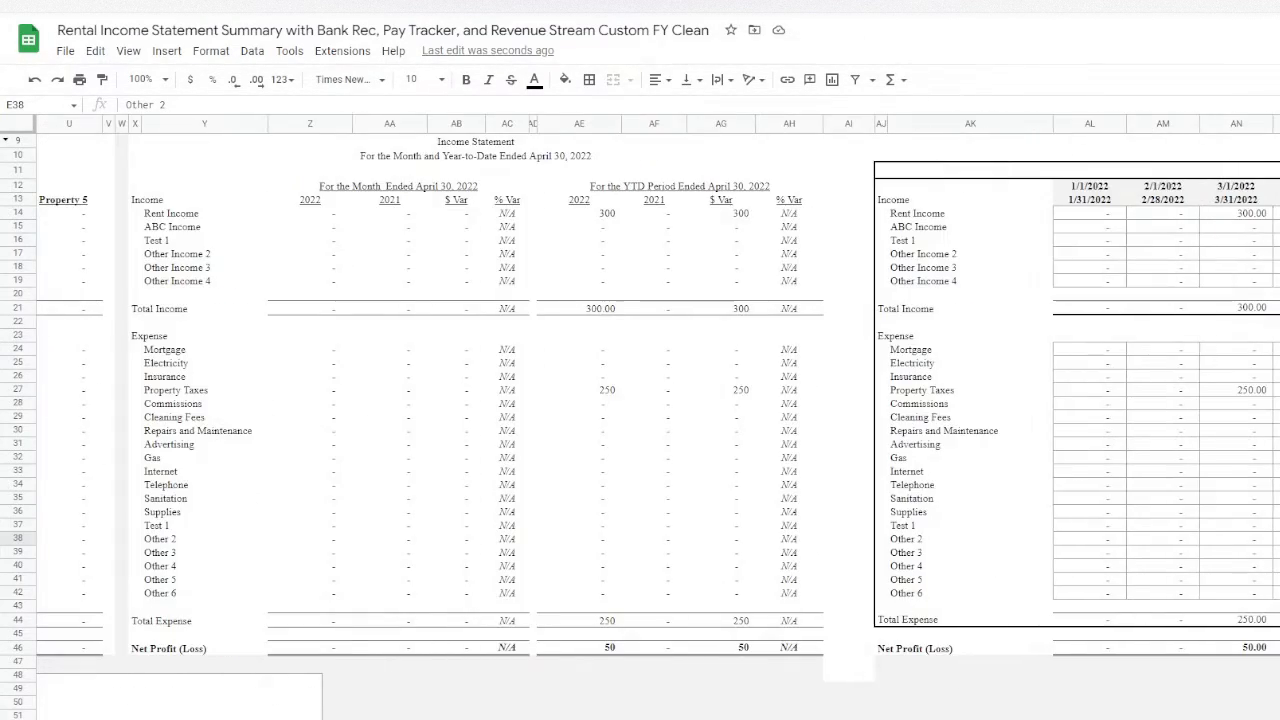
pyautogui.hscroll(-15, 658, 417)
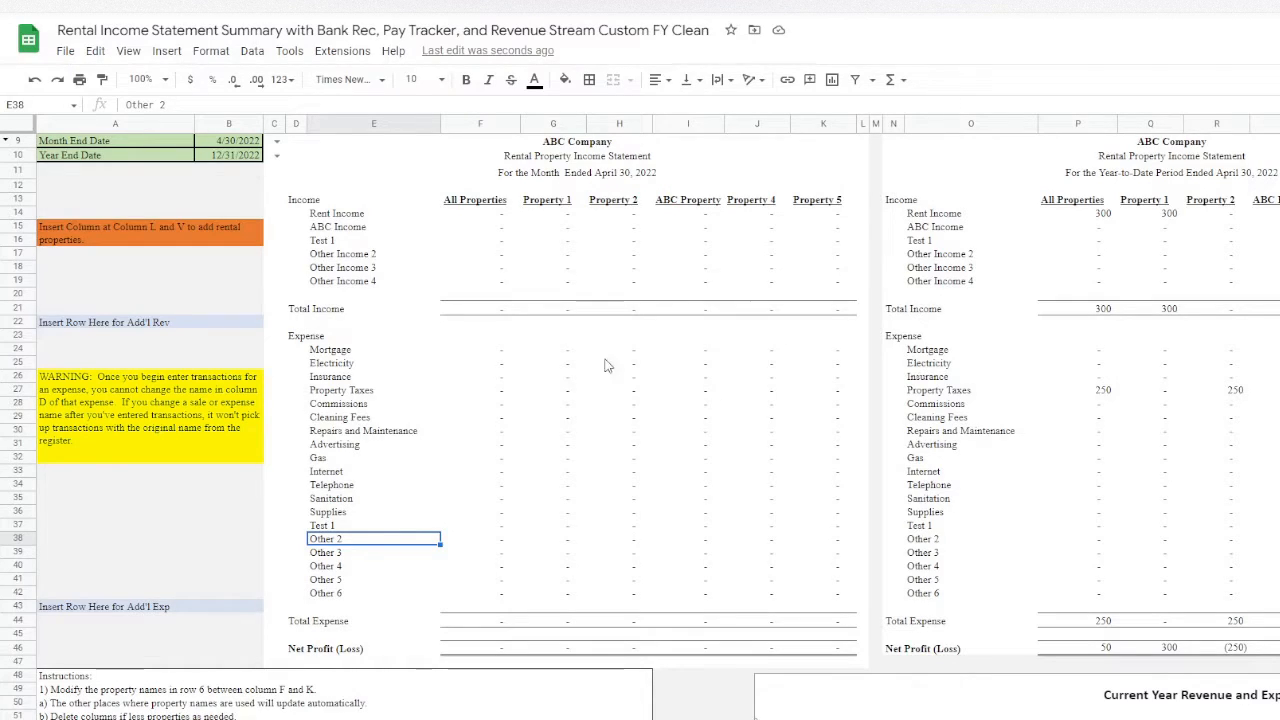
# - Insert one row above Other Income 4 in the income section of the property income statement
pyautogui.click(17, 268)
pyautogui.rightClick(17, 268)
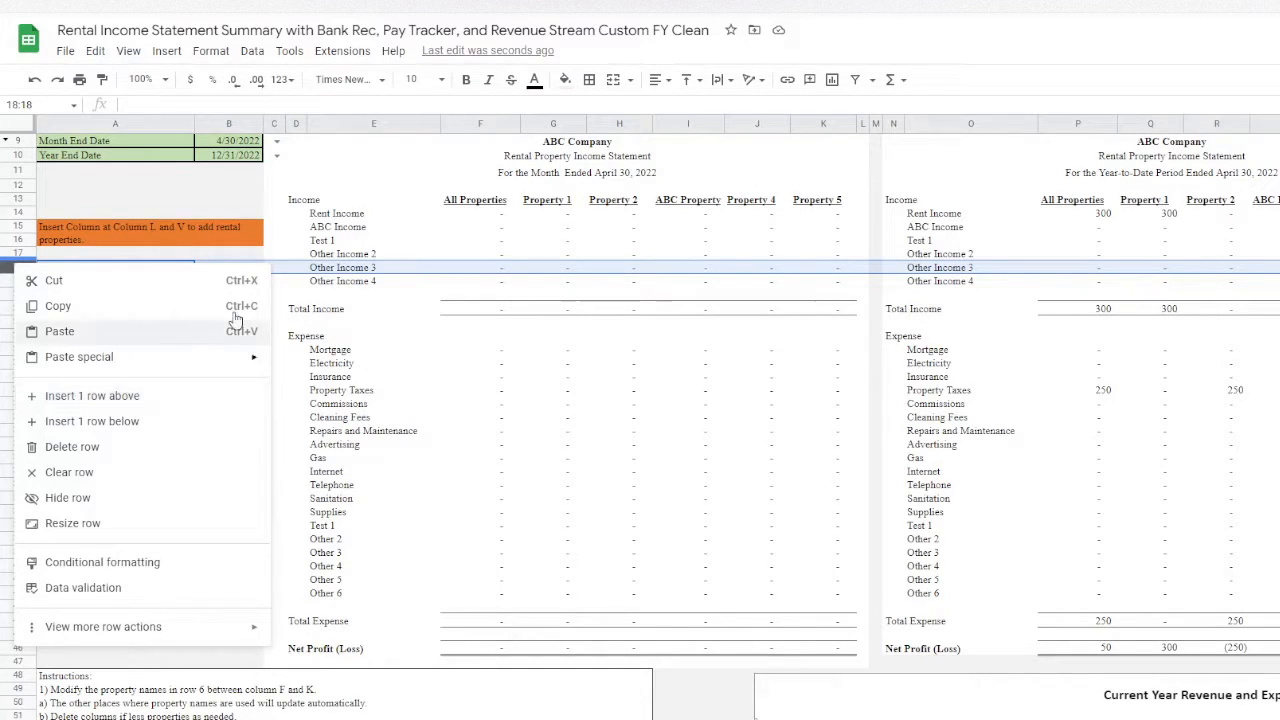
pyautogui.click(337, 218)
pyautogui.moveTo(337, 214); pyautogui.dragTo(340, 284)
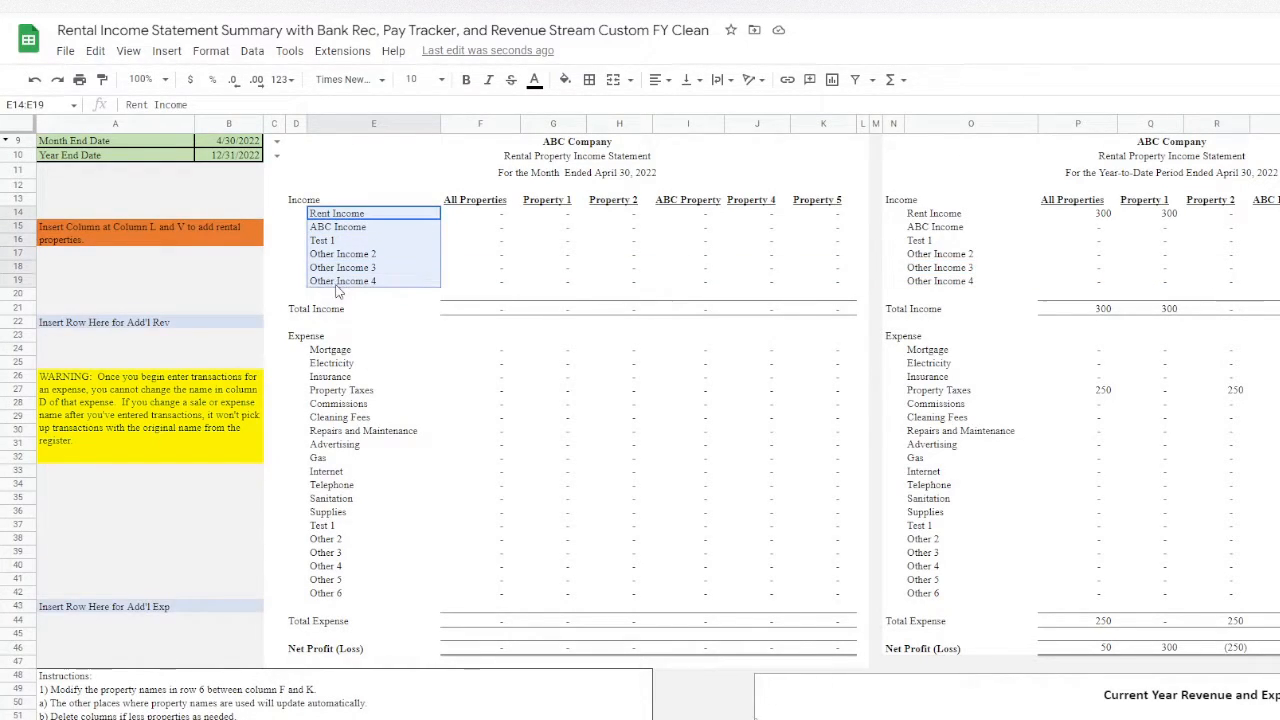
pyautogui.click(18, 280)
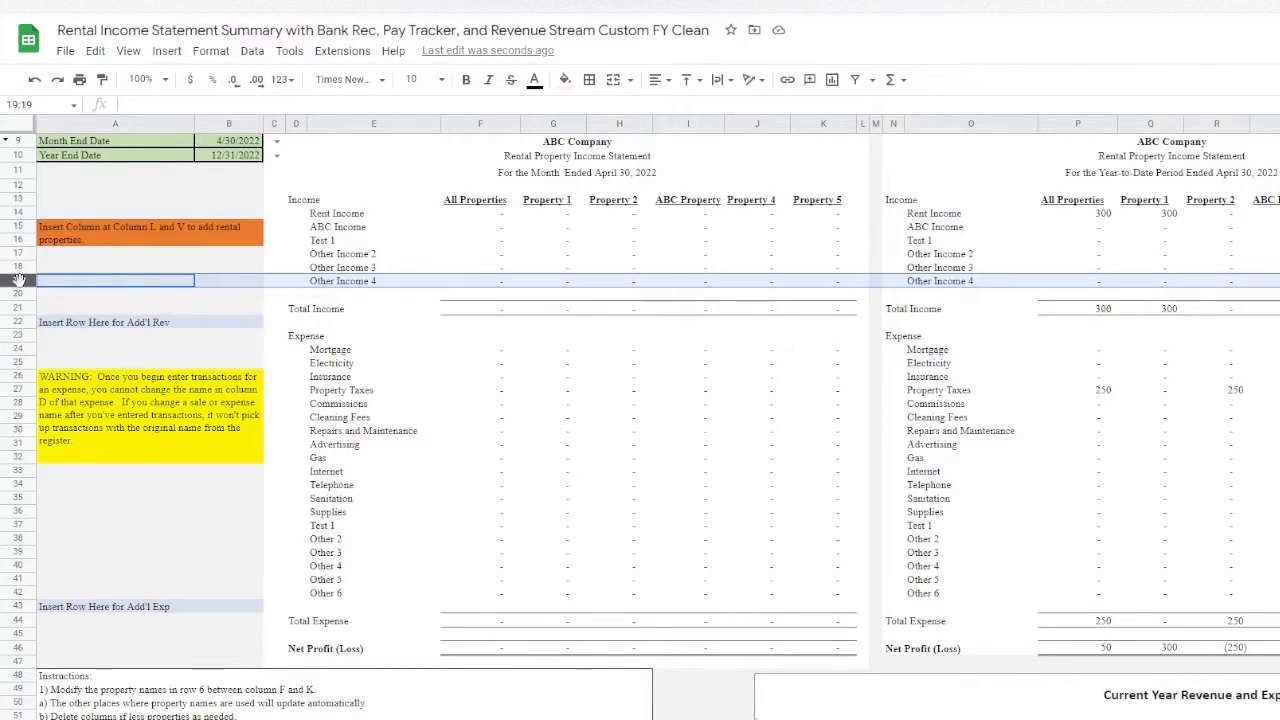
pyautogui.rightClick(18, 280)
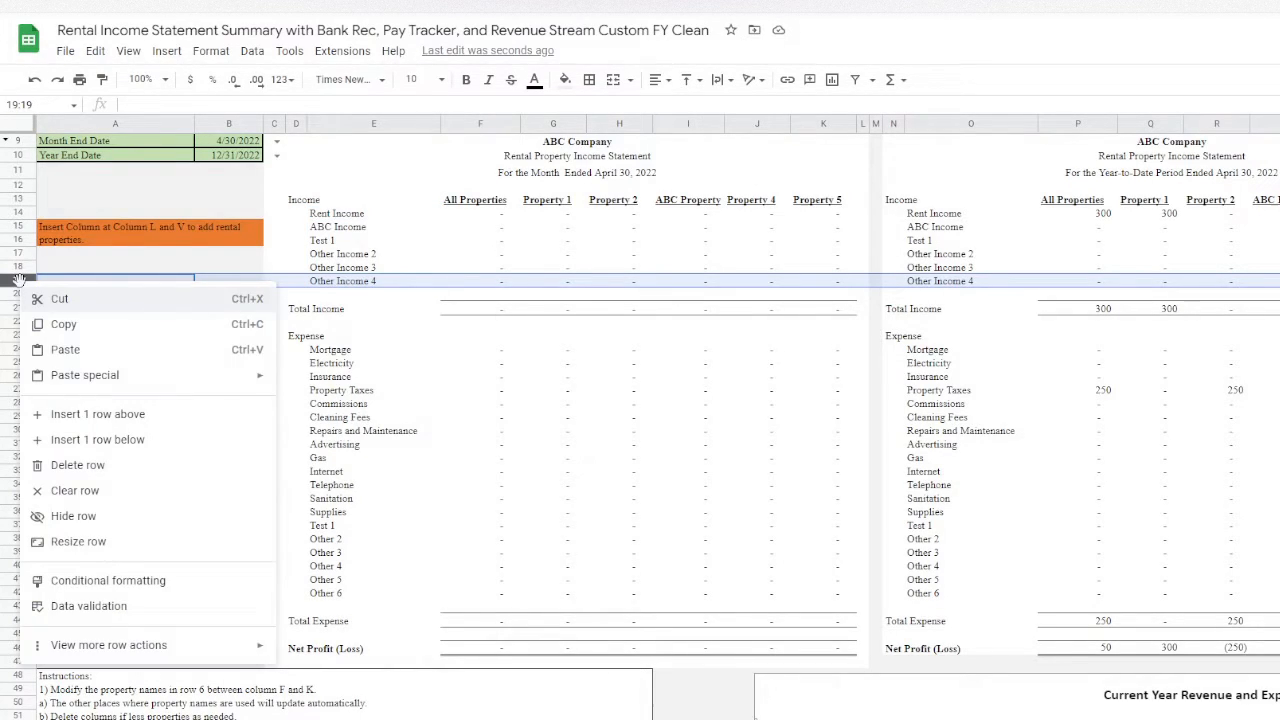
pyautogui.click(87, 416)
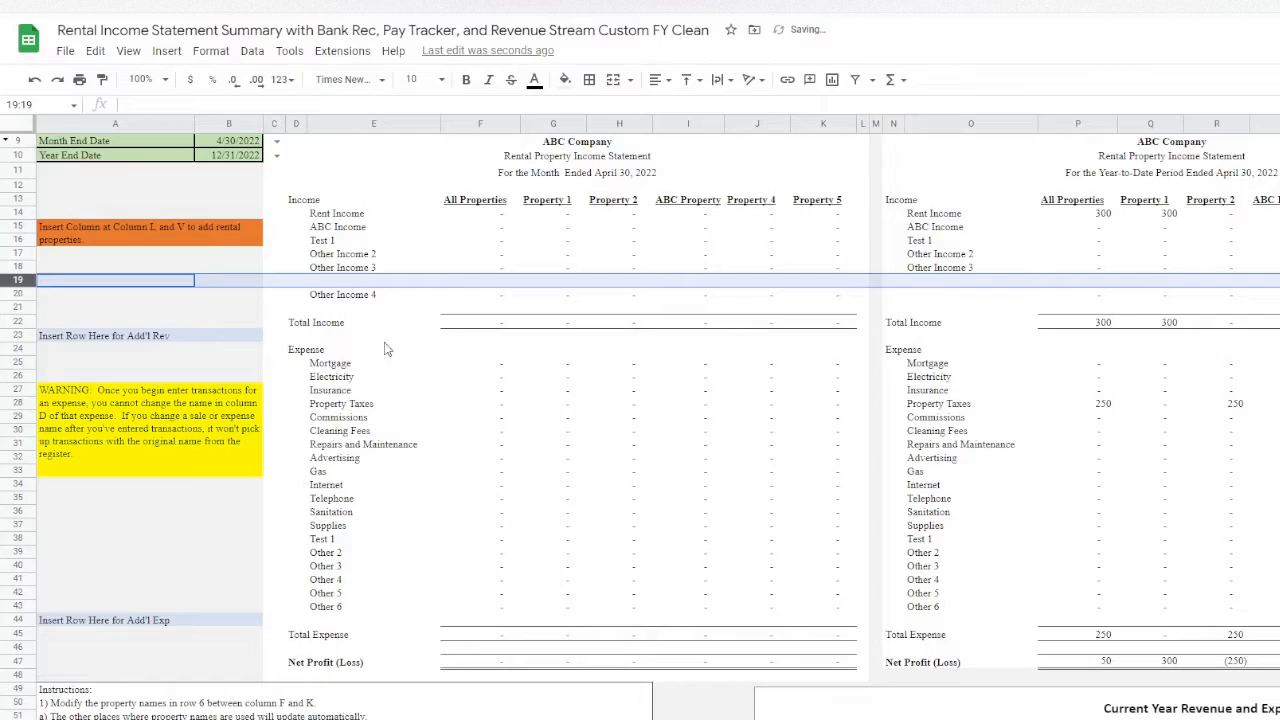
# - Name the new income category in row 19 of the monthly property income statement Test 2
pyautogui.click(340, 285)
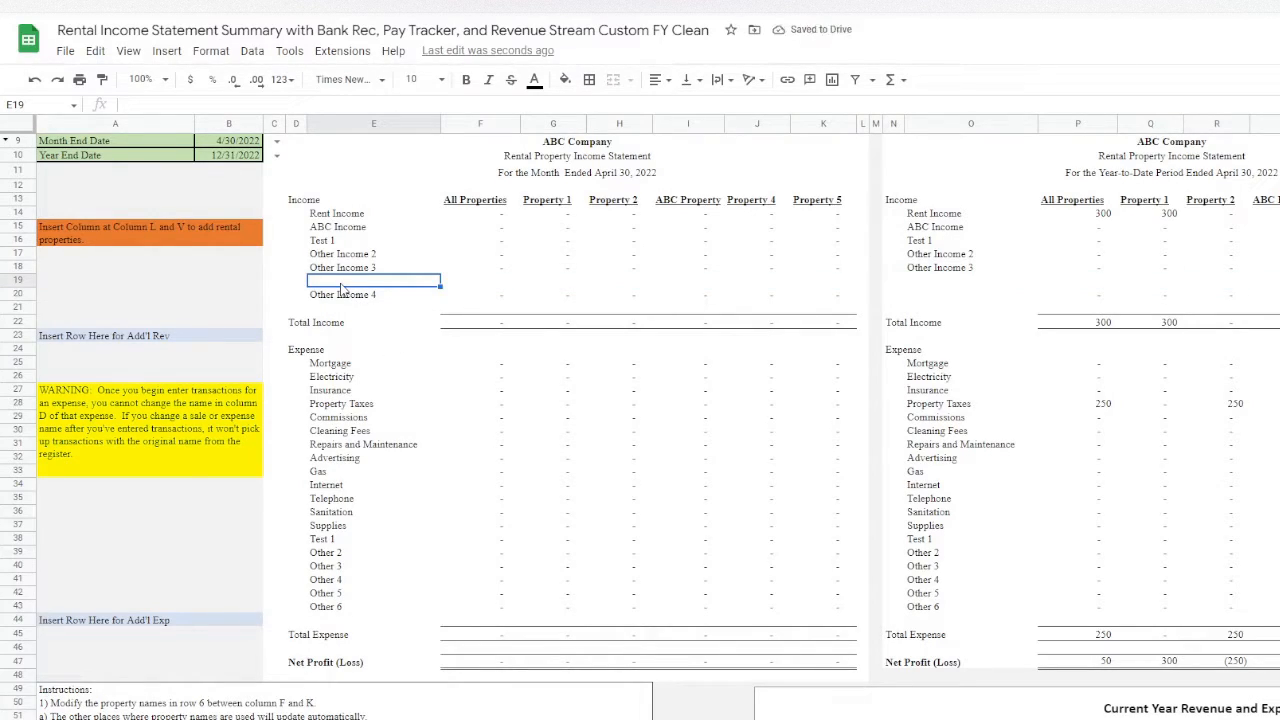
pyautogui.write('Test 1')
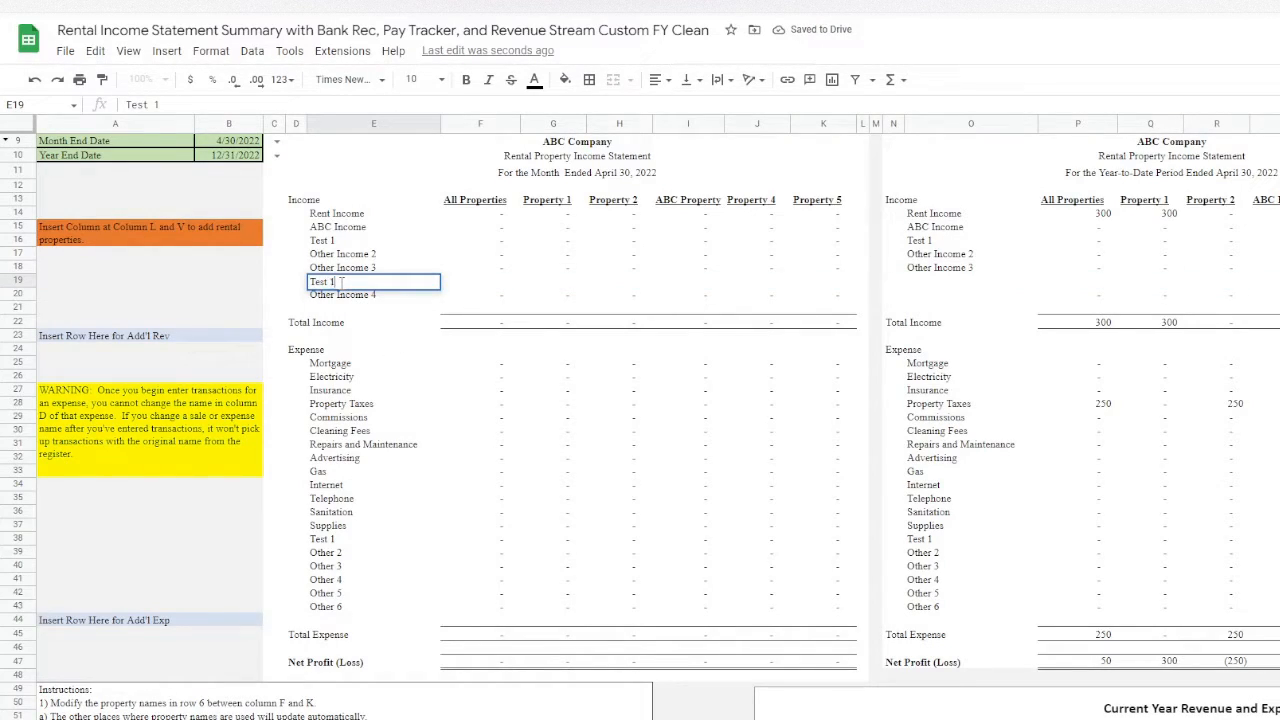
pyautogui.press('BackSpace')
pyautogui.write('2')
pyautogui.press('Tab')
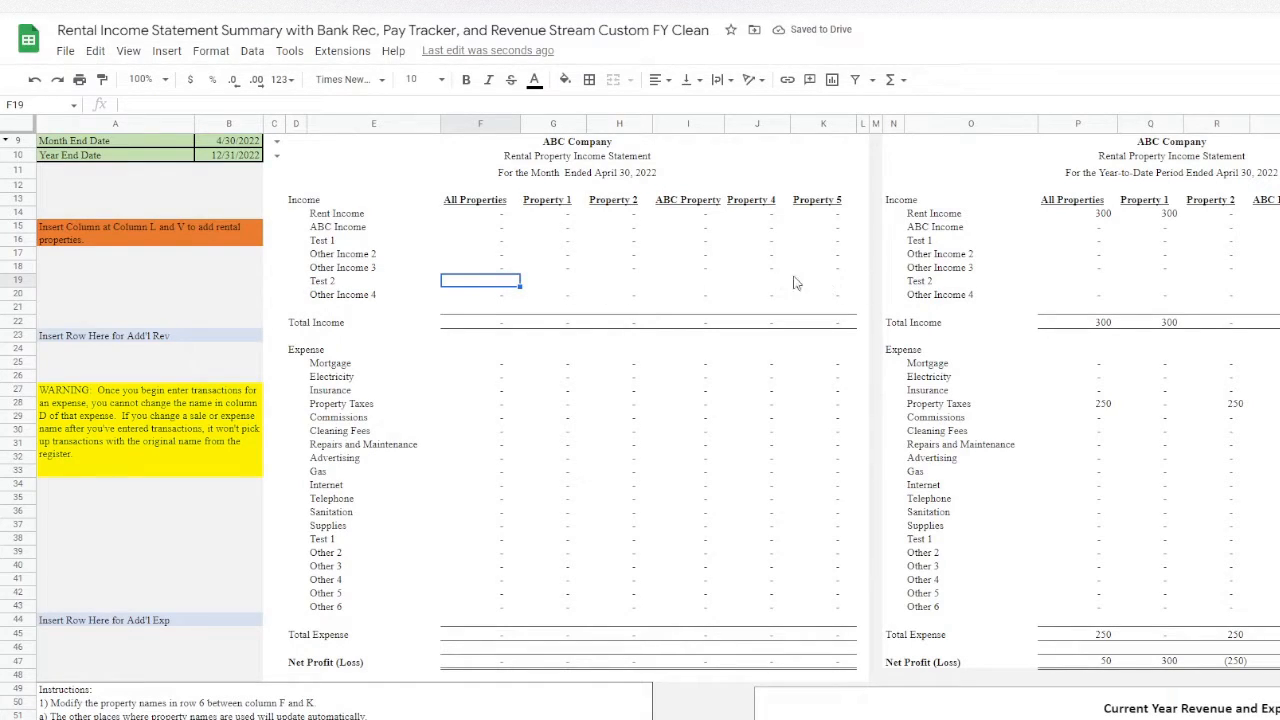
# - Fill the Other Income 3 formulas down into the Test 2 row of the monthly and year-to-date property income statements
pyautogui.moveTo(490, 273); pyautogui.dragTo(826, 276)
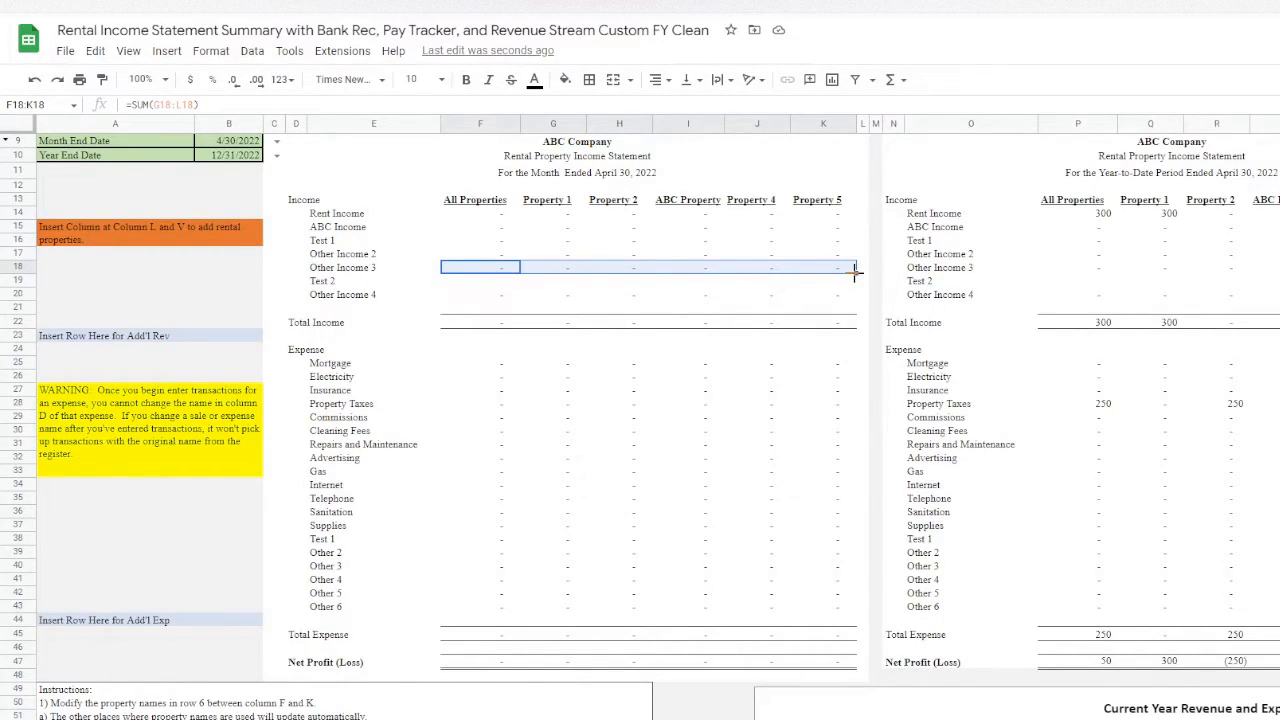
pyautogui.click(490, 284)
pyautogui.moveTo(487, 269); pyautogui.dragTo(825, 273)
pyautogui.moveTo(856, 271); pyautogui.dragTo(856, 282)
pyautogui.moveTo(1078, 276); pyautogui.dragTo(1270, 283)
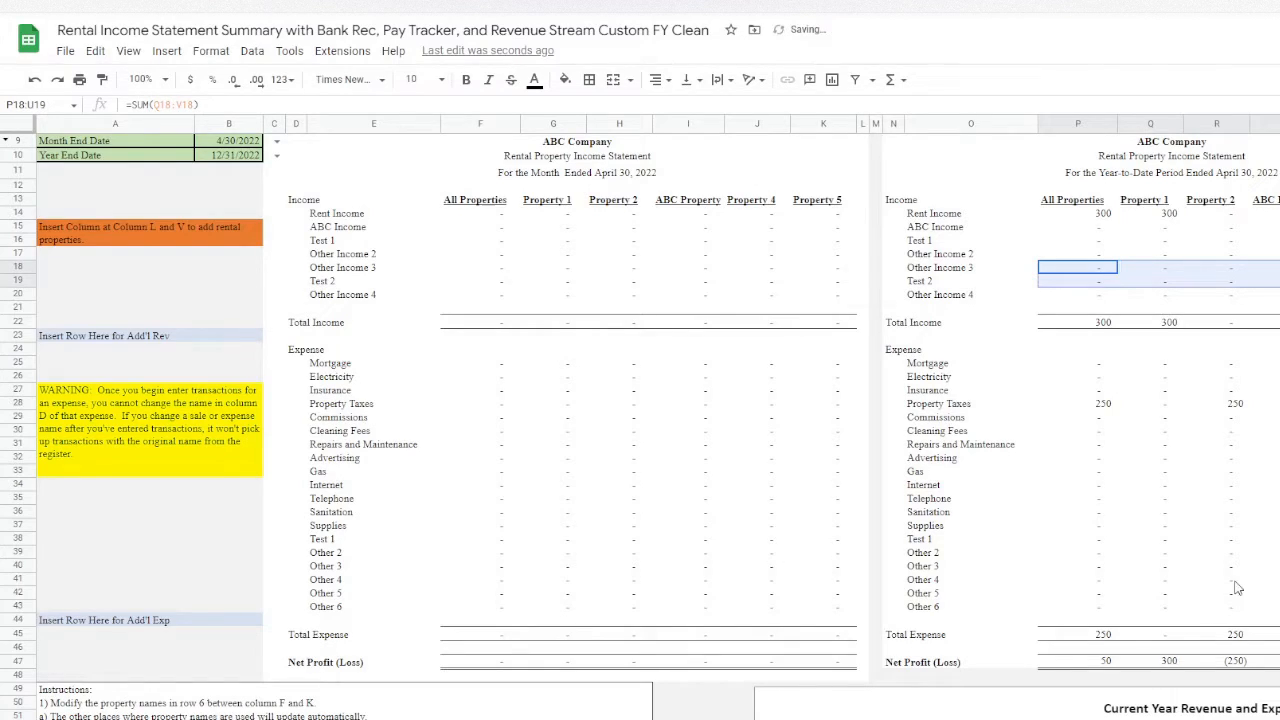
# - Fill the Other Income 3 formulas down into the Test 2 row of the comparative and fiscal-year monthly income statements
pyautogui.hscroll(10, 706, 478)
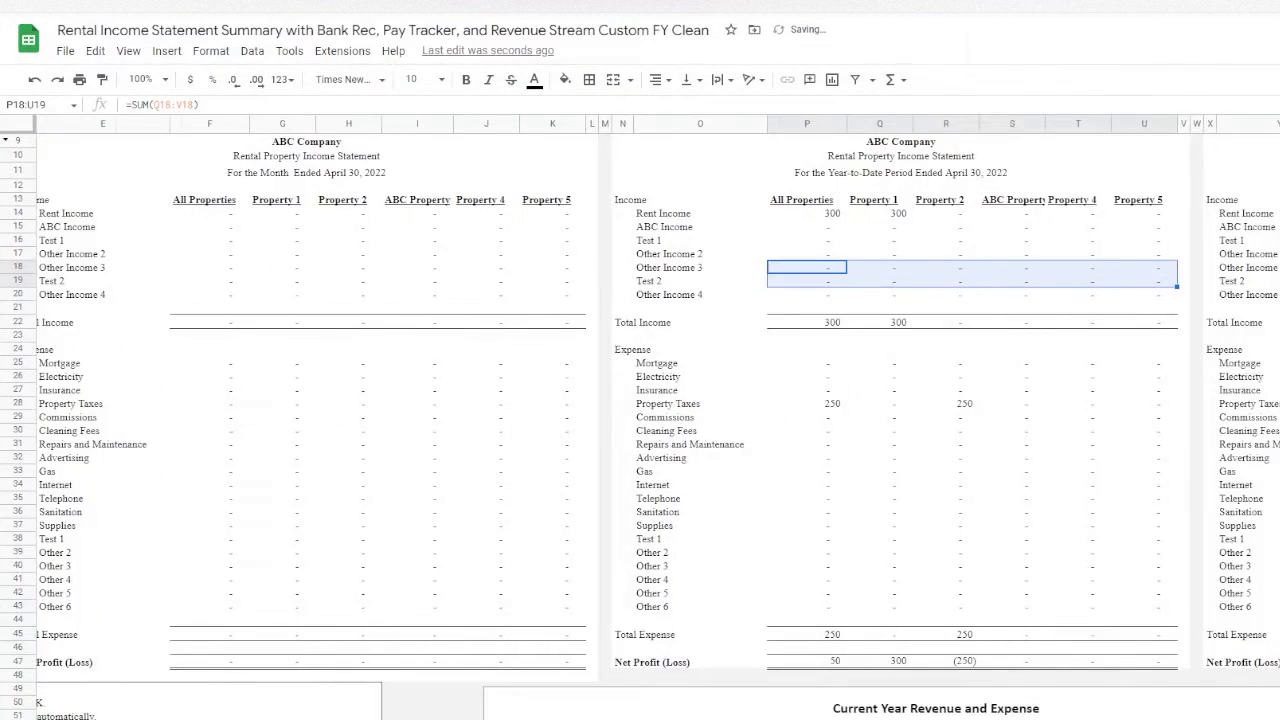
pyautogui.moveTo(393, 273); pyautogui.dragTo(883, 292)
pyautogui.click(881, 290)
pyautogui.moveTo(1150, 267); pyautogui.dragTo(1278, 281)
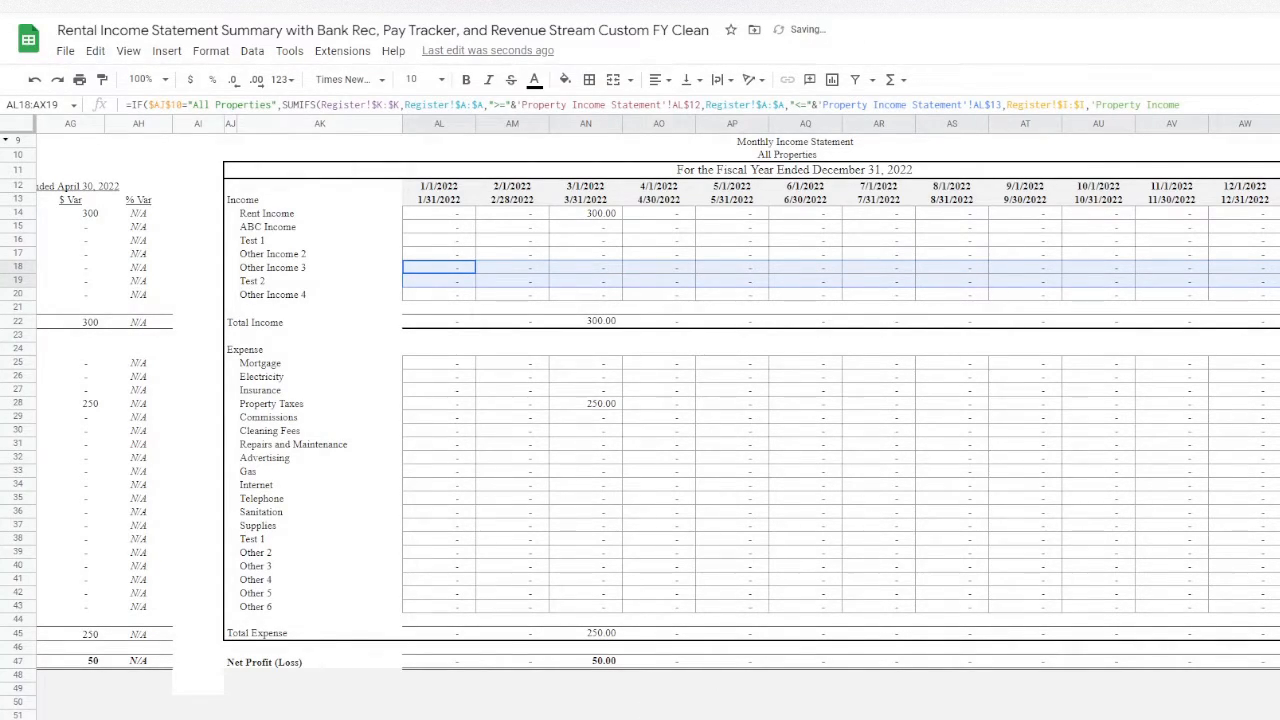
pyautogui.hscroll(-15, 253, 493)
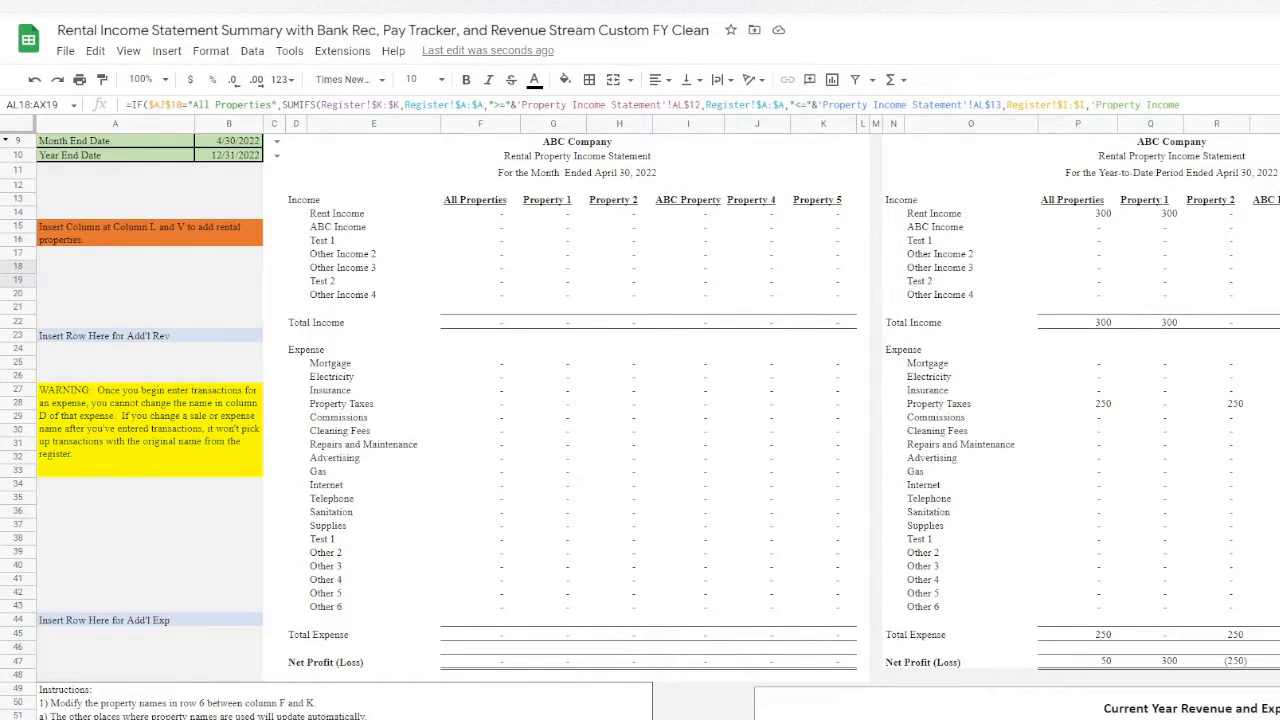
# - Set the register's row 7 transaction type to Deposit and check its Category choices for Test 2, leaving the category blank
pyautogui.click(565, 718)
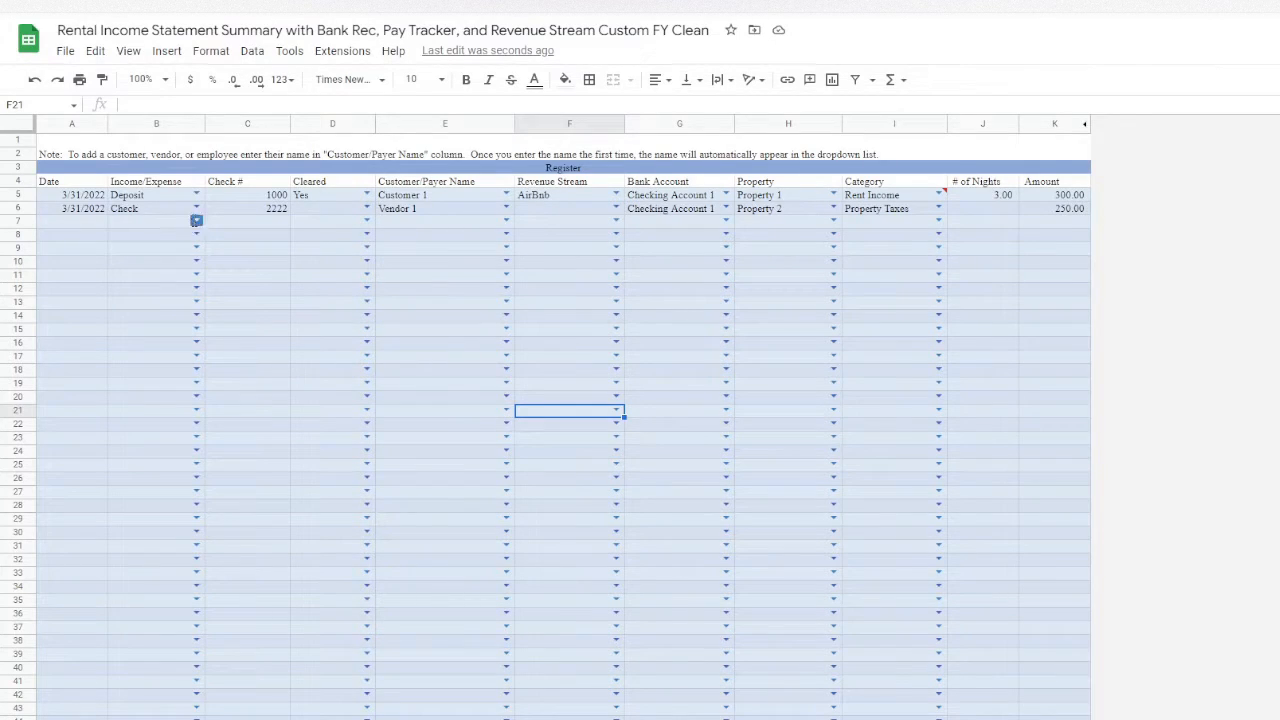
pyautogui.click(196, 221)
pyautogui.click(176, 243)
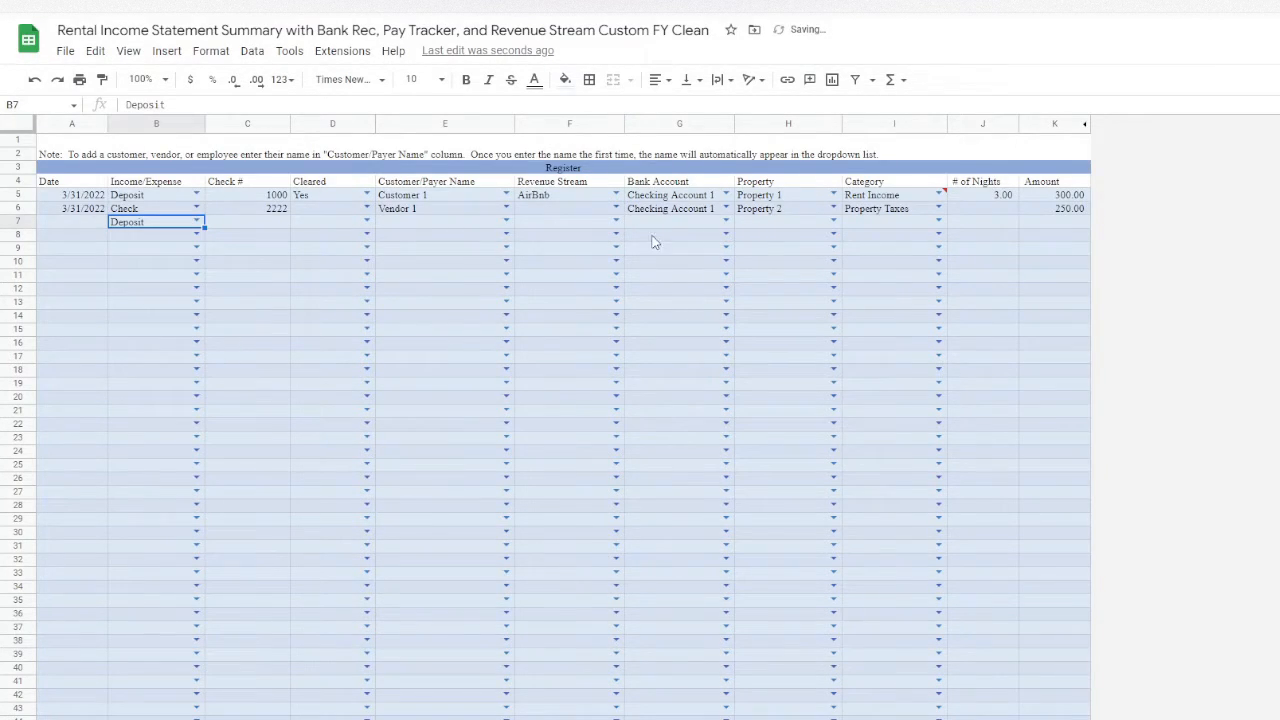
pyautogui.click(938, 221)
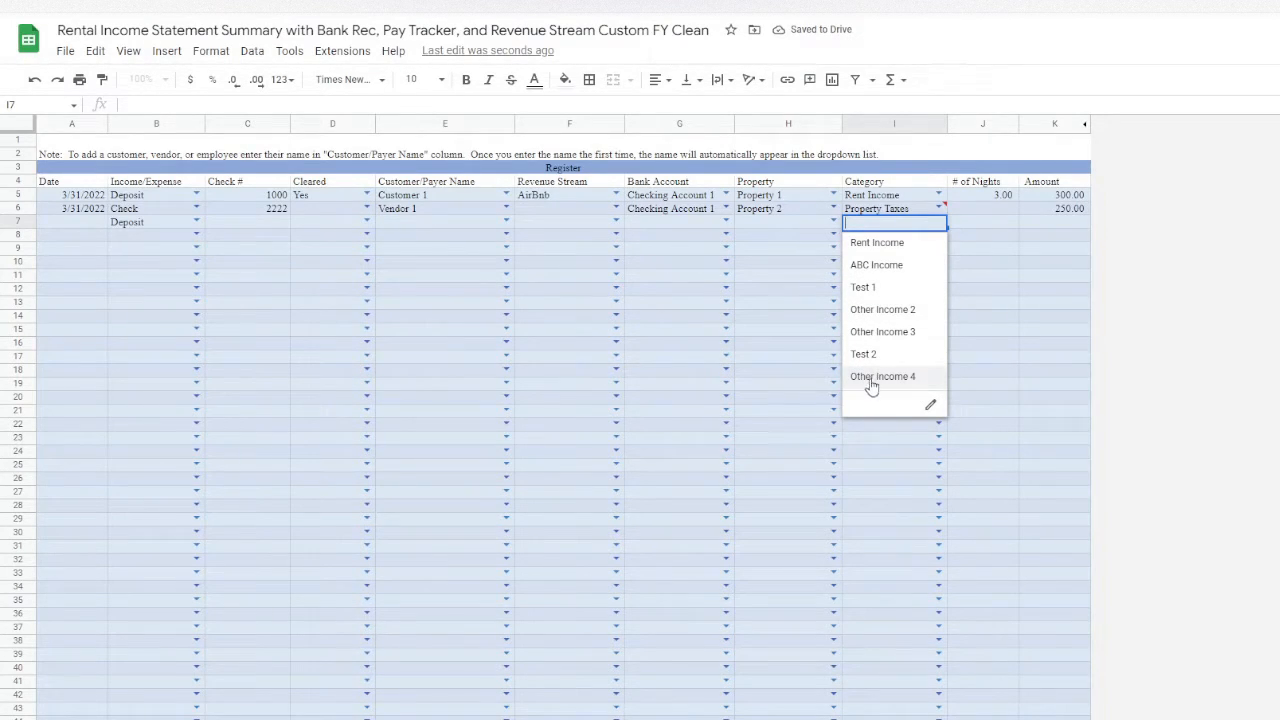
pyautogui.click(754, 334)
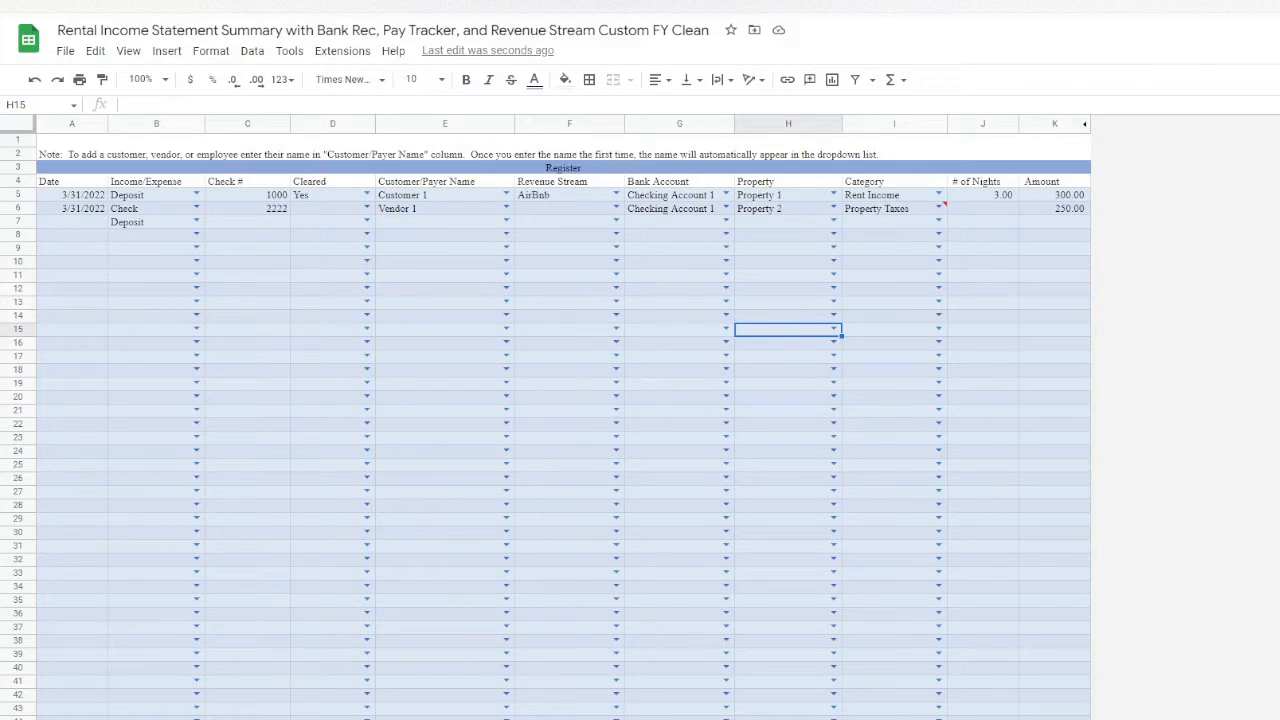
# - Delete the Test 2 income row from the property income statement
pyautogui.hotkey('ctrl', 'shift', 'pageup')
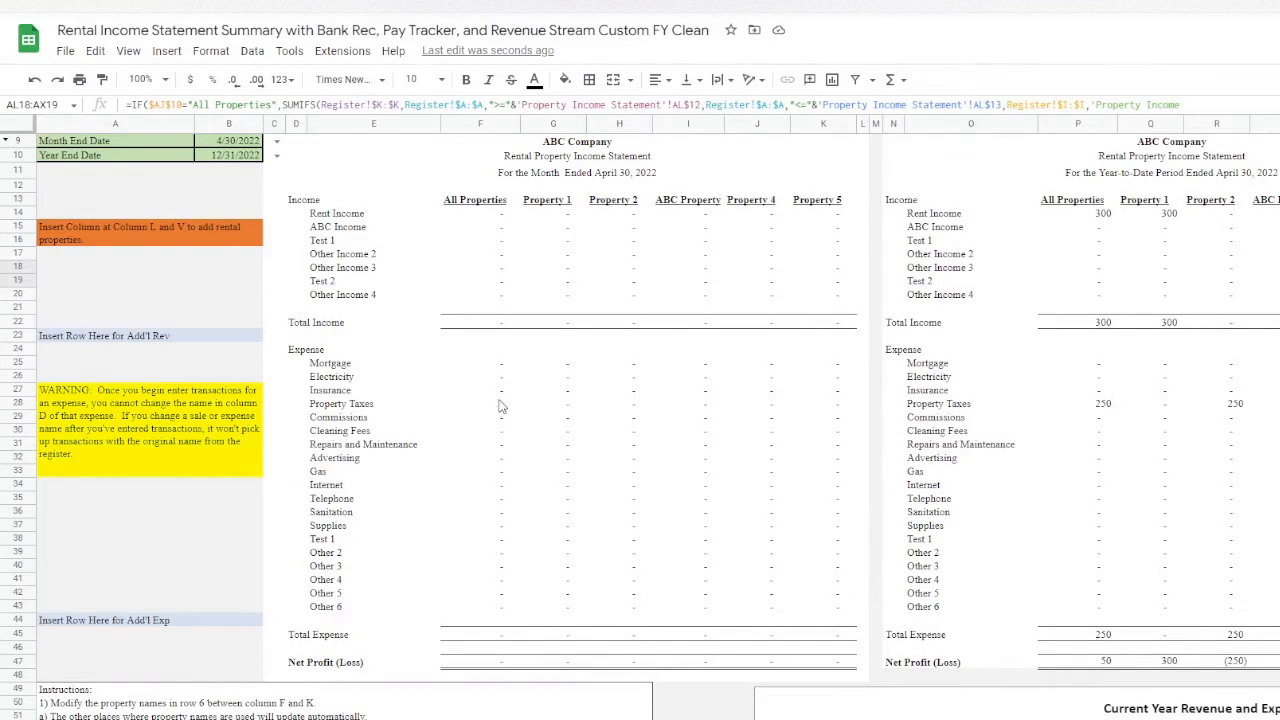
pyautogui.click(20, 281)
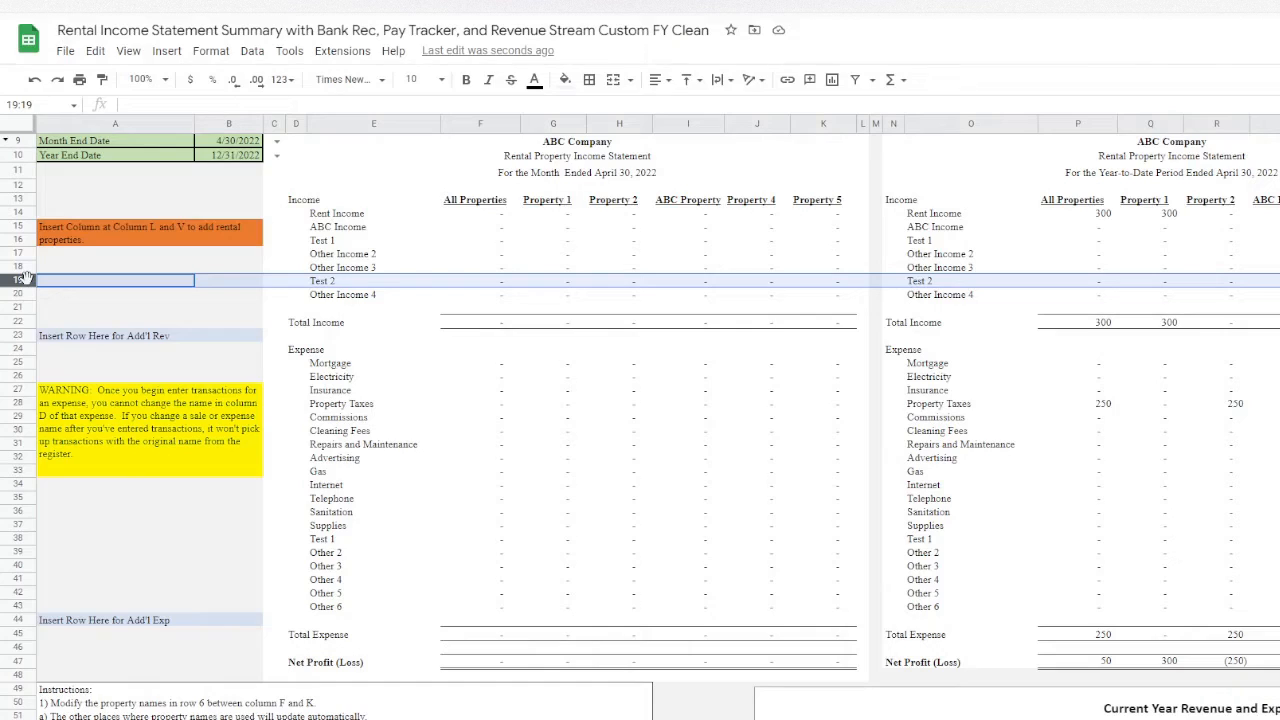
pyautogui.rightClick(20, 281)
pyautogui.click(80, 467)
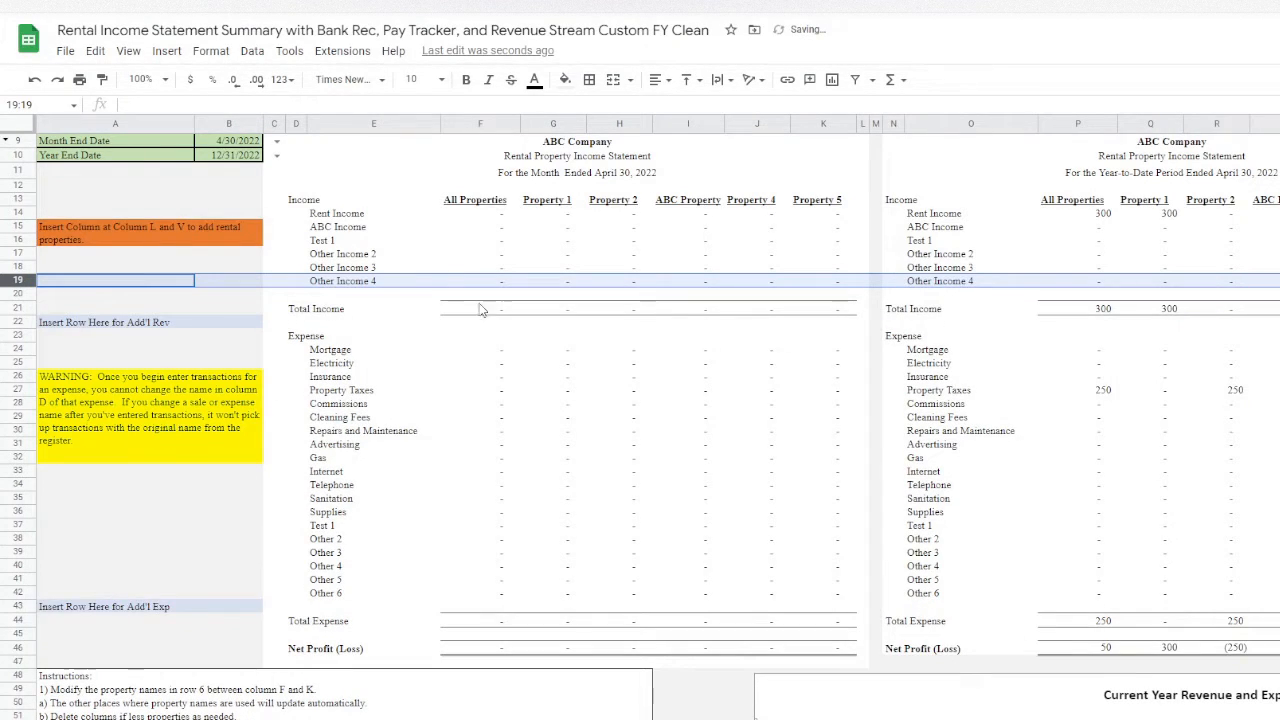
# - Recheck the register's Category choices for the row 7 deposit without selecting one
pyautogui.hotkey('ctrl', 'shift', 'pagedown')
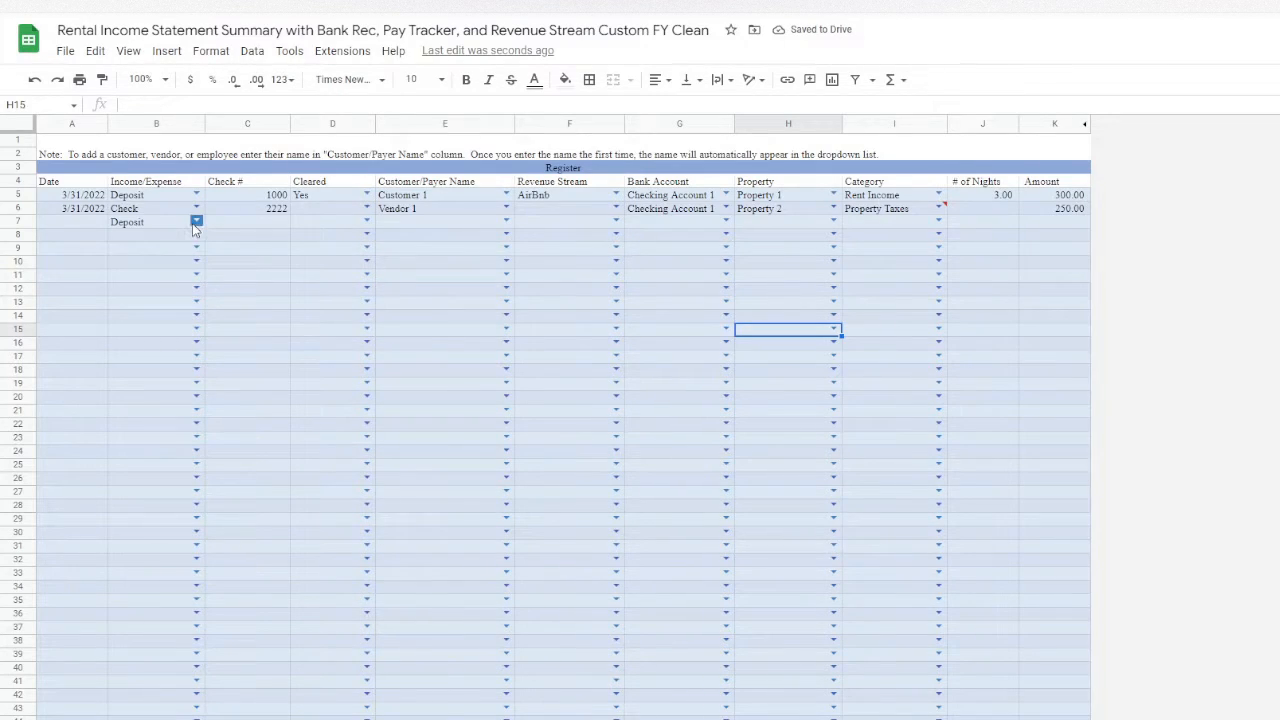
pyautogui.click(938, 221)
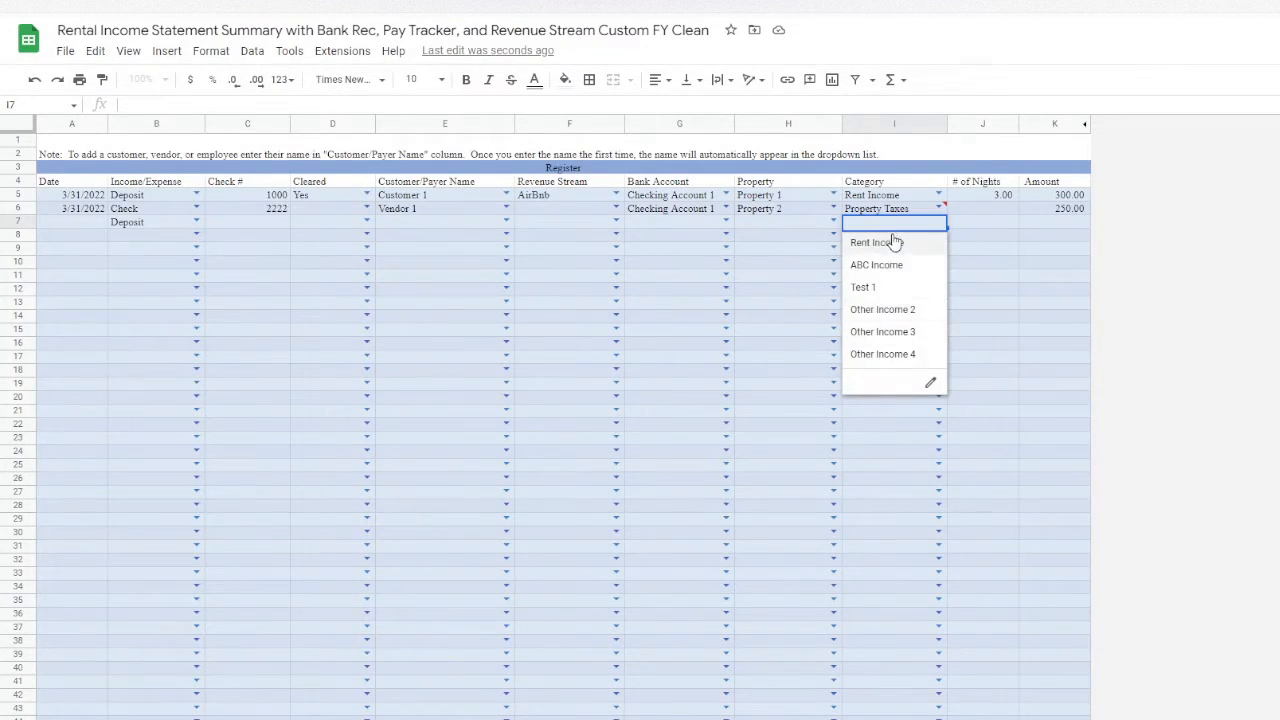
pyautogui.click(741, 346)
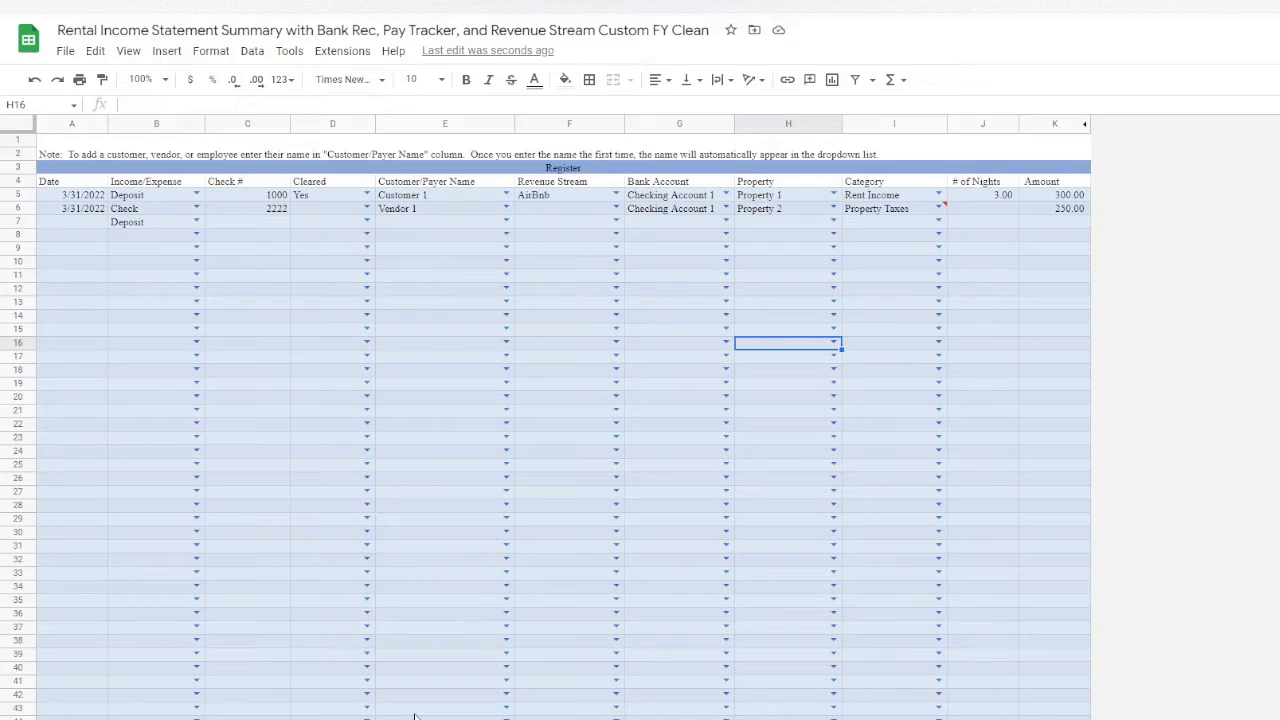